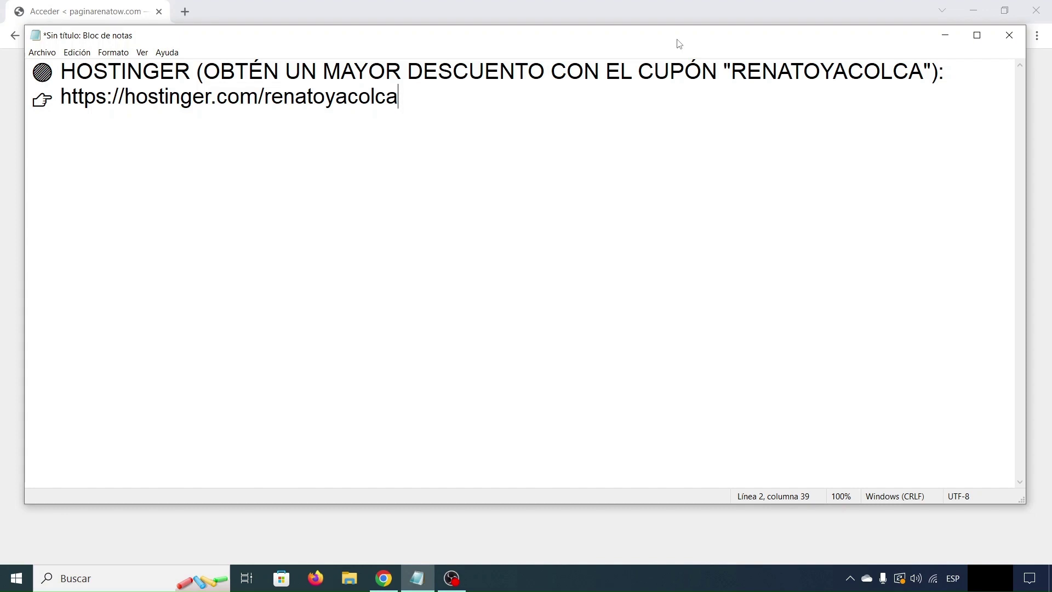
pyautogui.click(946, 69)
pyautogui.moveTo(445, 96); pyautogui.dragTo(64, 98)
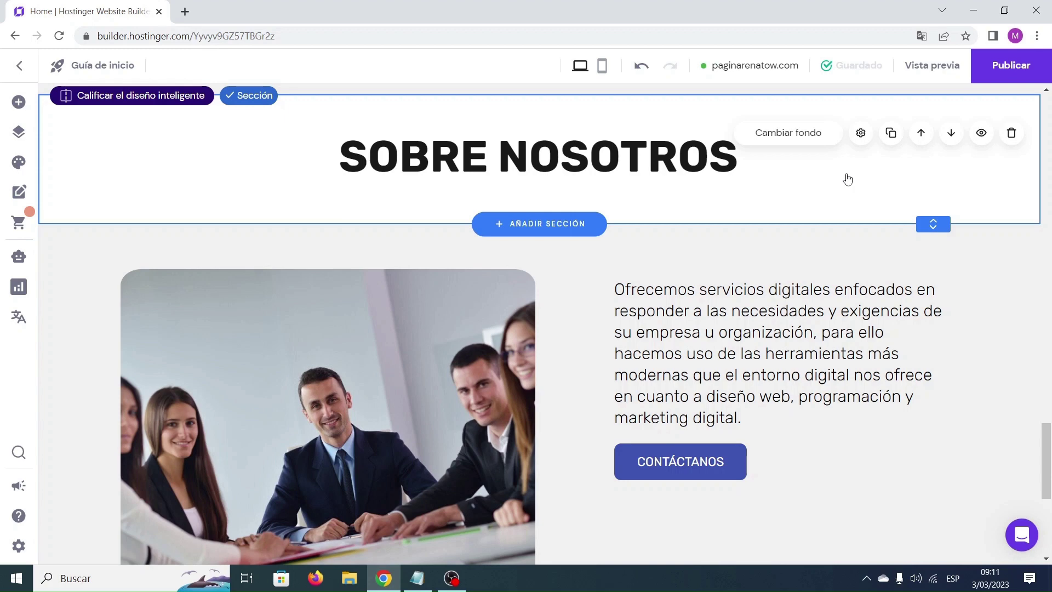
# Step: Replace the footer heading "Subscribe to our newsletter" with "CONTÁCTANOS", copied from the TEXTOS-CURSO file in Notepad
pyautogui.scroll(-6, 848, 180)
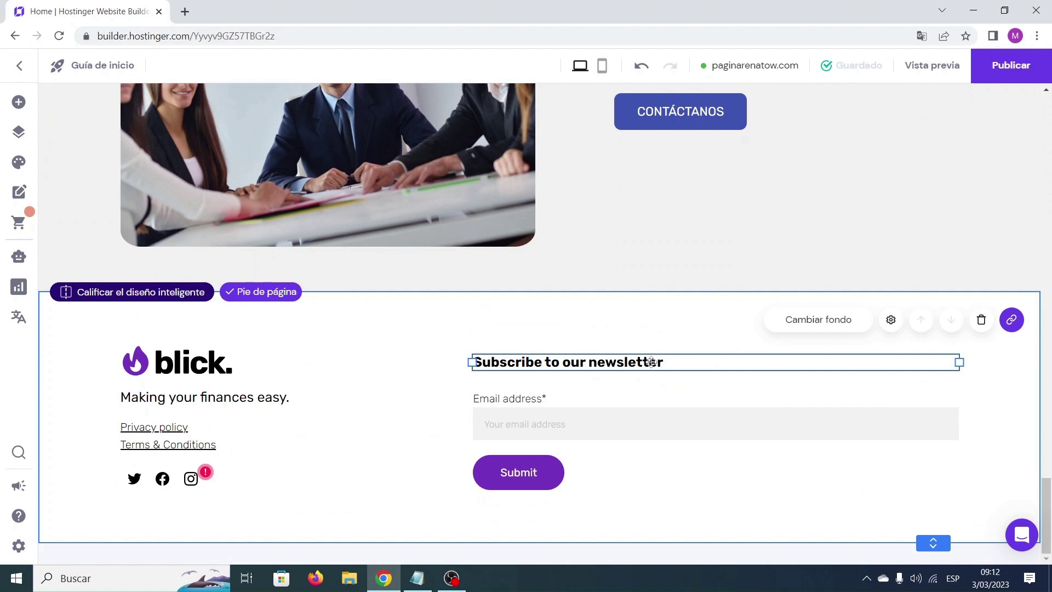
pyautogui.click(651, 361)
pyautogui.click(538, 345)
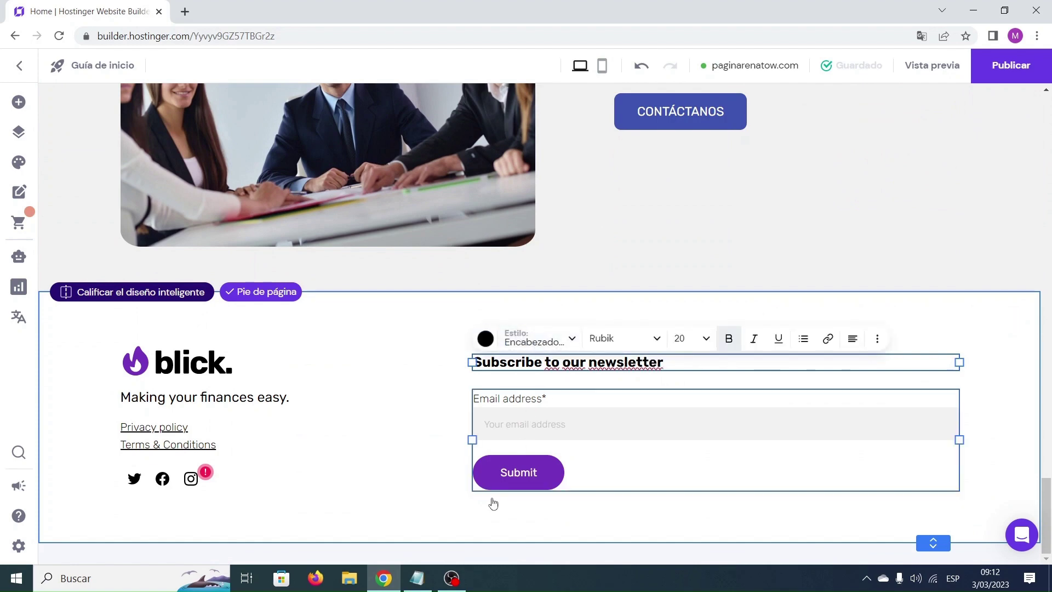
pyautogui.click(417, 578)
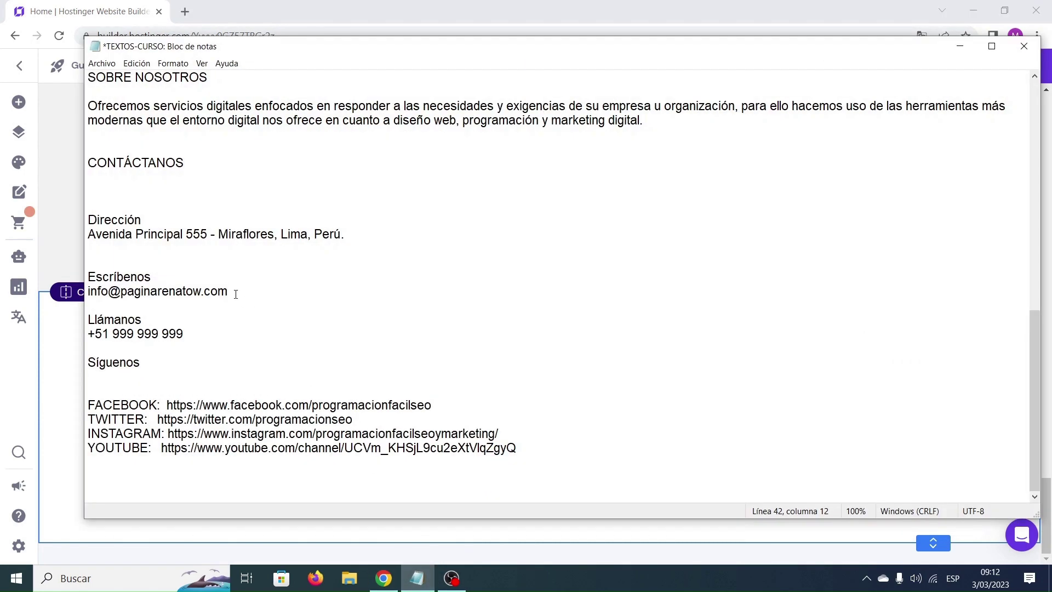
pyautogui.moveTo(193, 164); pyautogui.dragTo(89, 163)
pyautogui.hotkey('ctrl', 'c')
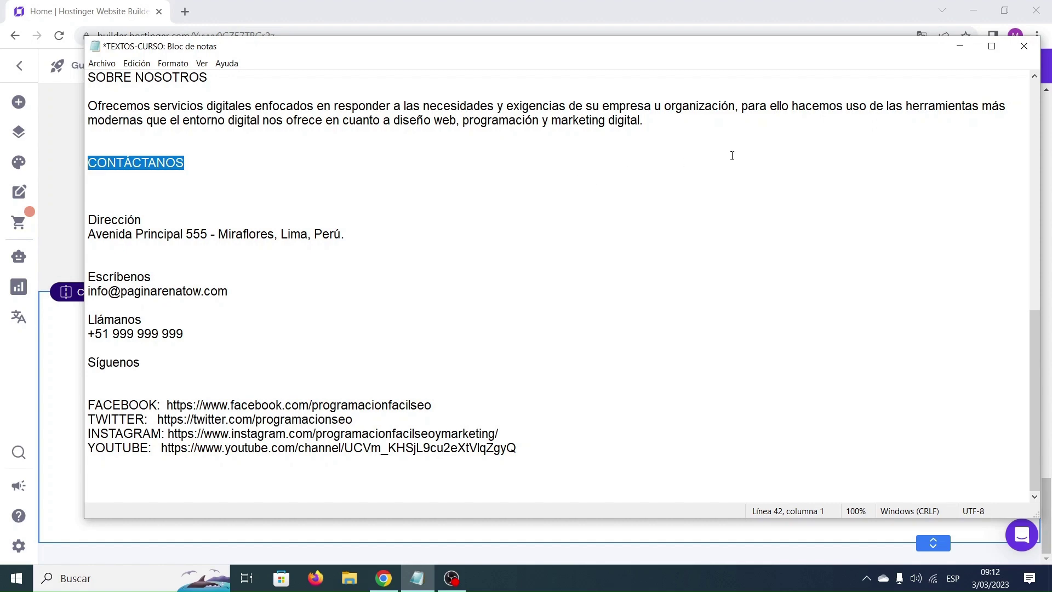
pyautogui.click(960, 47)
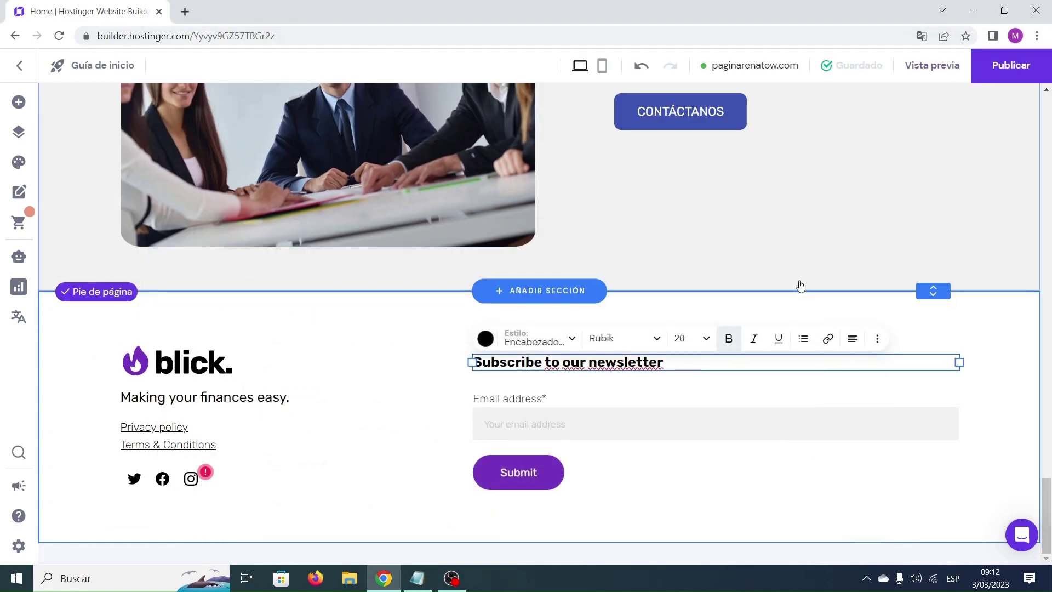
pyautogui.moveTo(668, 355); pyautogui.dragTo(467, 364)
pyautogui.hotkey('ctrl', 'v')
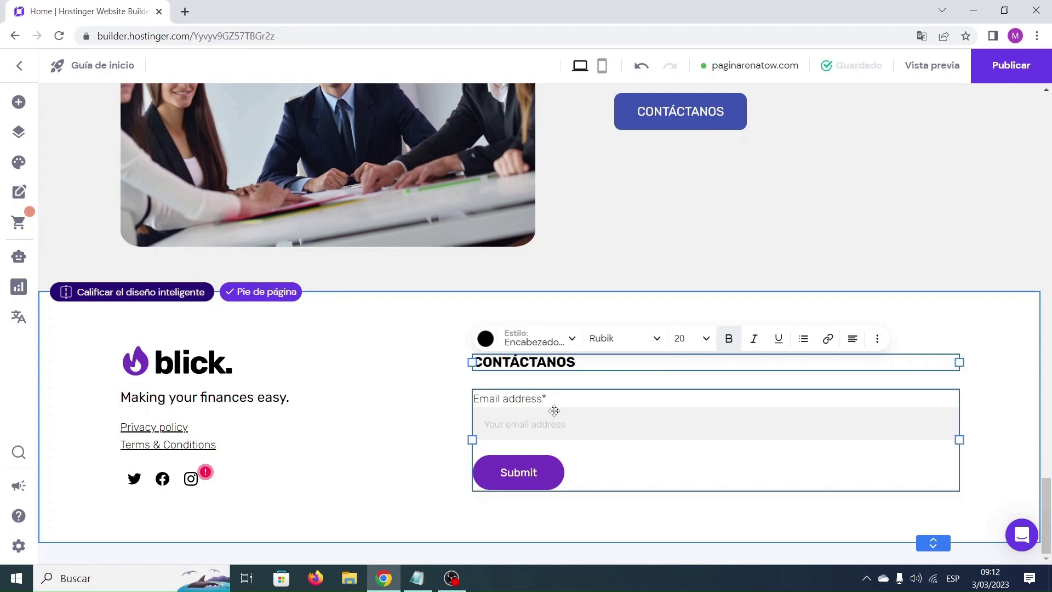
# Step: Open the footer form for editing and add a short-answer field (Respuesta corta) to it
pyautogui.click(554, 411)
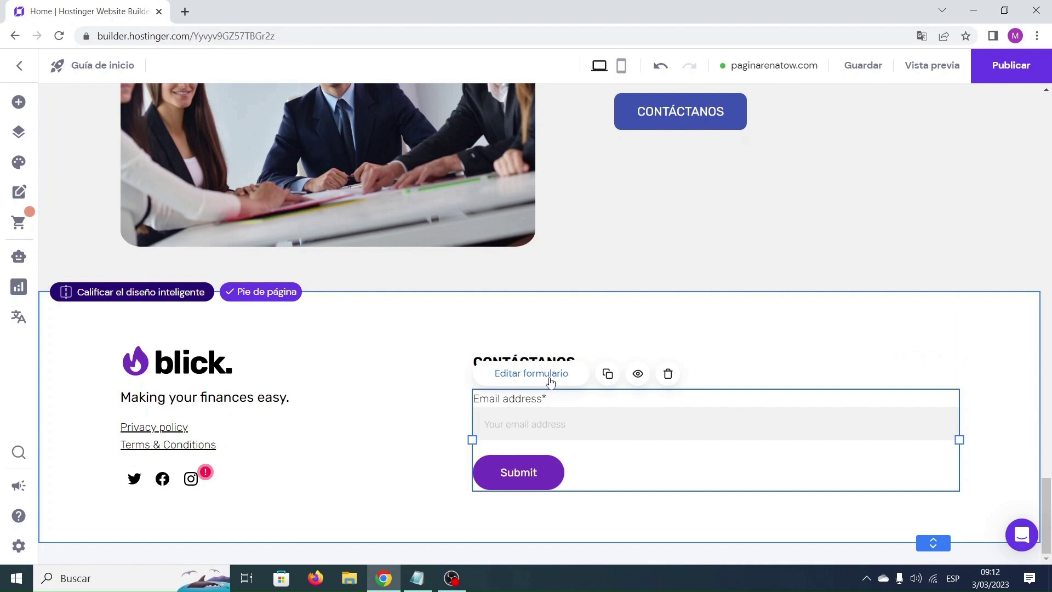
pyautogui.click(550, 377)
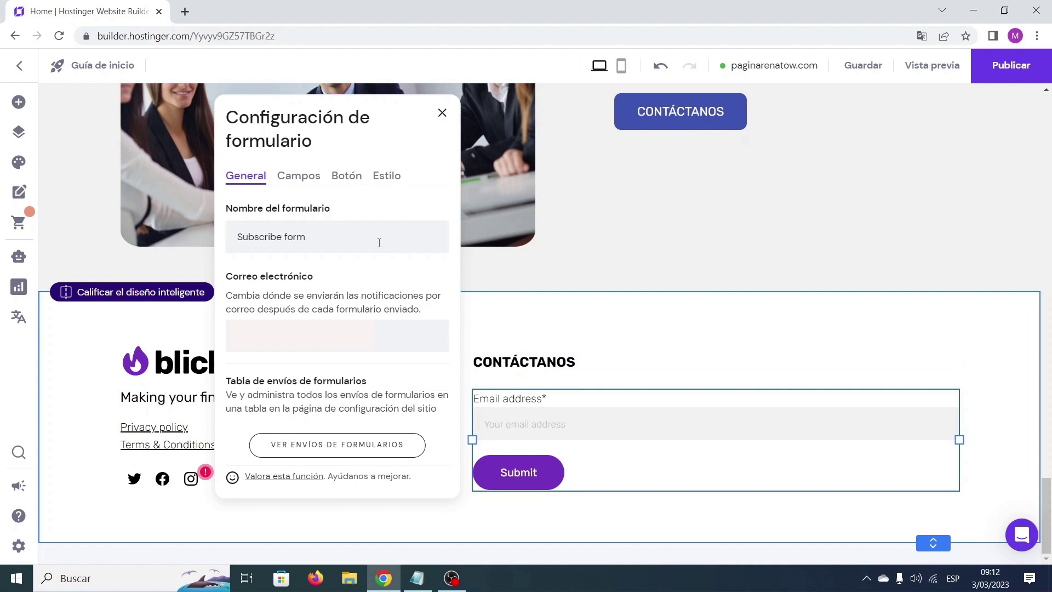
pyautogui.click(306, 178)
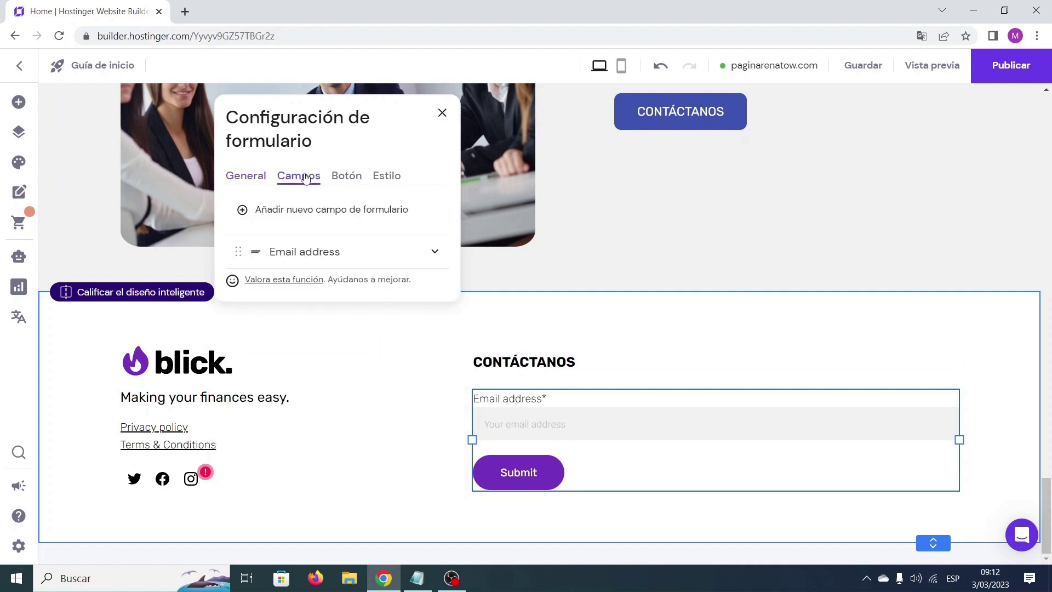
pyautogui.click(327, 211)
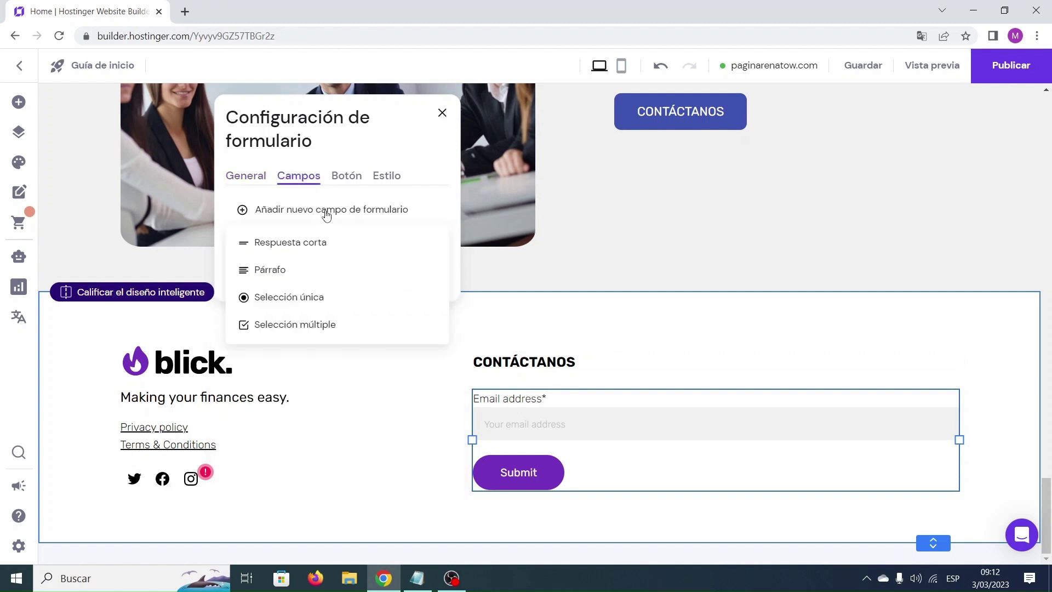
pyautogui.click(306, 253)
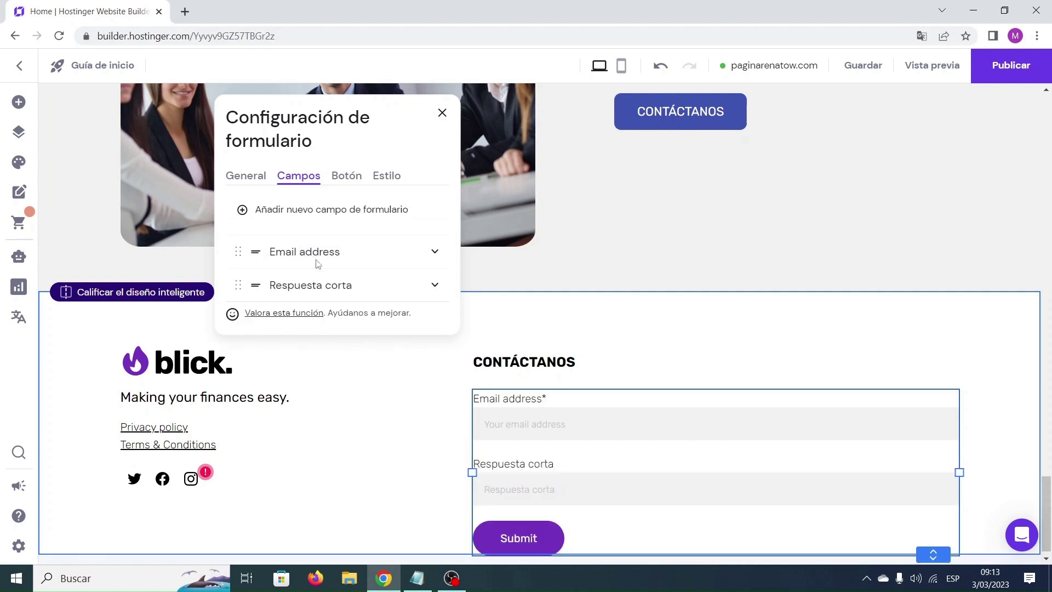
# Step: Label the new short-answer field "Nombre" and set its placeholder text to "Escribe tu nombre"
pyautogui.click(435, 286)
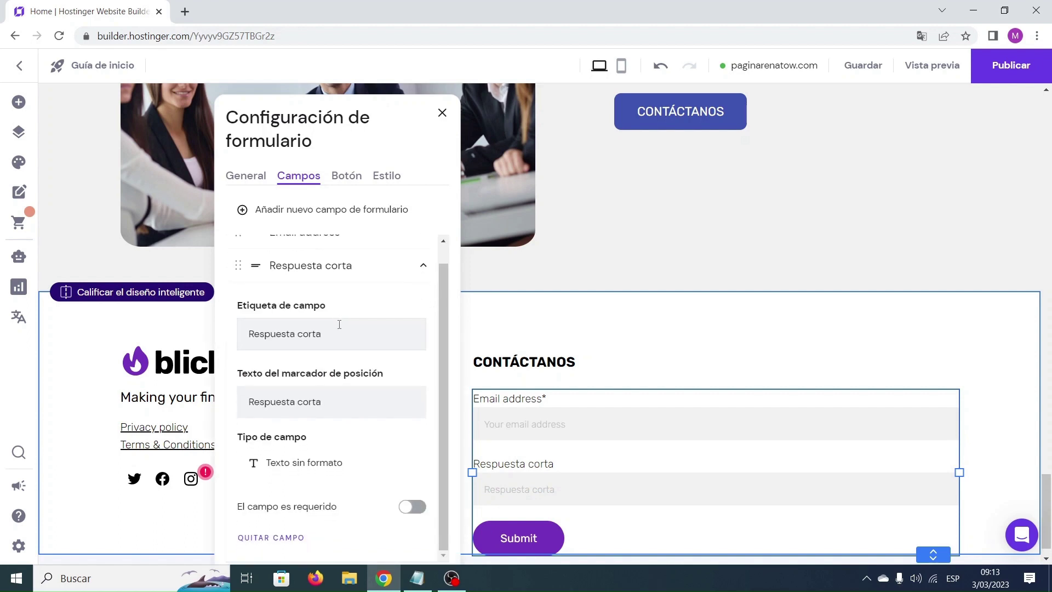
pyautogui.moveTo(337, 333); pyautogui.dragTo(242, 334)
pyautogui.hotkey('ctrl', 'z')
pyautogui.write('Nombre')
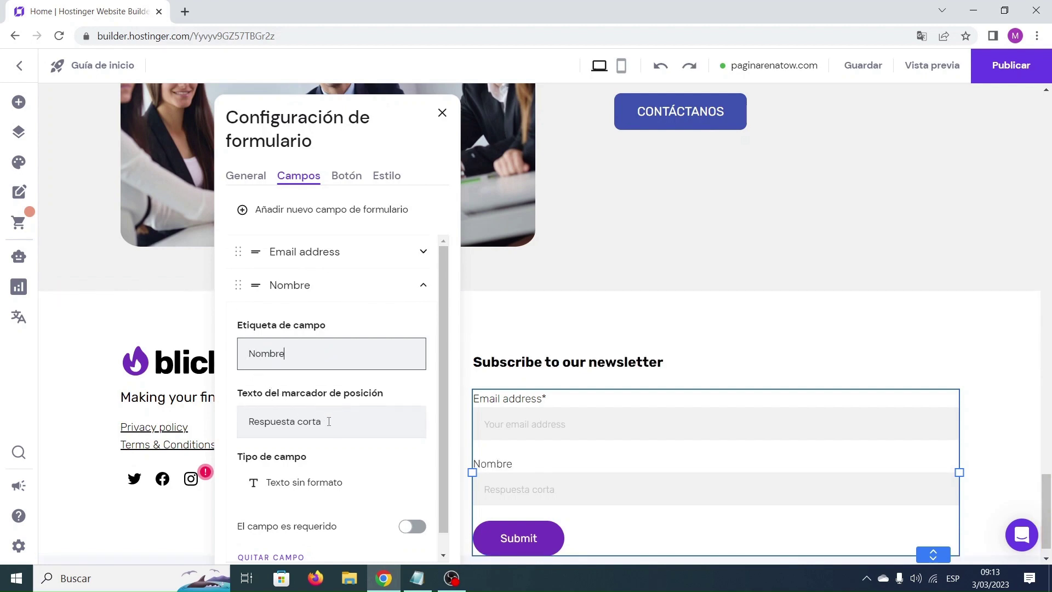
pyautogui.moveTo(325, 421); pyautogui.dragTo(250, 422)
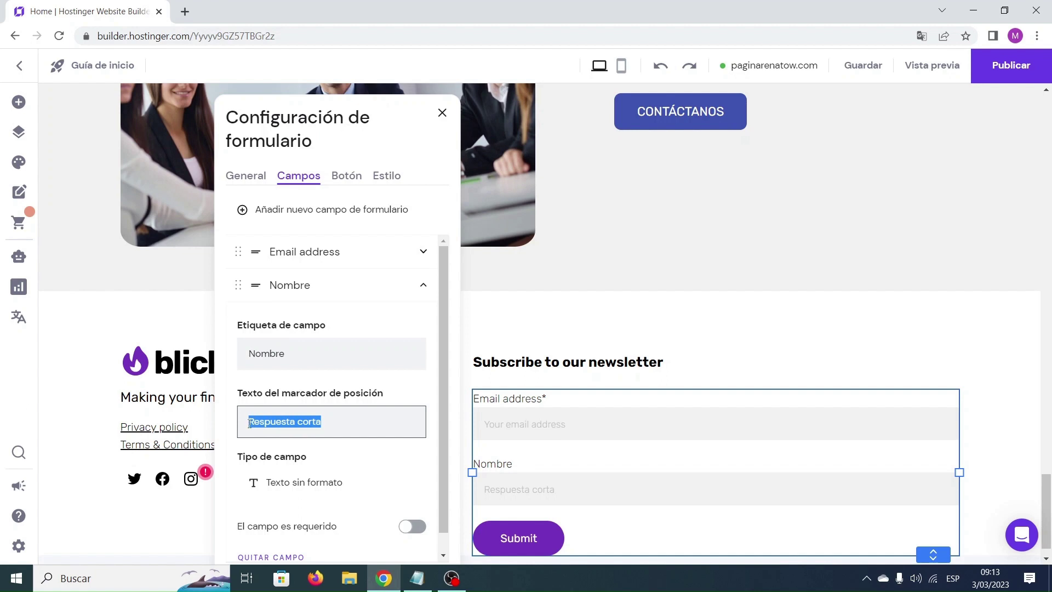
pyautogui.write('Escribe tu nombre')
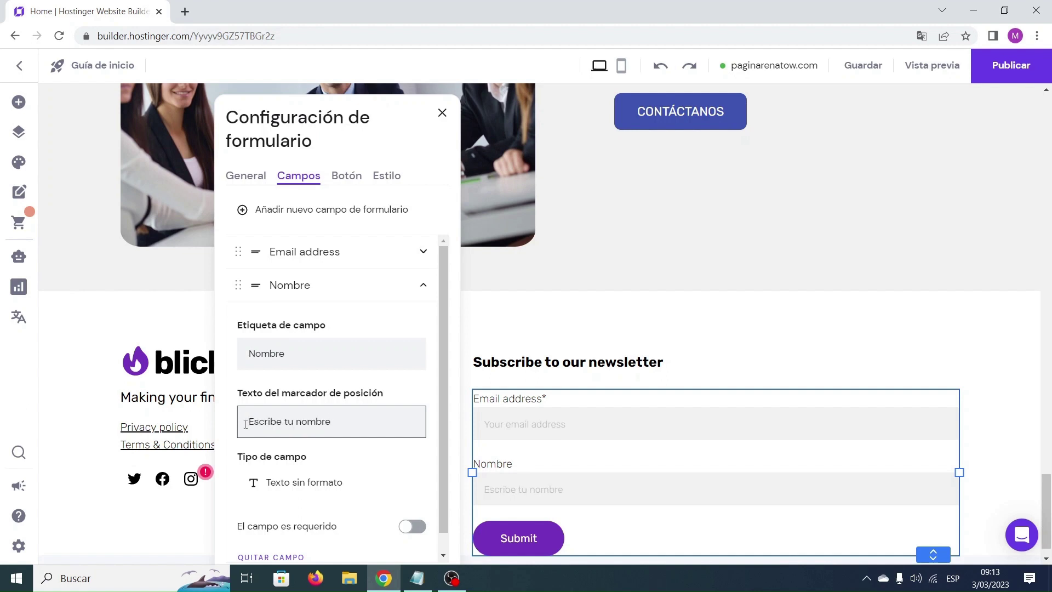
# Step: Make the Nombre field required and move it above the Email address field
pyautogui.scroll(-1, 308, 421)
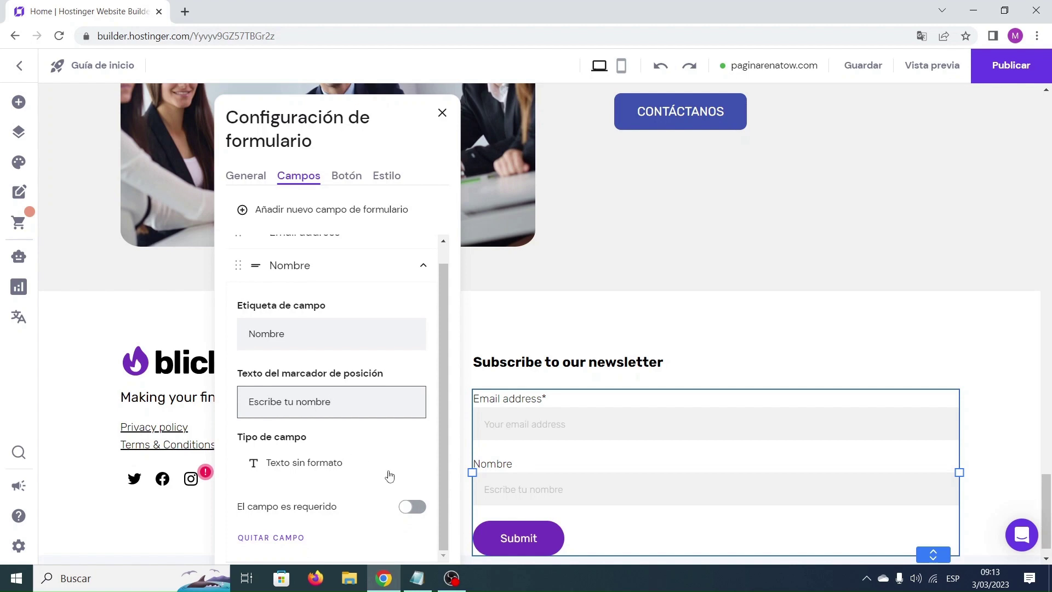
pyautogui.click(419, 506)
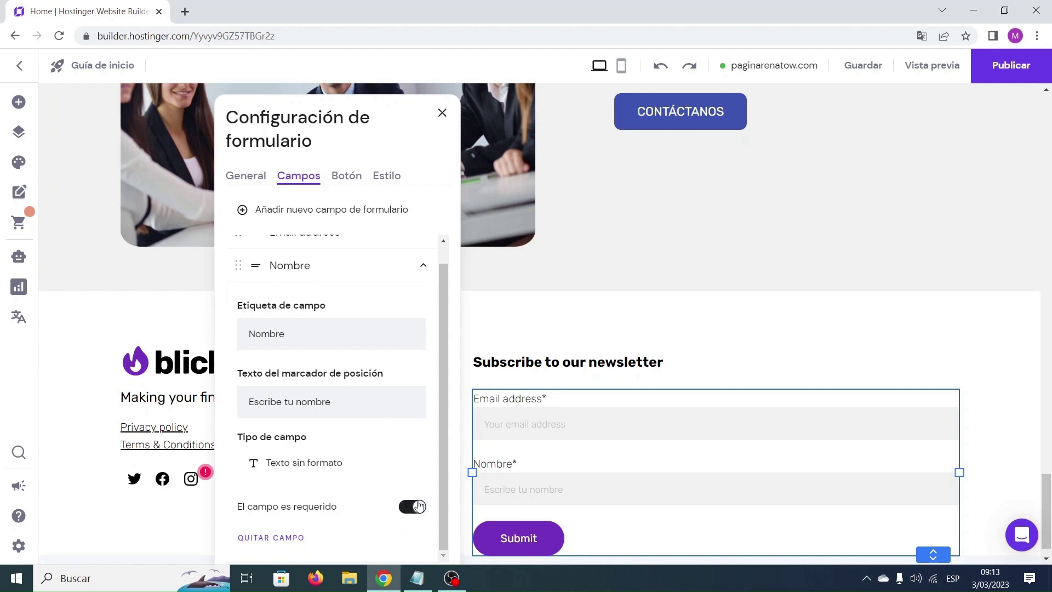
pyautogui.scroll(1, 389, 429)
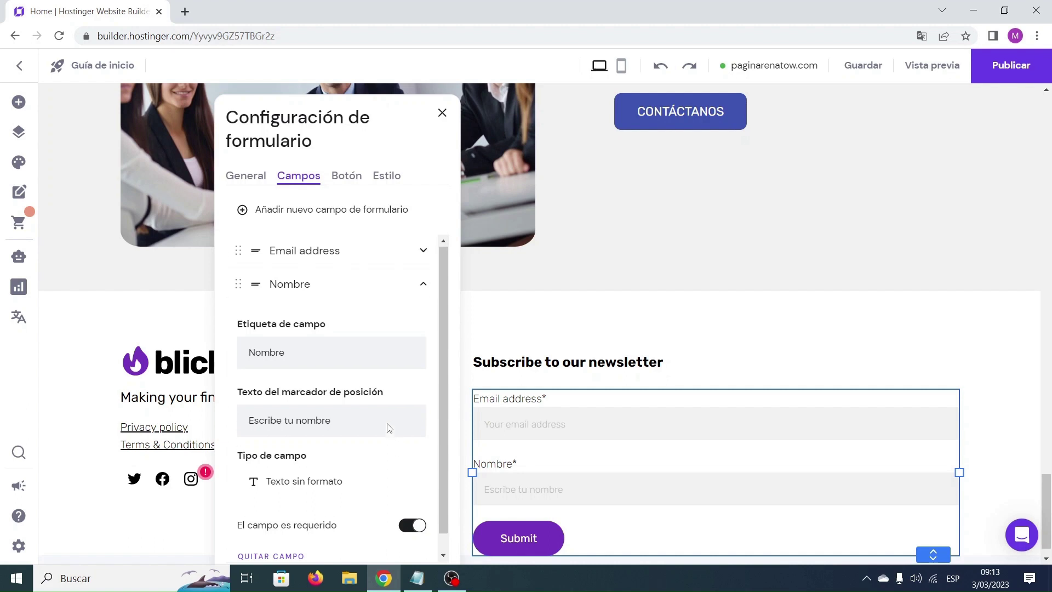
pyautogui.moveTo(238, 285); pyautogui.dragTo(240, 253)
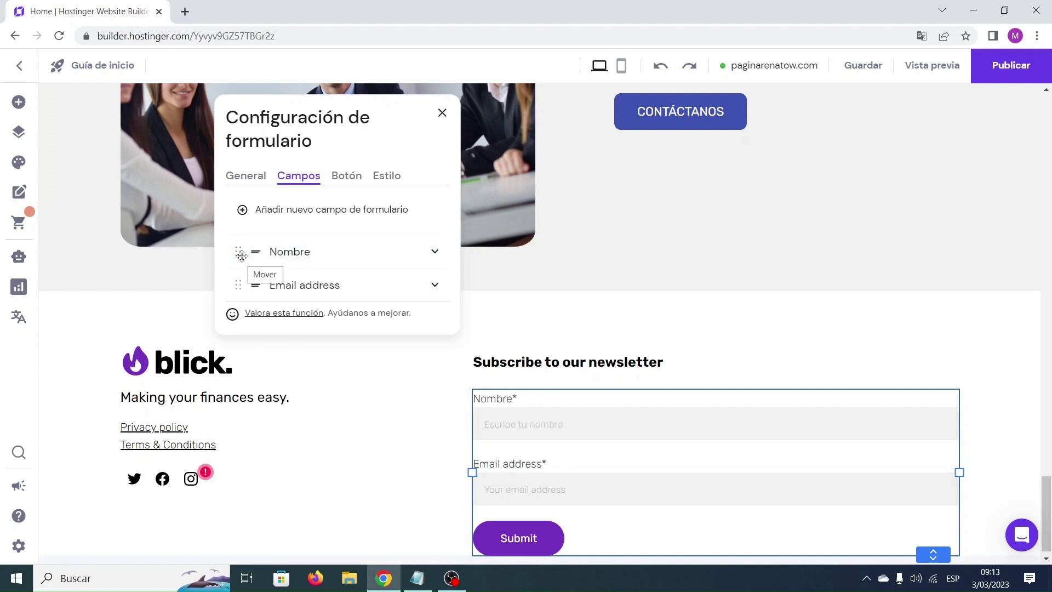
# Step: Relabel the Email address field as "Correo electrónico" and set its placeholder text to "Escribe tu correo electrónico"
pyautogui.click(434, 284)
pyautogui.moveTo(315, 354); pyautogui.dragTo(251, 348)
pyautogui.write('Correo electrónico')
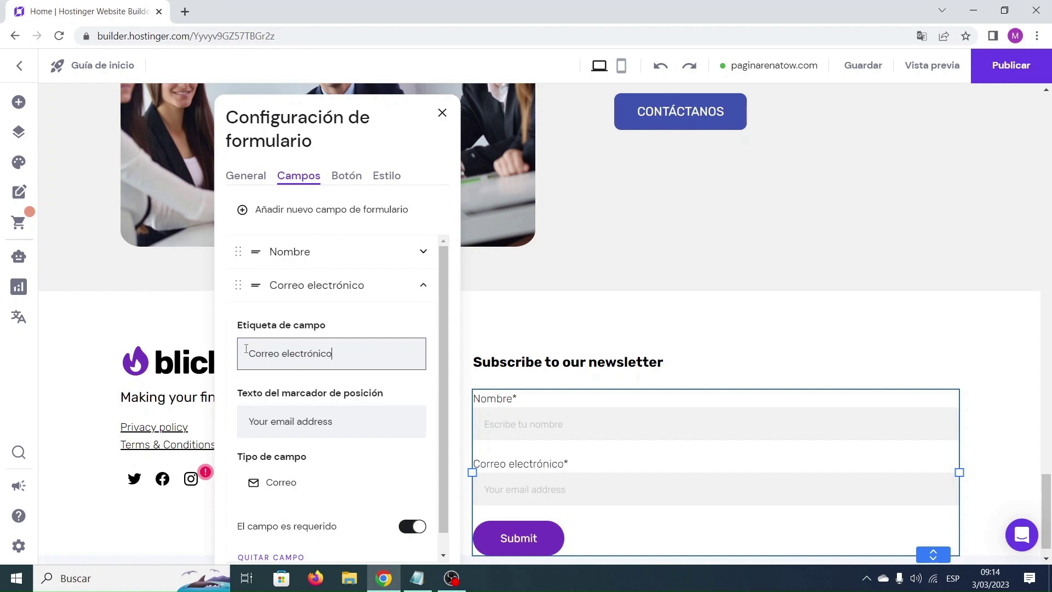
pyautogui.moveTo(336, 422); pyautogui.dragTo(250, 421)
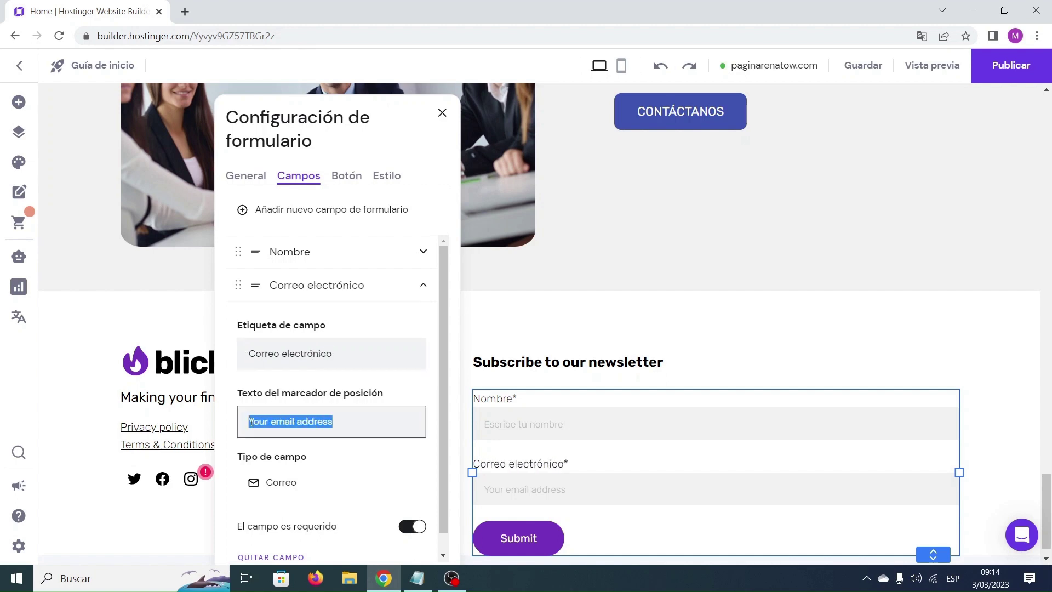
pyautogui.write('Escribe tu correo electrónico')
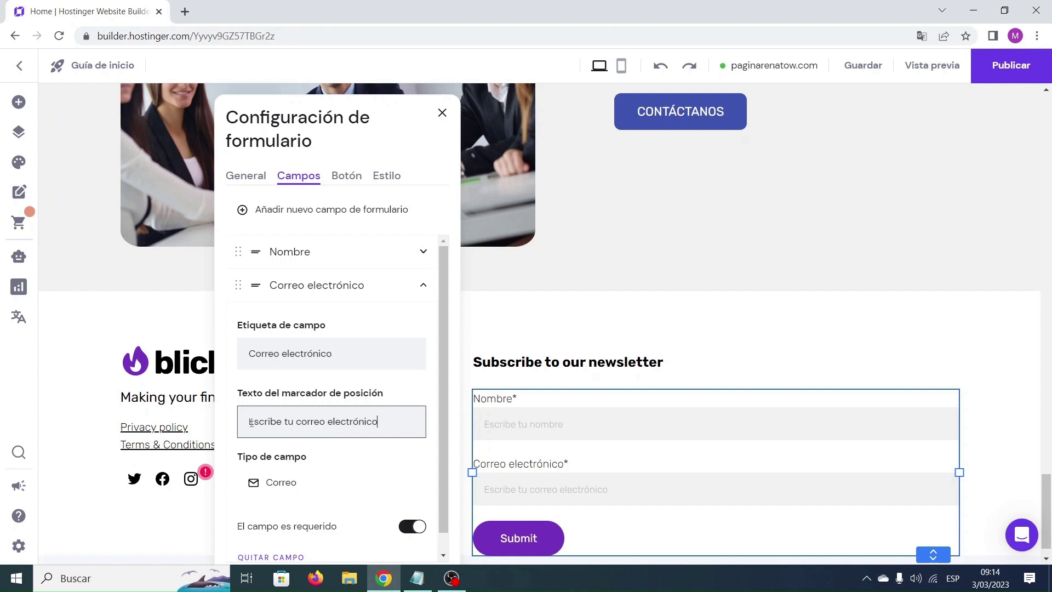
pyautogui.scroll(-1, 300, 416)
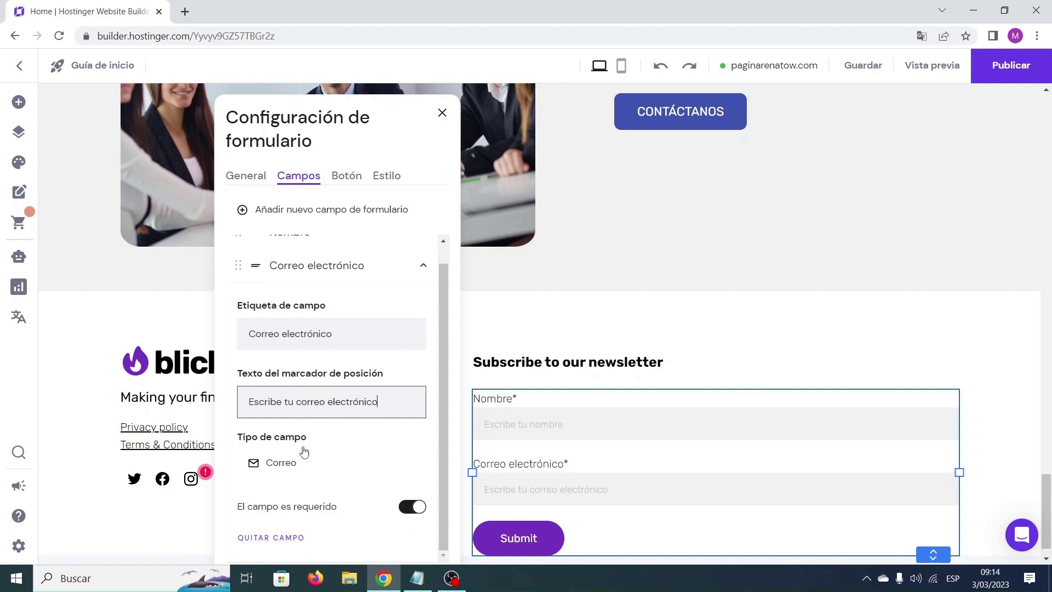
pyautogui.scroll(1, 307, 456)
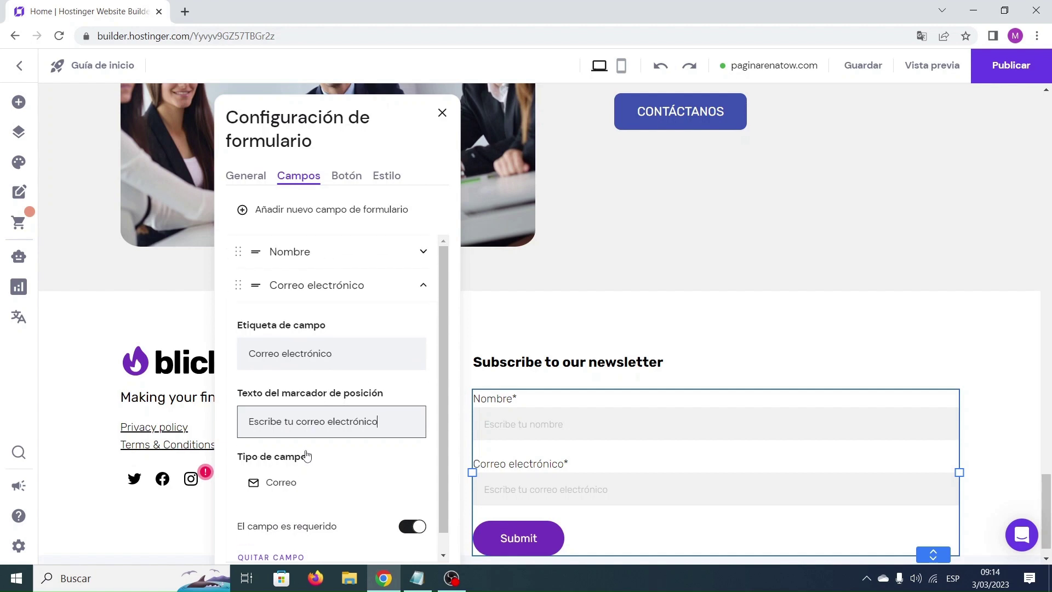
# Step: Add a paragraph field (Párrafo) to the form and label it "Mensaje"
pyautogui.click(310, 213)
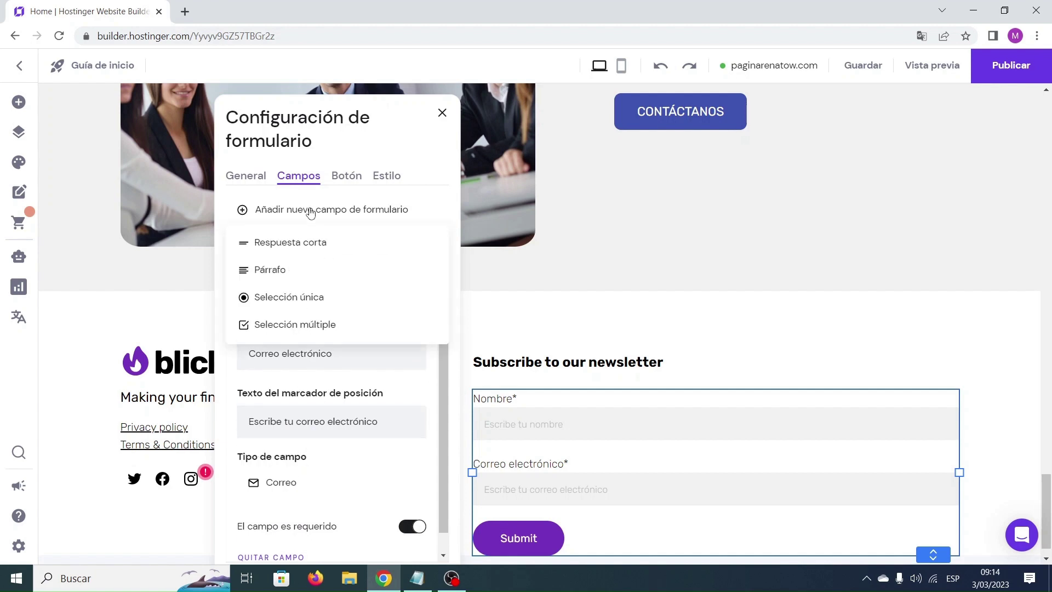
pyautogui.click(276, 276)
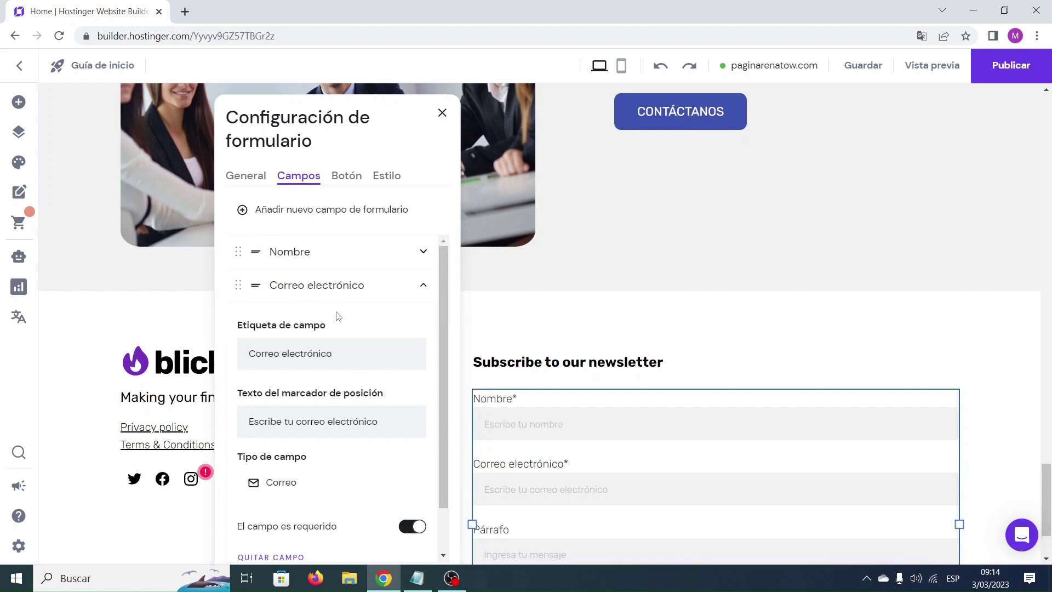
pyautogui.scroll(-1, 338, 316)
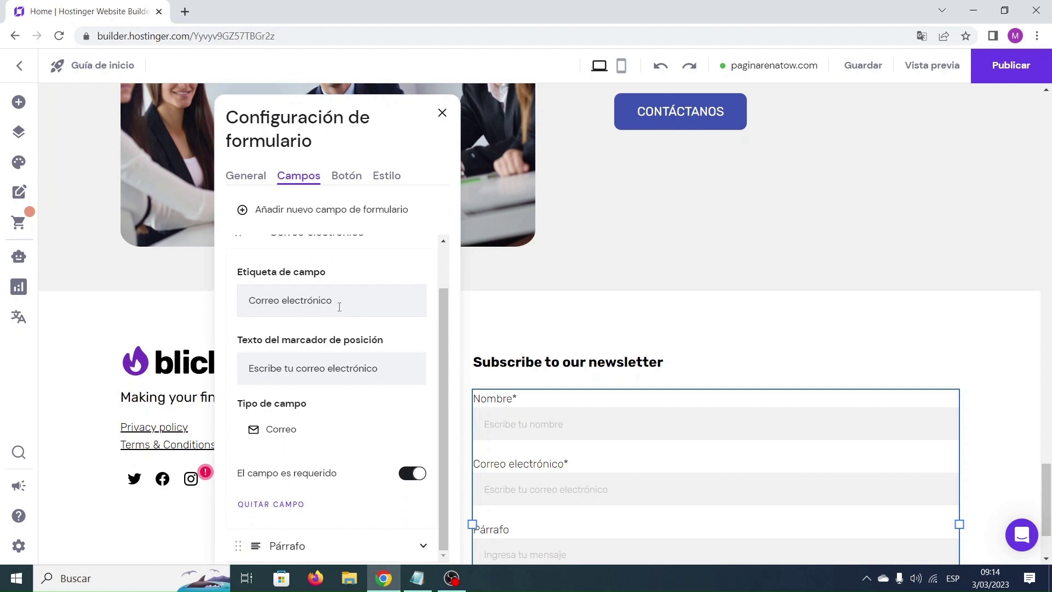
pyautogui.scroll(-1, 340, 307)
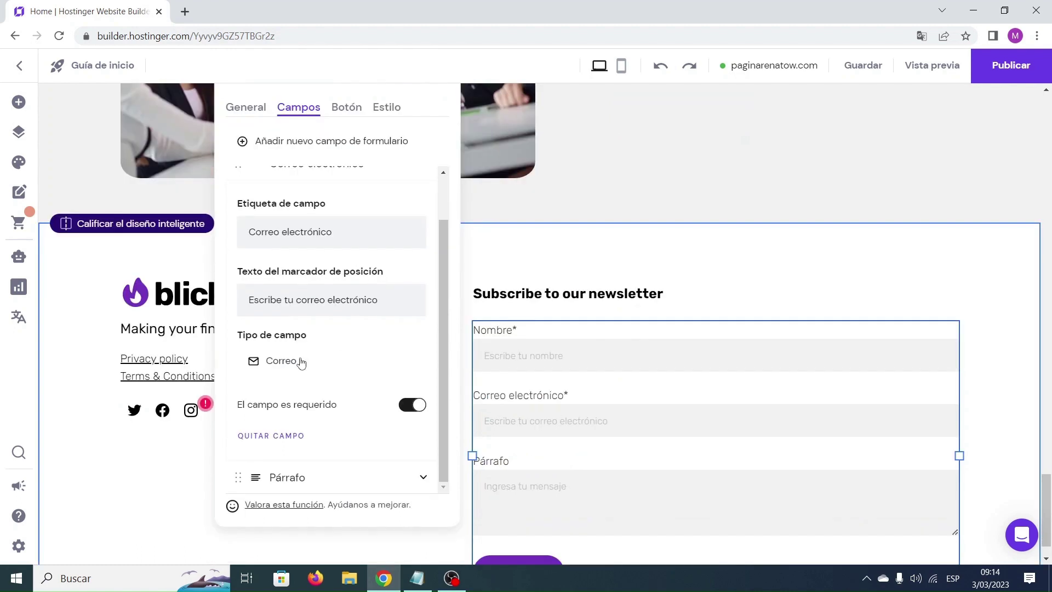
pyautogui.click(424, 477)
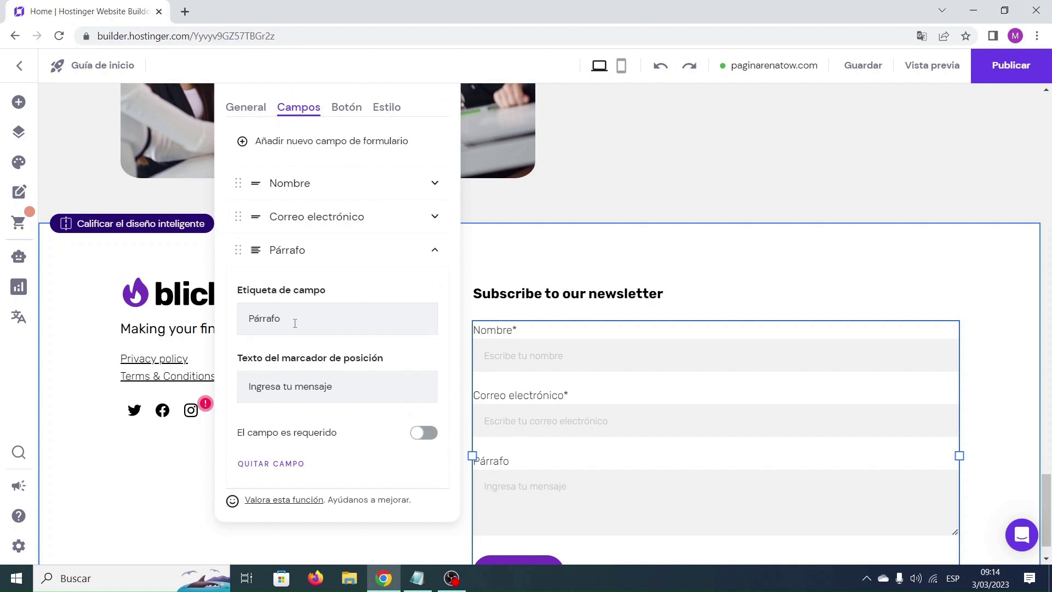
pyautogui.moveTo(294, 320); pyautogui.dragTo(248, 320)
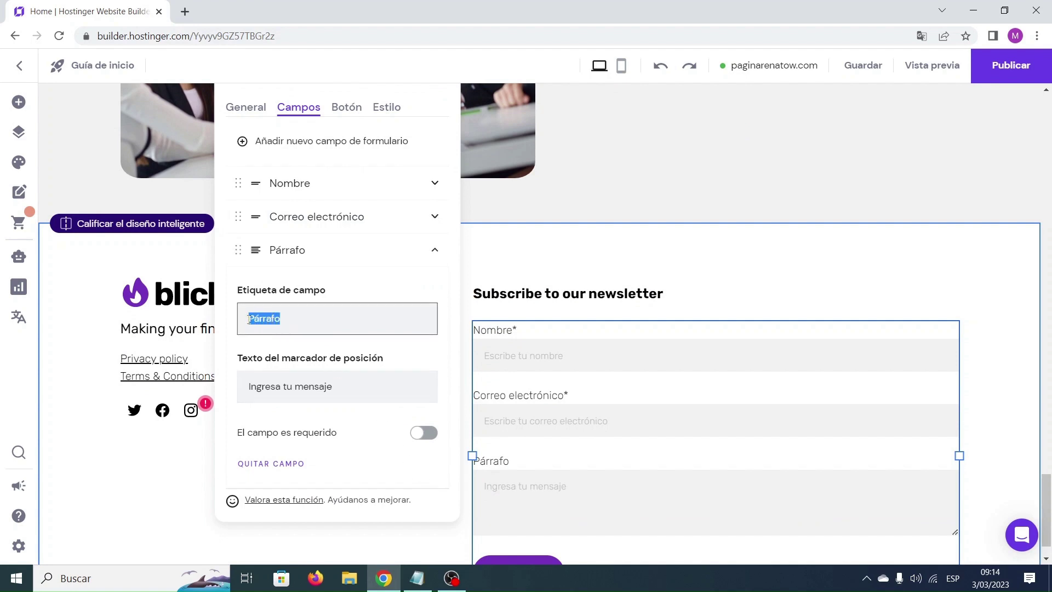
pyautogui.write('Mensaje')
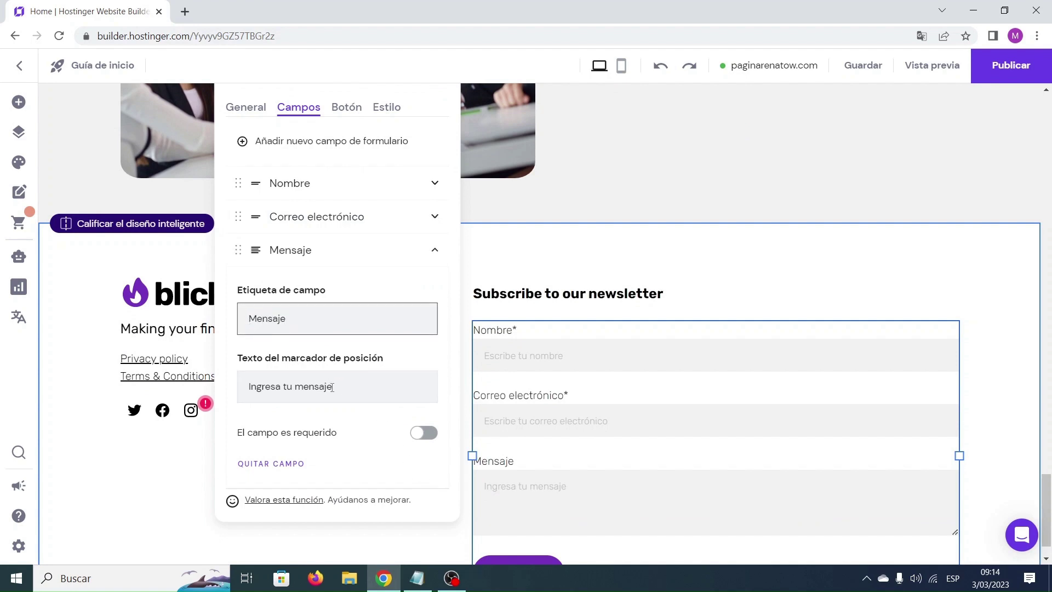
# Step: Set the Mensaje field's placeholder text to "Escribe tu mensaje" and make the field required
pyautogui.moveTo(347, 388); pyautogui.dragTo(249, 387)
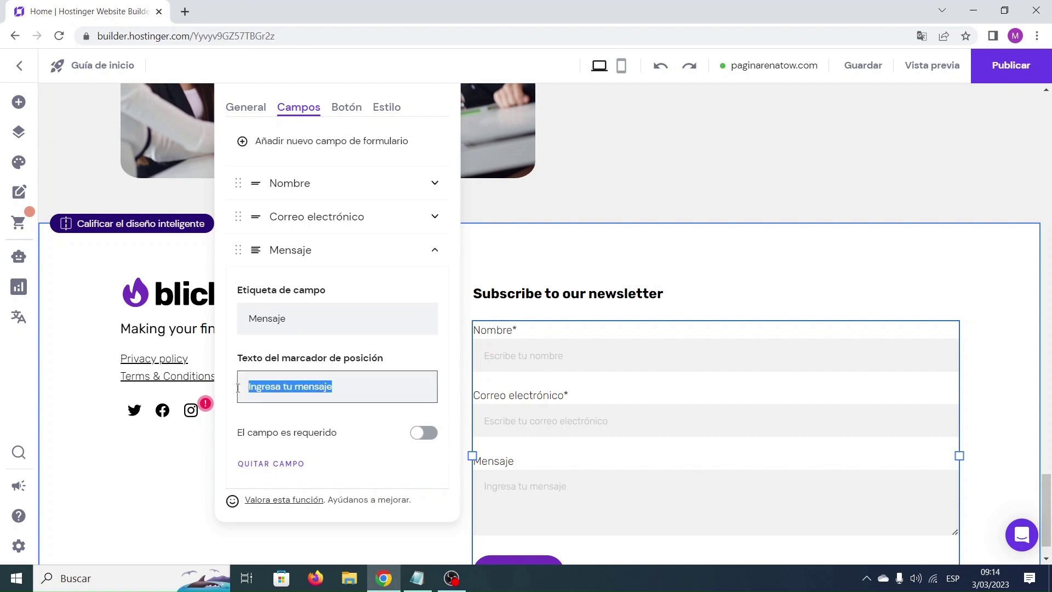
pyautogui.write('Escribe tu mensaje')
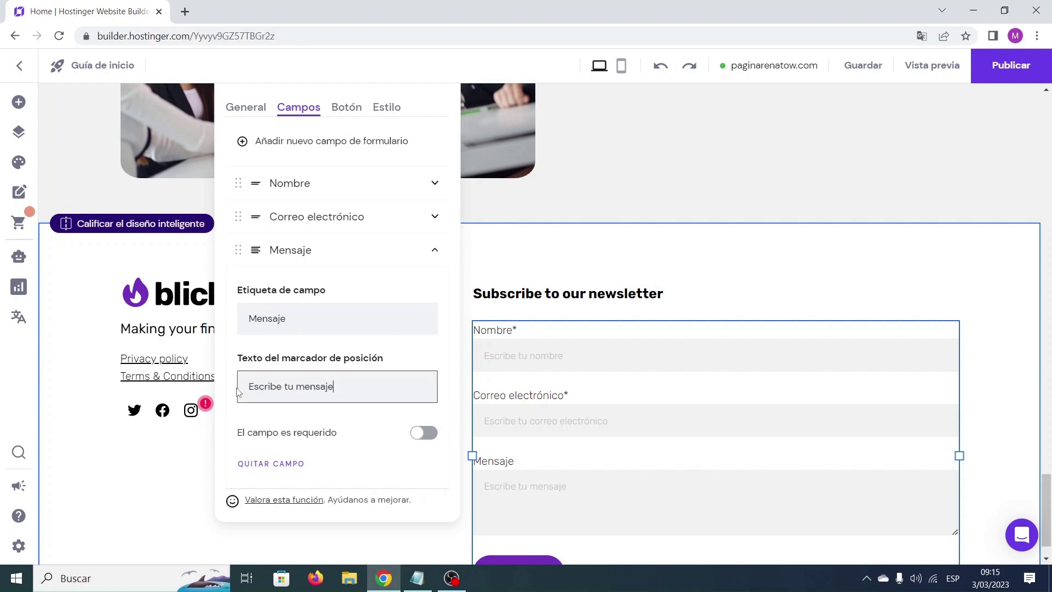
pyautogui.click(427, 434)
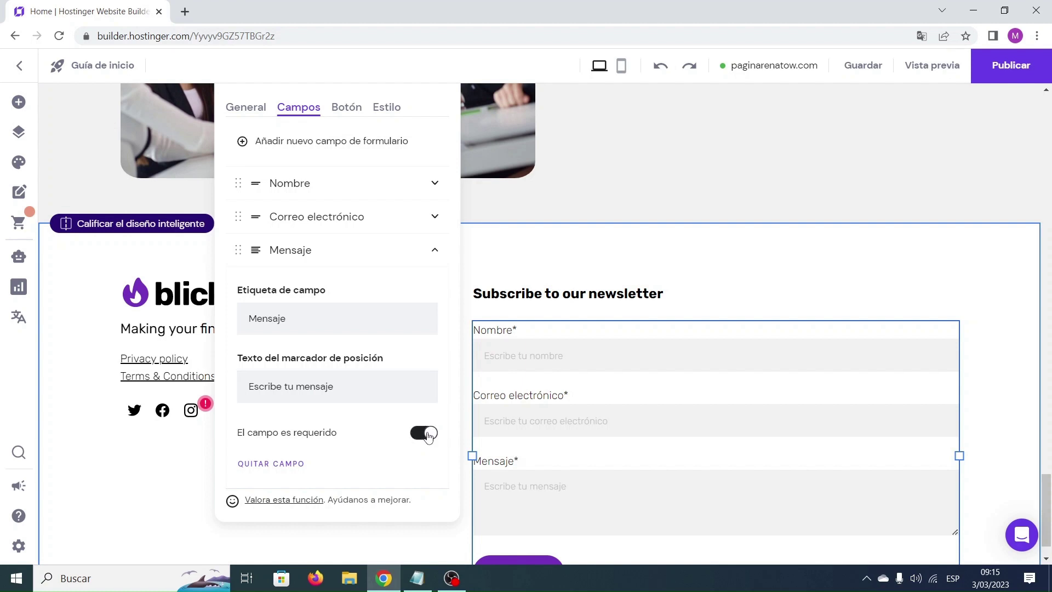
# Step: Rename the form as "Formulario de contacto" in its general settings
pyautogui.scroll(-1, 373, 426)
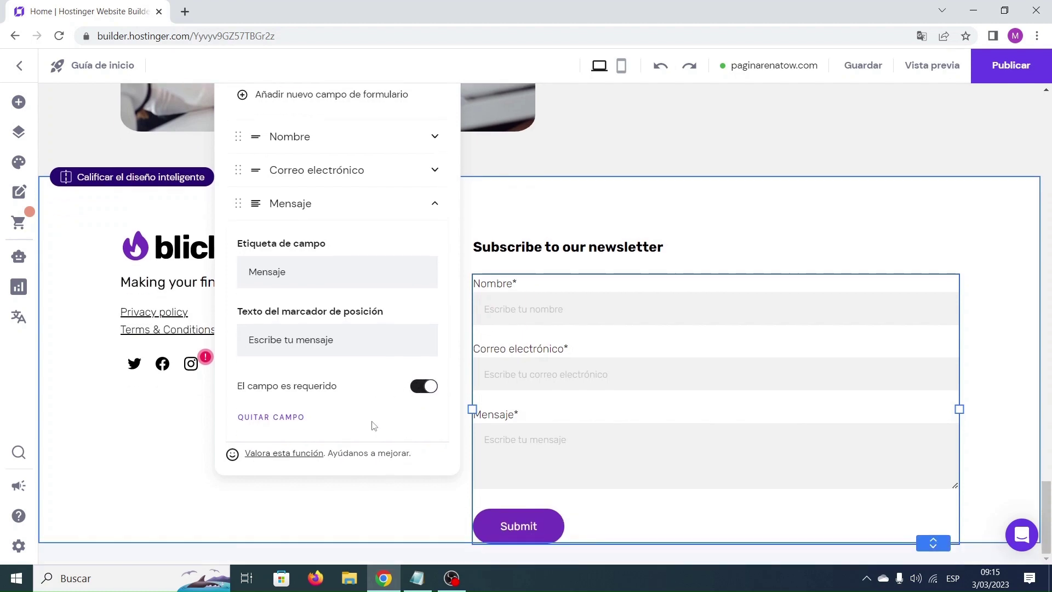
pyautogui.scroll(5, 373, 422)
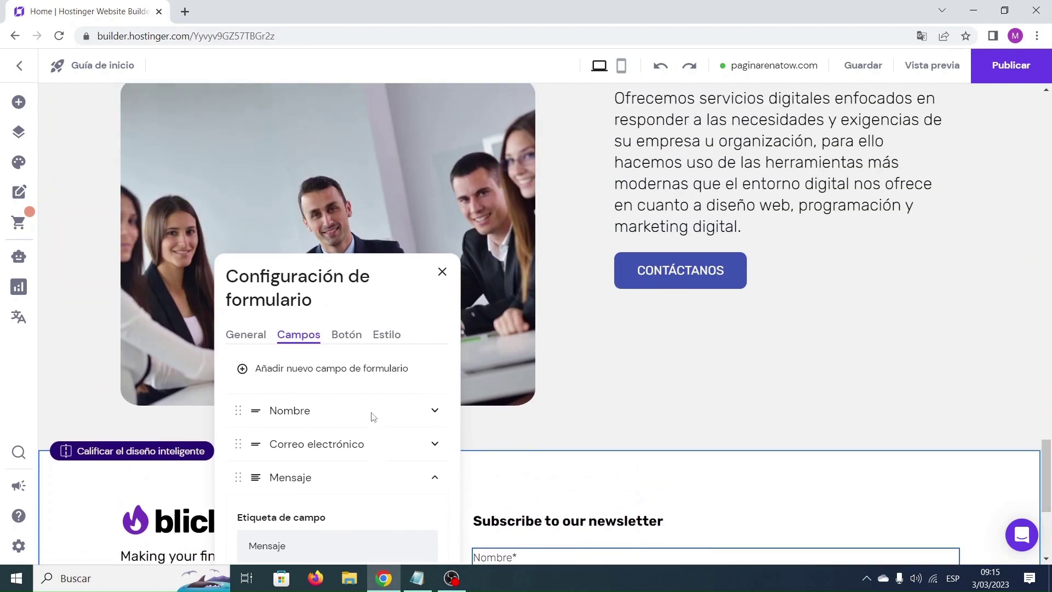
pyautogui.click(246, 335)
pyautogui.scroll(-3, 248, 336)
pyautogui.moveTo(306, 259); pyautogui.dragTo(236, 257)
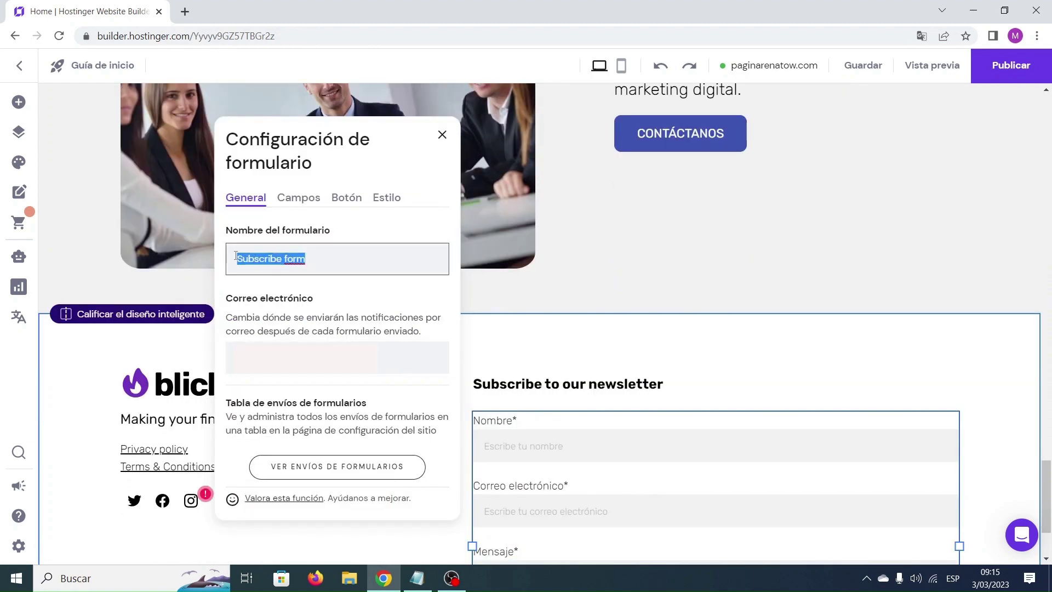
pyautogui.write('Formulario de contacto')
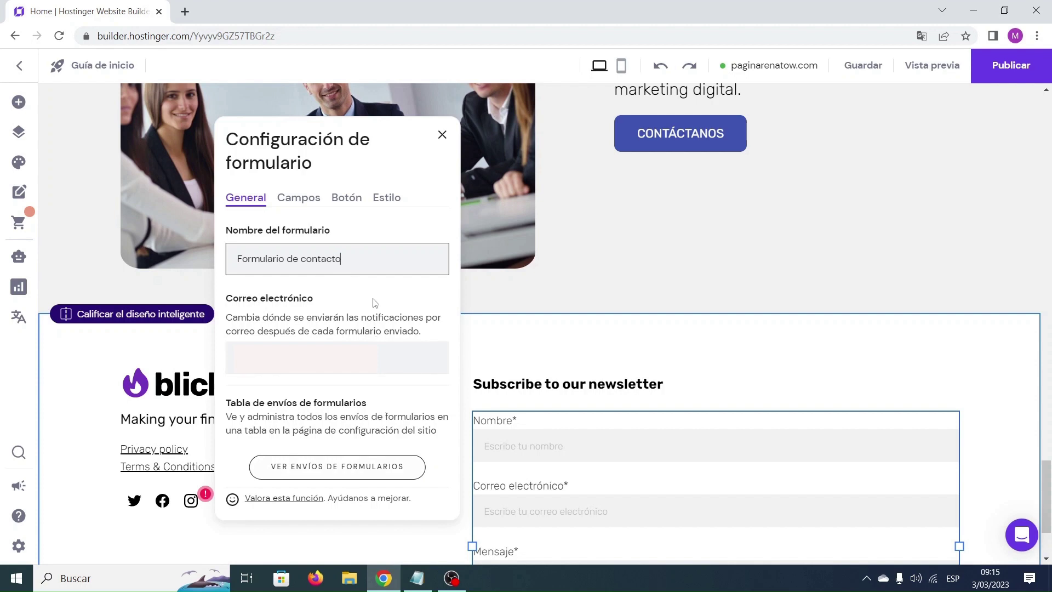
# Step: Set the form's submit button text to "Enviar Mensaje"
pyautogui.click(348, 200)
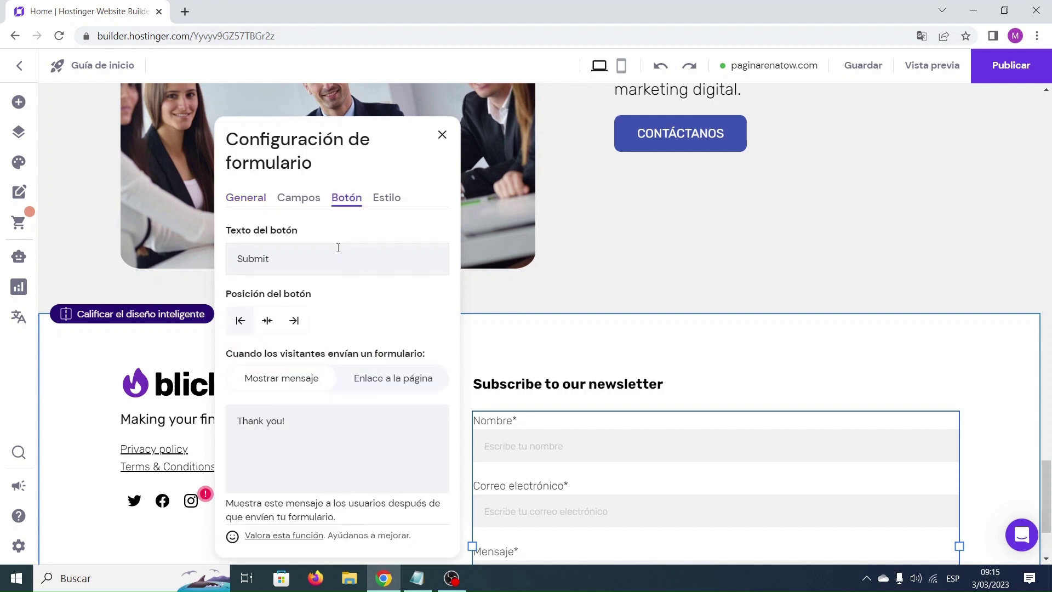
pyautogui.scroll(-1, 331, 253)
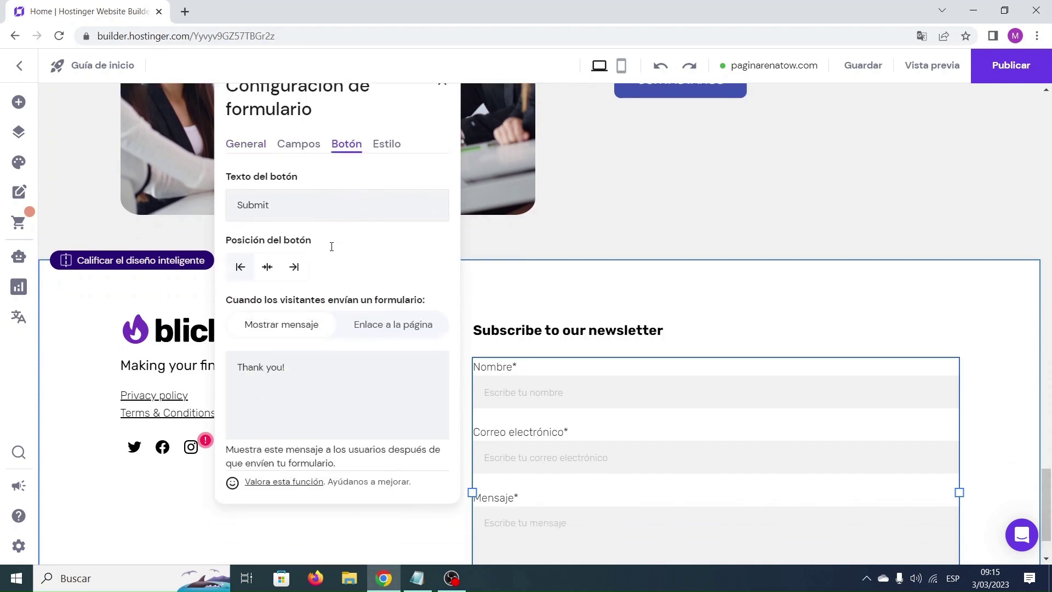
pyautogui.click(286, 192)
pyautogui.moveTo(287, 193); pyautogui.dragTo(236, 189)
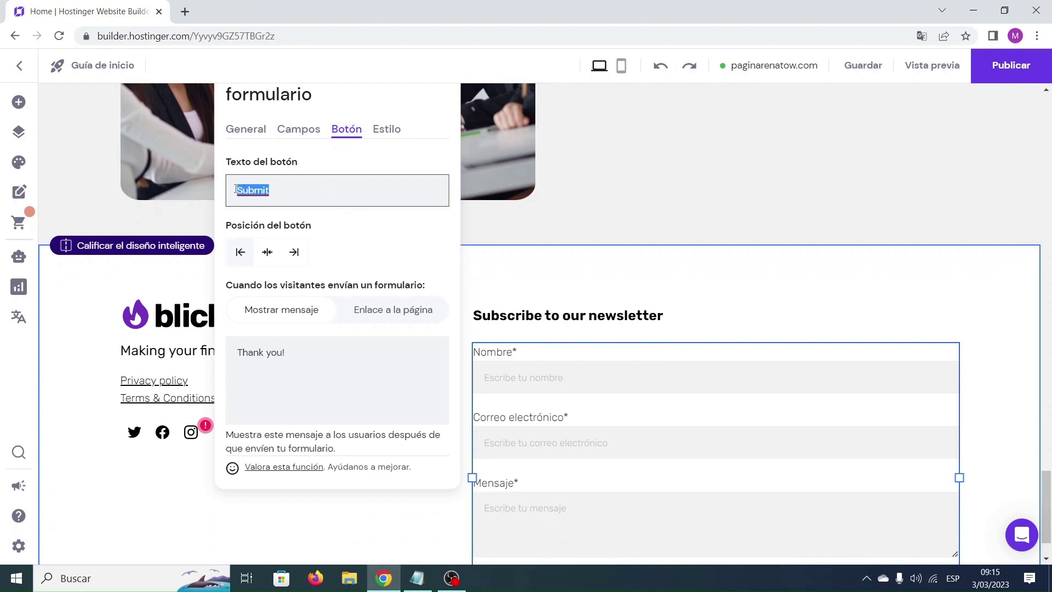
pyautogui.write('Enviar Mensaje')
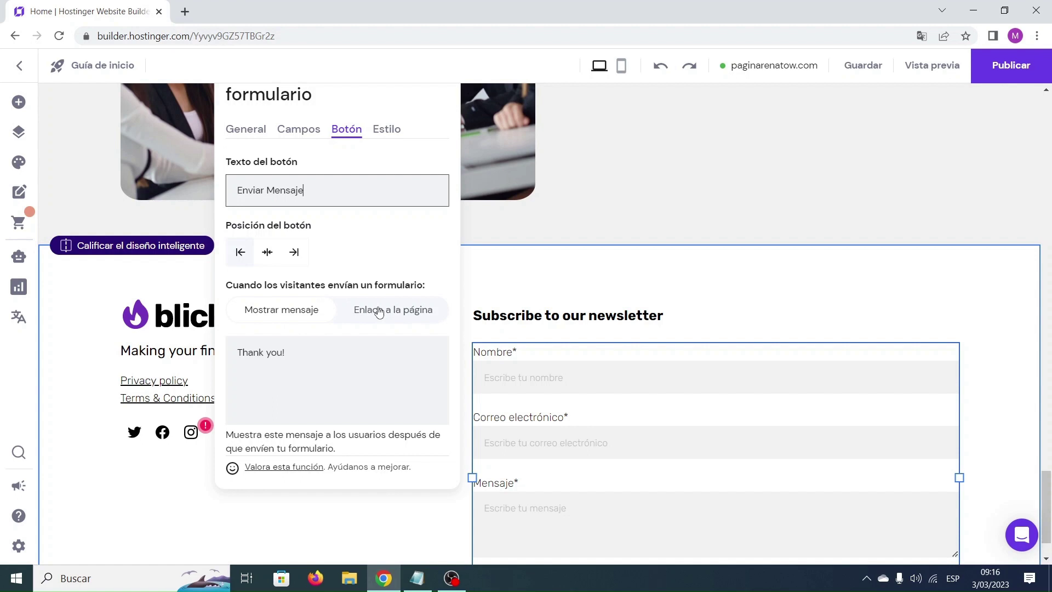
# Step: Replace the message shown after submission with "Muchas gracias por escribirnos. En breve le responderemos."
pyautogui.click(285, 352)
pyautogui.moveTo(290, 351); pyautogui.dragTo(238, 353)
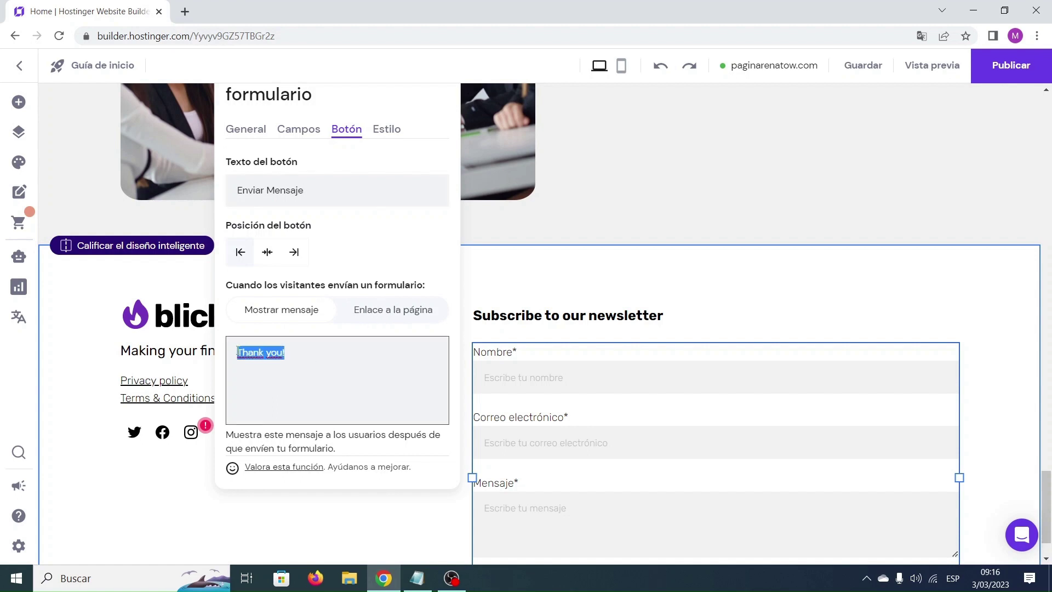
pyautogui.press('BackSpace')
pyautogui.write('Muchas gracias por escribirnos. En breve le responderemos.')
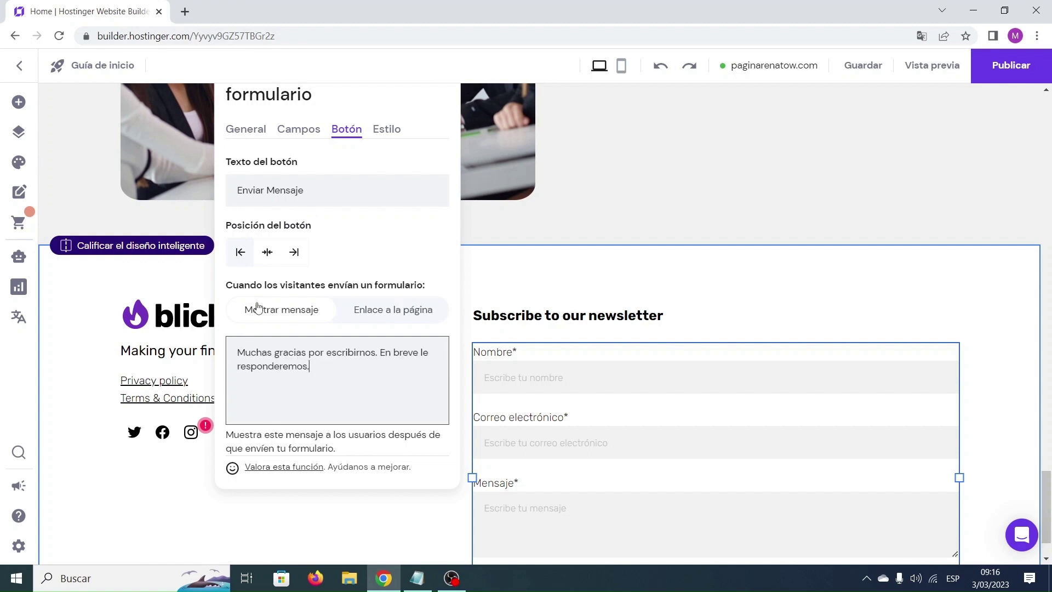
# Step: Set the normal-state fill color of the form's submit button (Botón de envío) to #4054b2
pyautogui.click(384, 135)
pyautogui.scroll(-1, 329, 247)
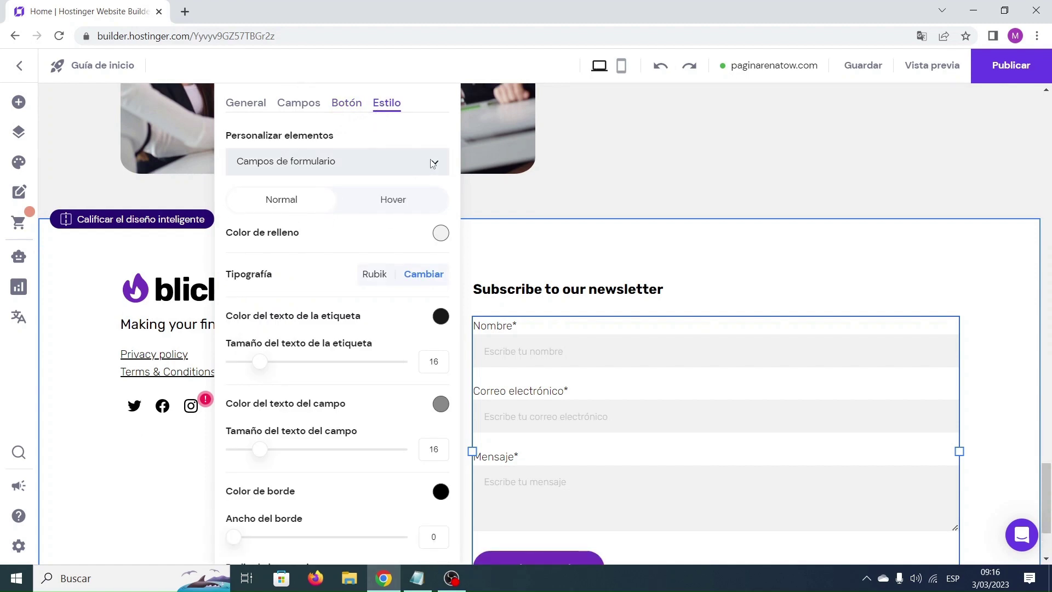
pyautogui.click(433, 162)
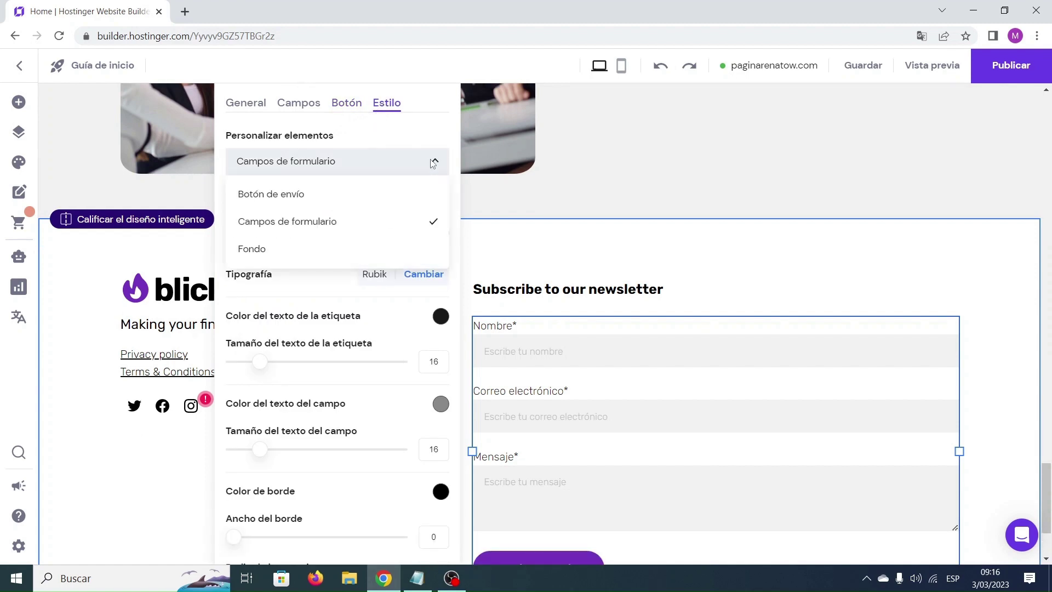
pyautogui.click(356, 203)
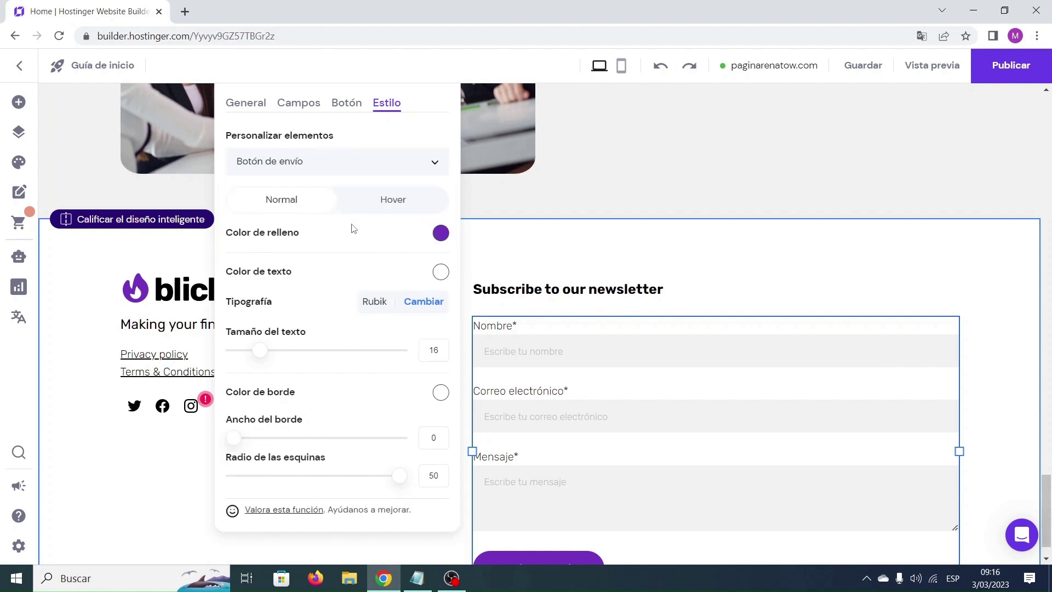
pyautogui.click(440, 233)
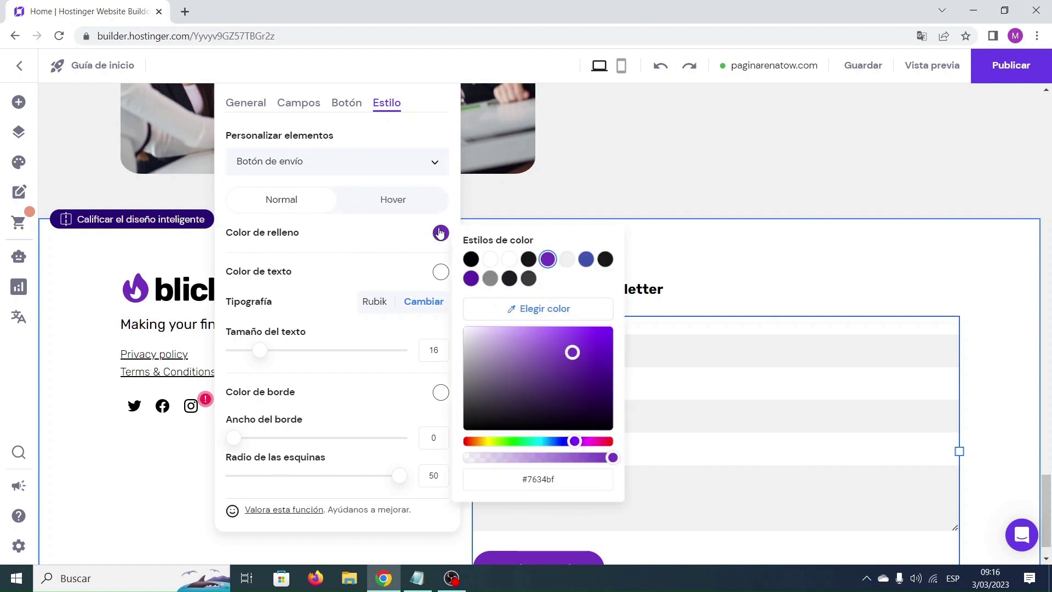
pyautogui.click(529, 480)
pyautogui.doubleClick(529, 480)
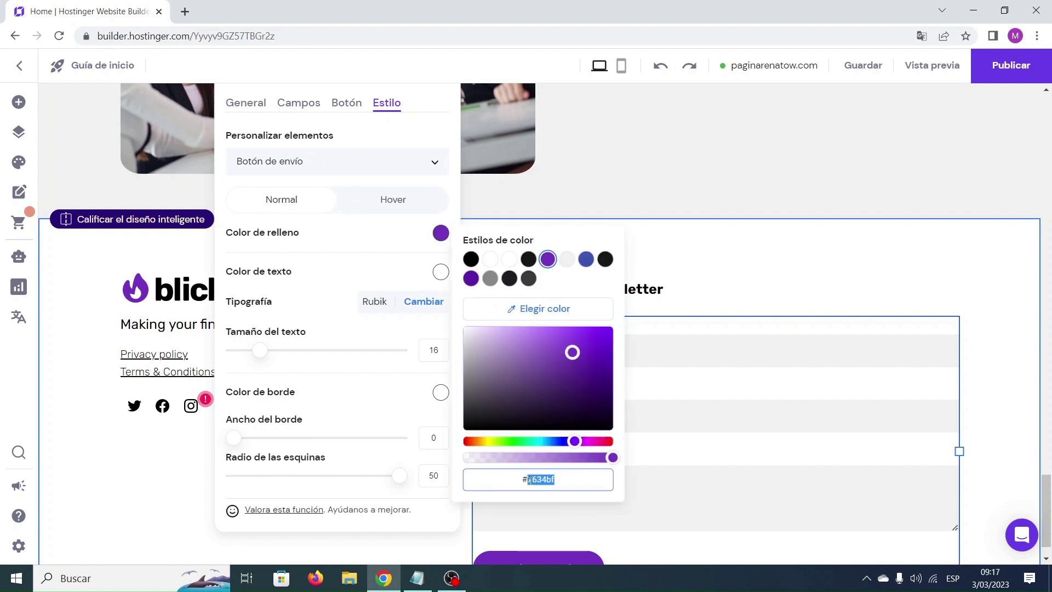
pyautogui.write('4054b2')
pyautogui.press('Return')
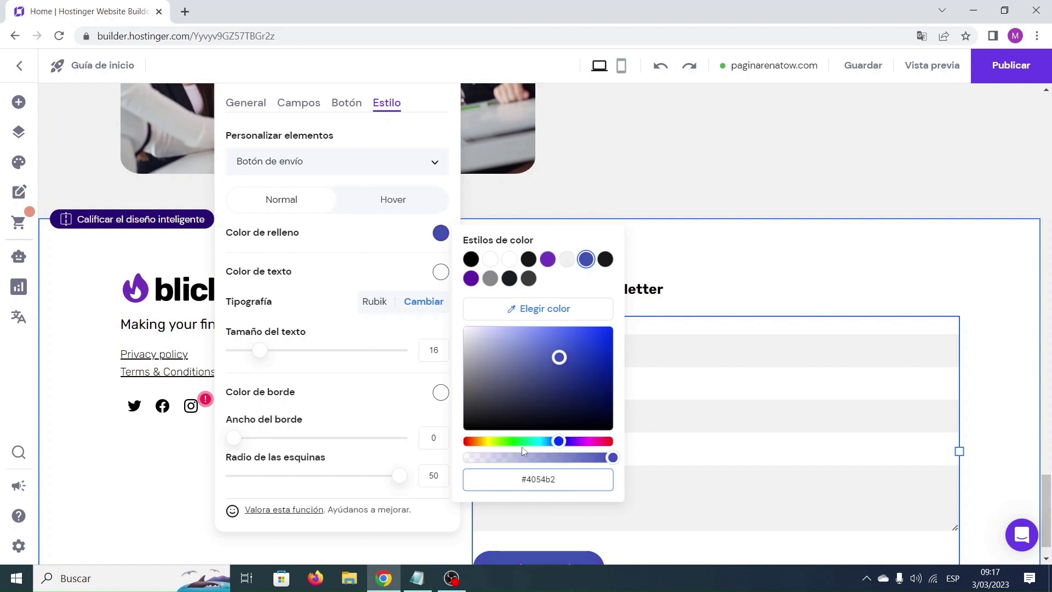
# Step: Set the submit button's text size to 18 and its corner radius to 10
pyautogui.click(341, 277)
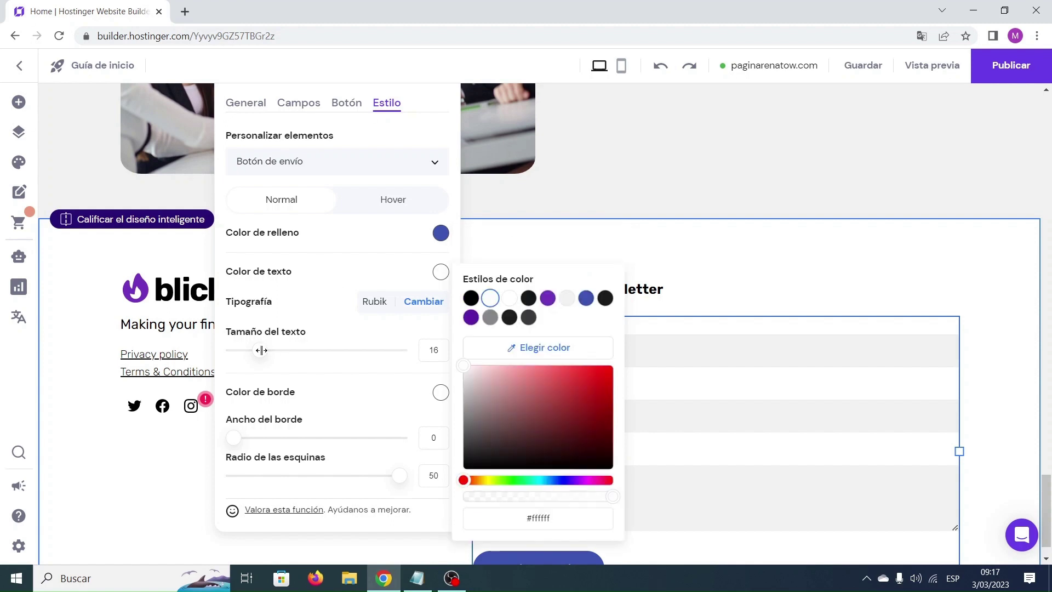
pyautogui.moveTo(262, 350); pyautogui.dragTo(269, 352)
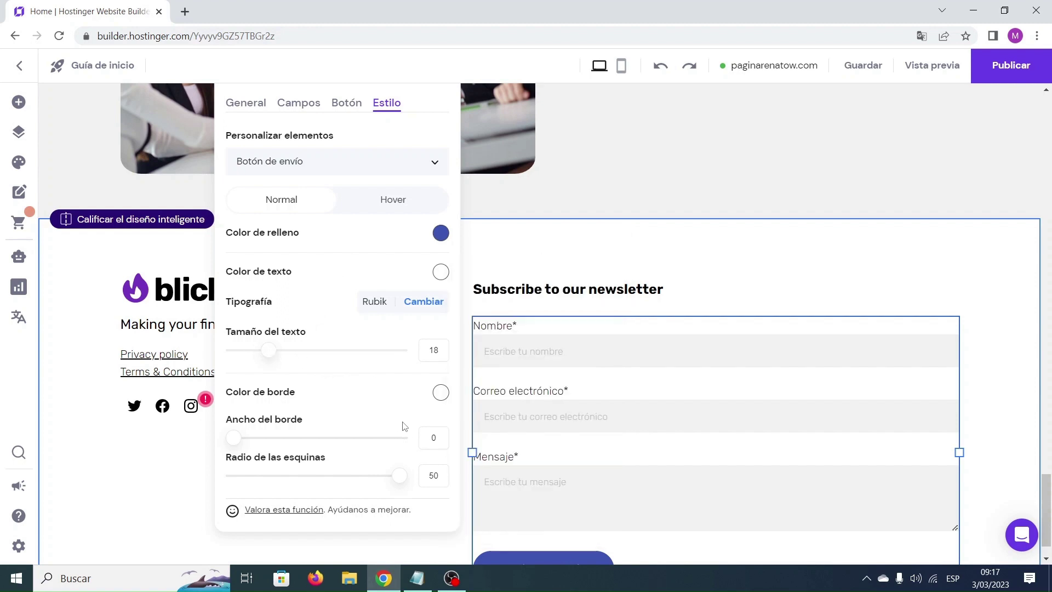
pyautogui.scroll(-1, 554, 405)
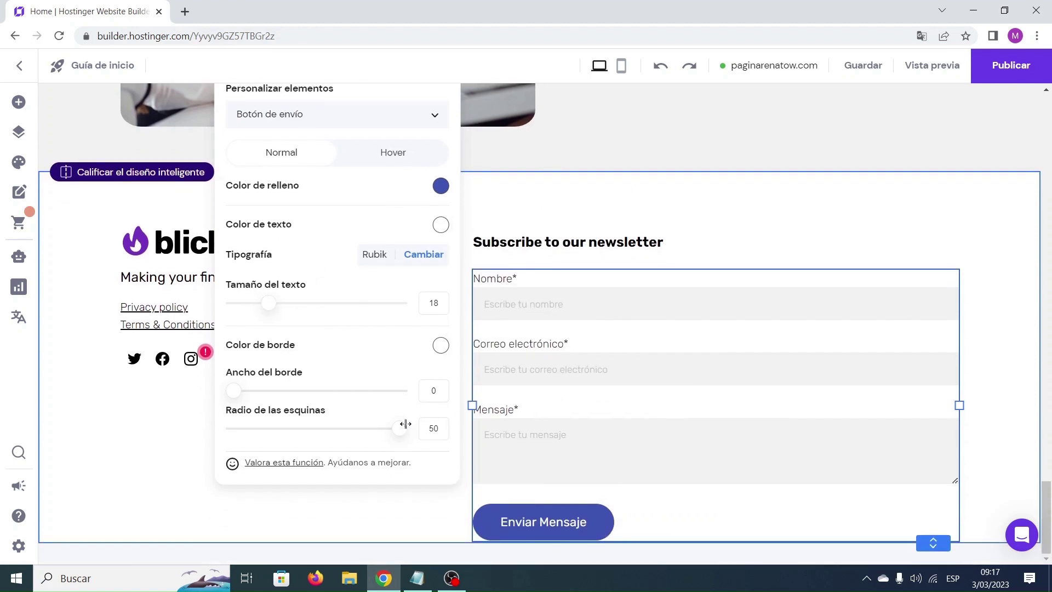
pyautogui.moveTo(399, 428); pyautogui.dragTo(266, 423)
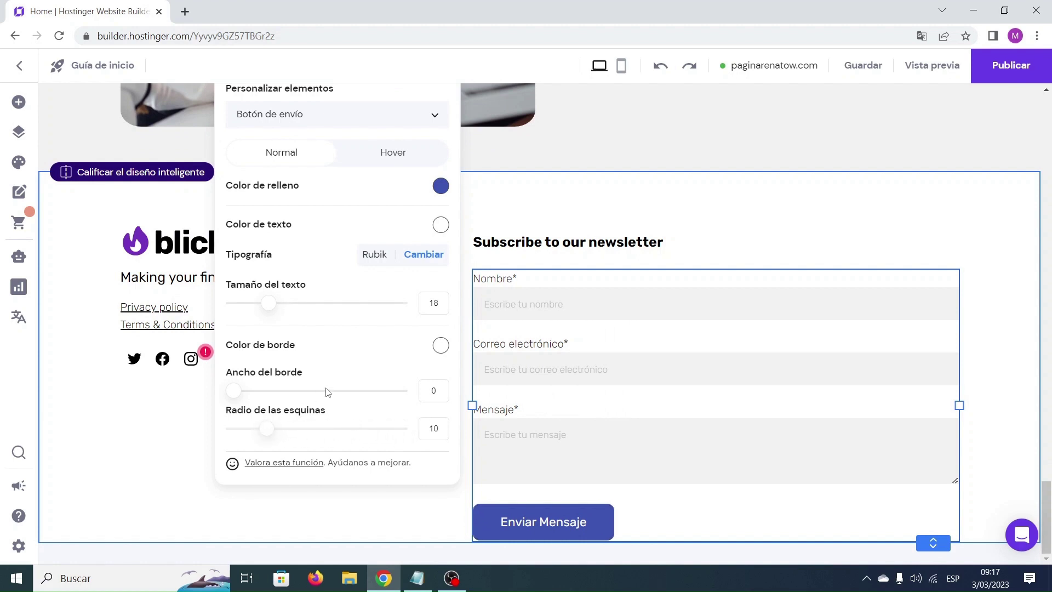
# Step: Set the submit button's hover fill color to black (#000000) and view the button in the form
pyautogui.scroll(1, 369, 366)
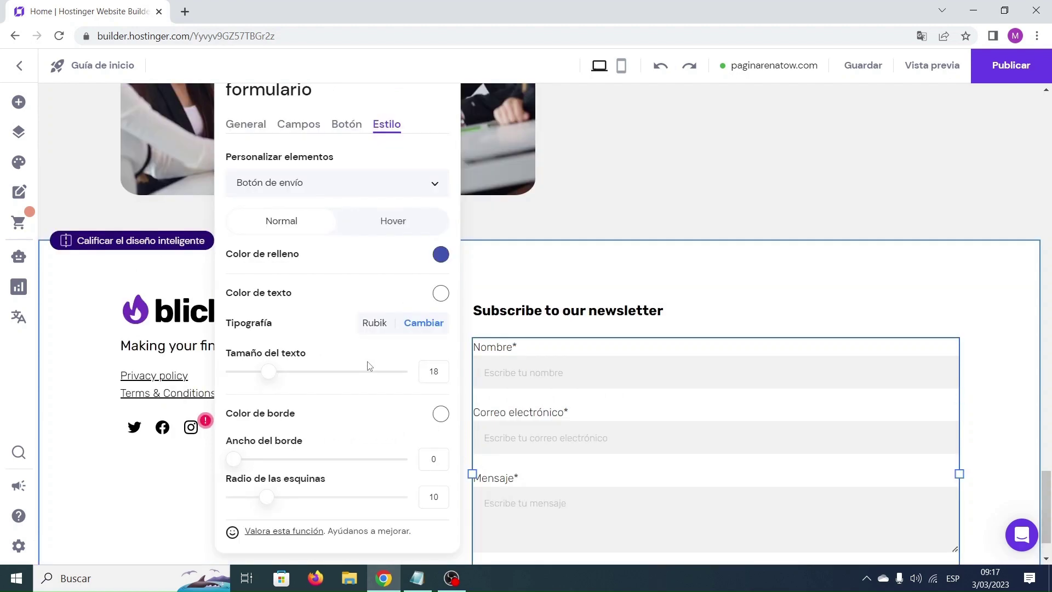
pyautogui.click(395, 222)
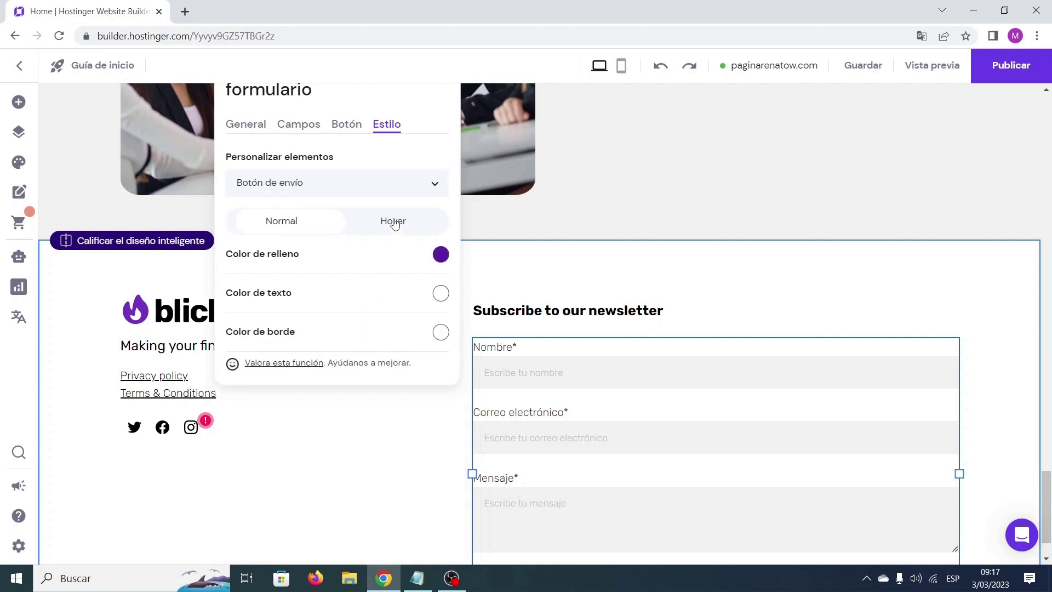
pyautogui.click(441, 256)
pyautogui.click(471, 281)
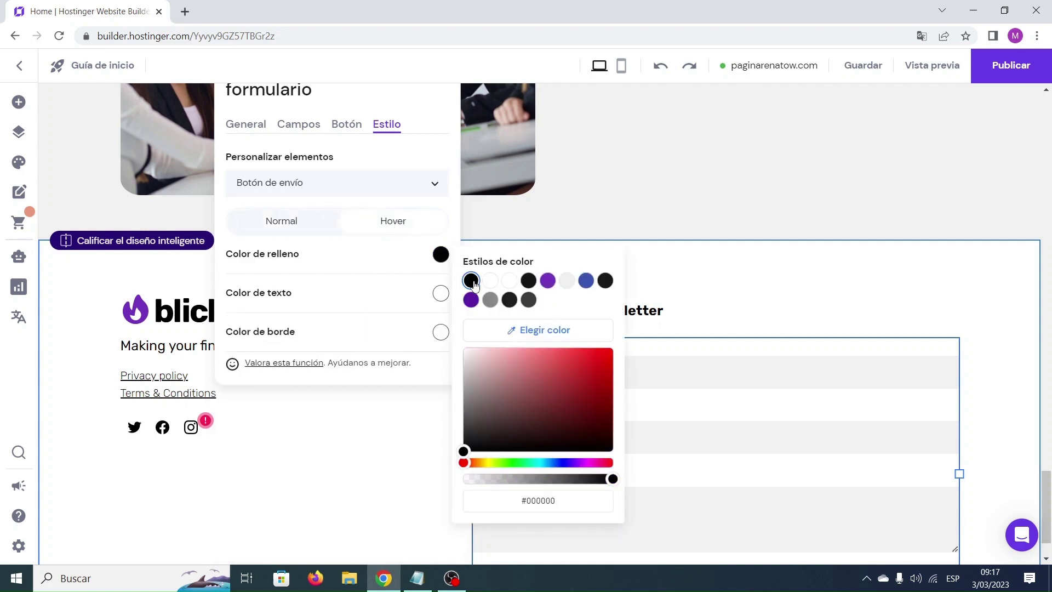
pyautogui.click(385, 269)
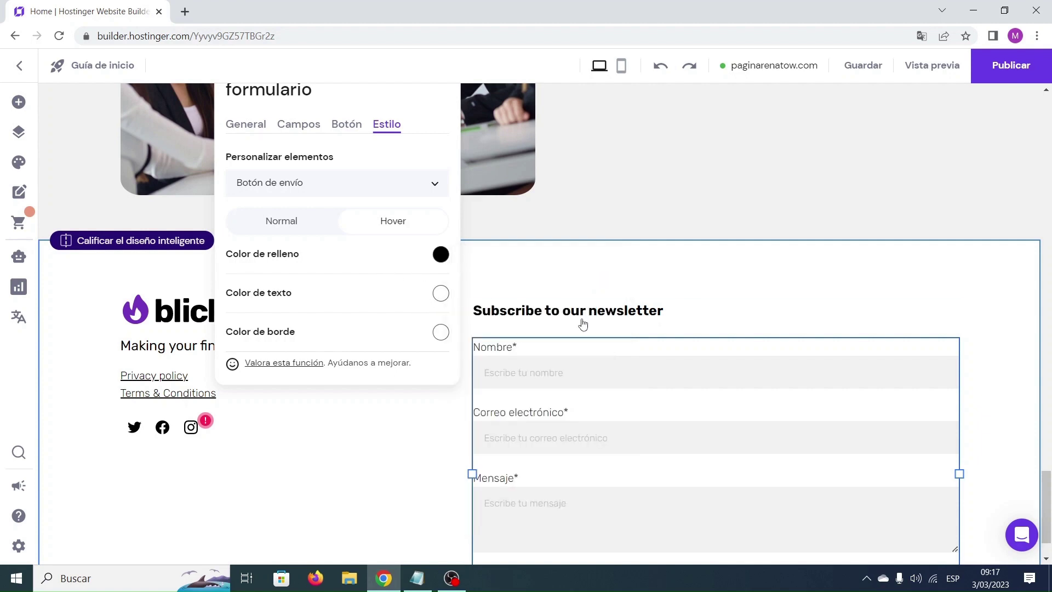
pyautogui.scroll(-1, 583, 323)
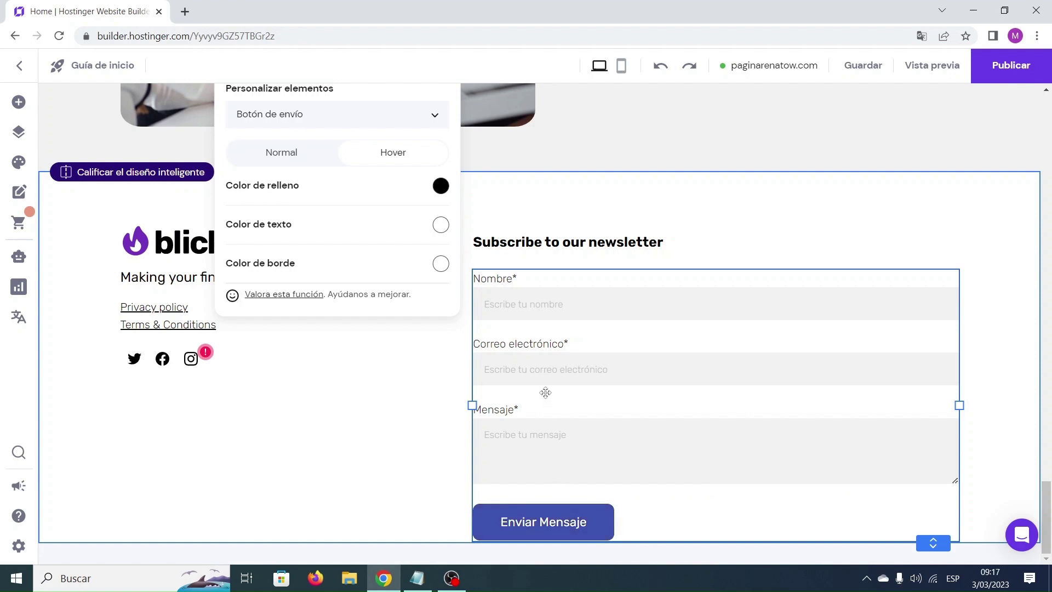
pyautogui.scroll(2, 544, 392)
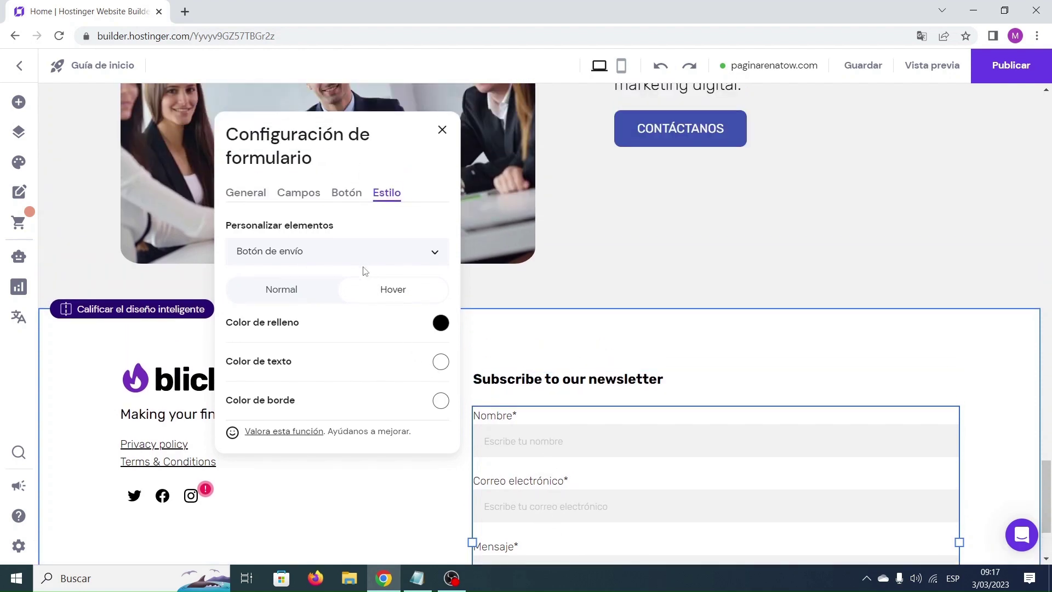
# Step: Set both the label text size and the field text size of the form fields to 18
pyautogui.click(304, 197)
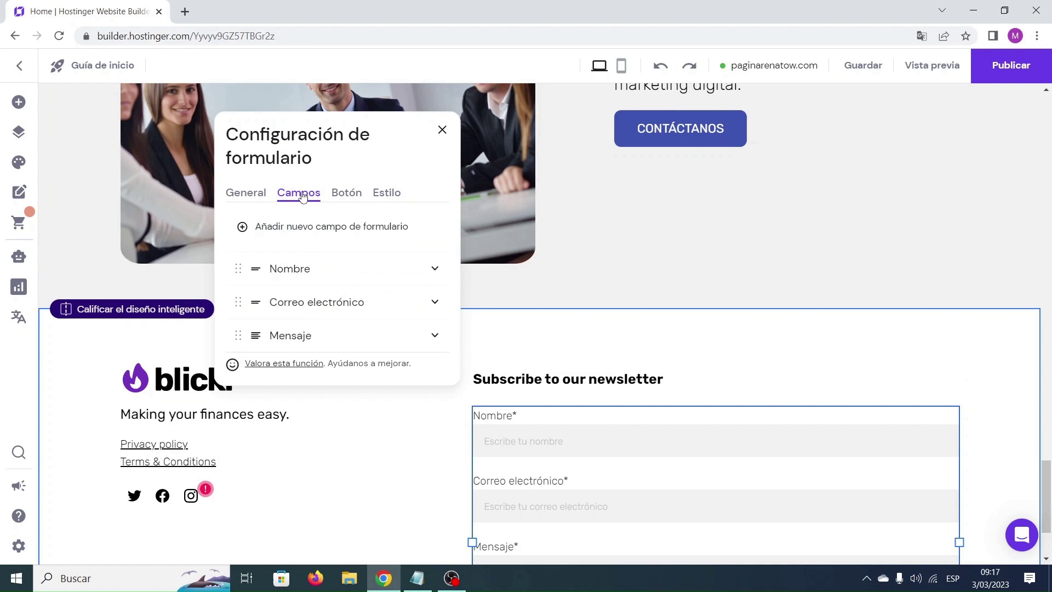
pyautogui.click(391, 196)
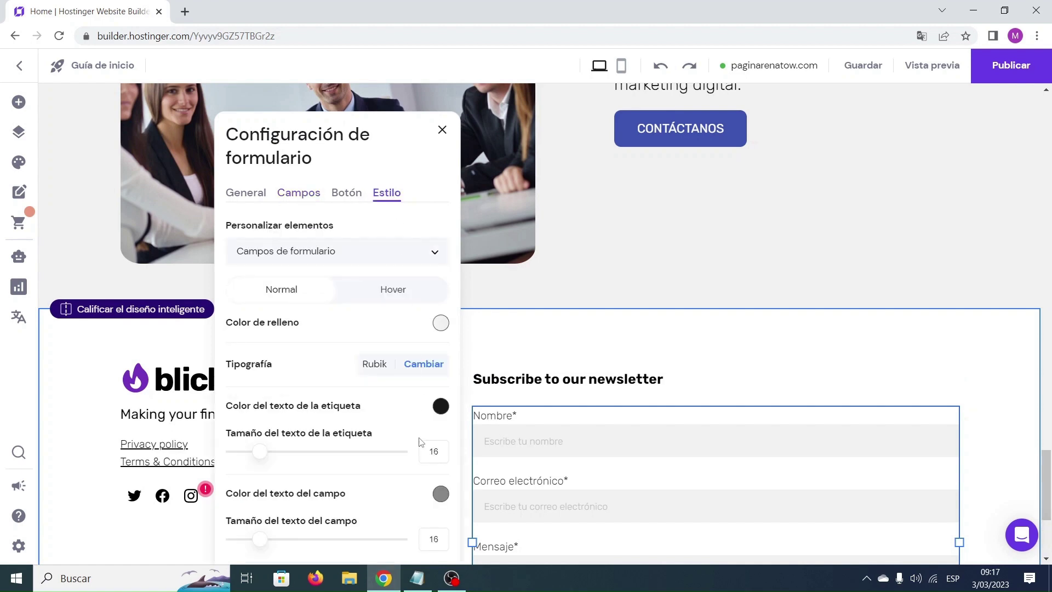
pyautogui.scroll(-2, 512, 446)
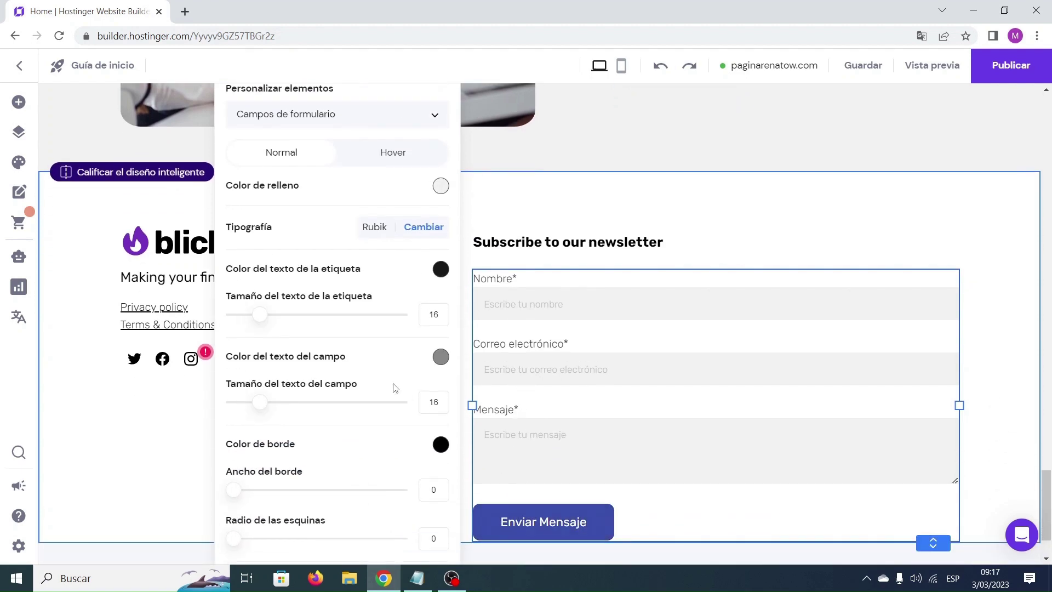
pyautogui.scroll(2, 370, 344)
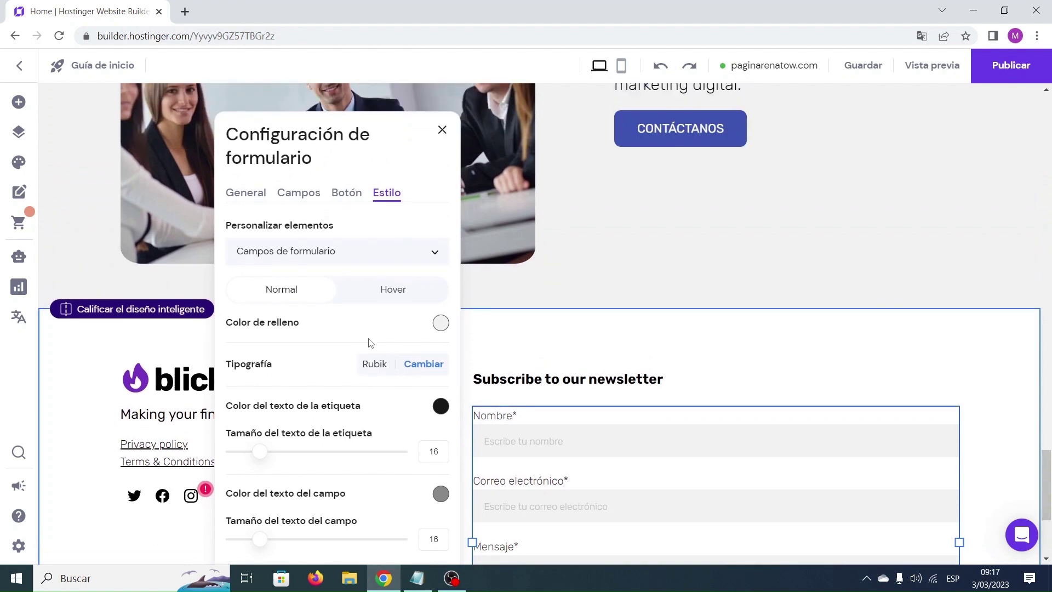
pyautogui.scroll(-1, 316, 300)
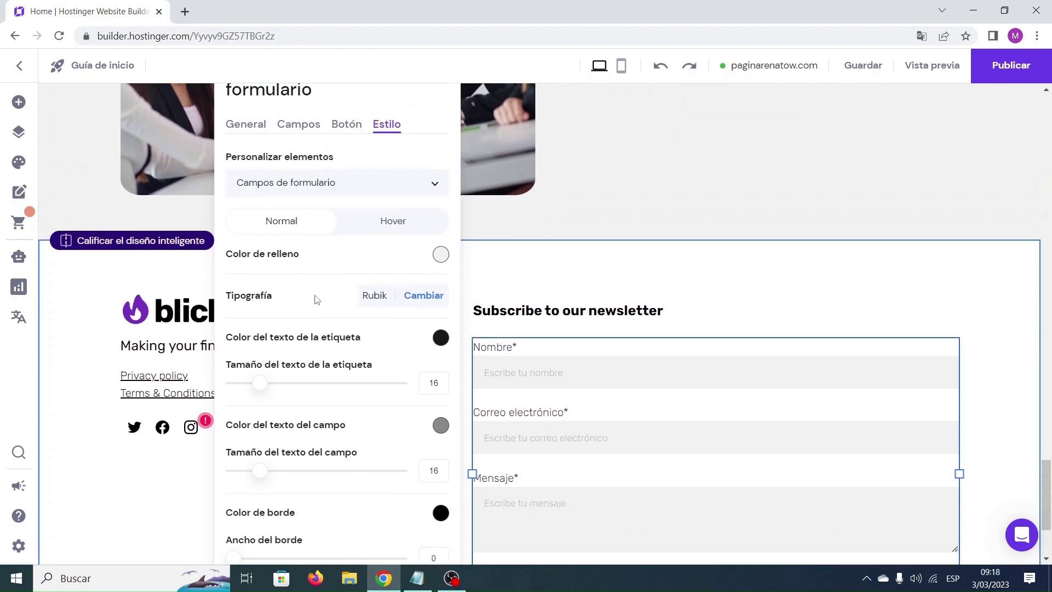
pyautogui.scroll(-1, 316, 299)
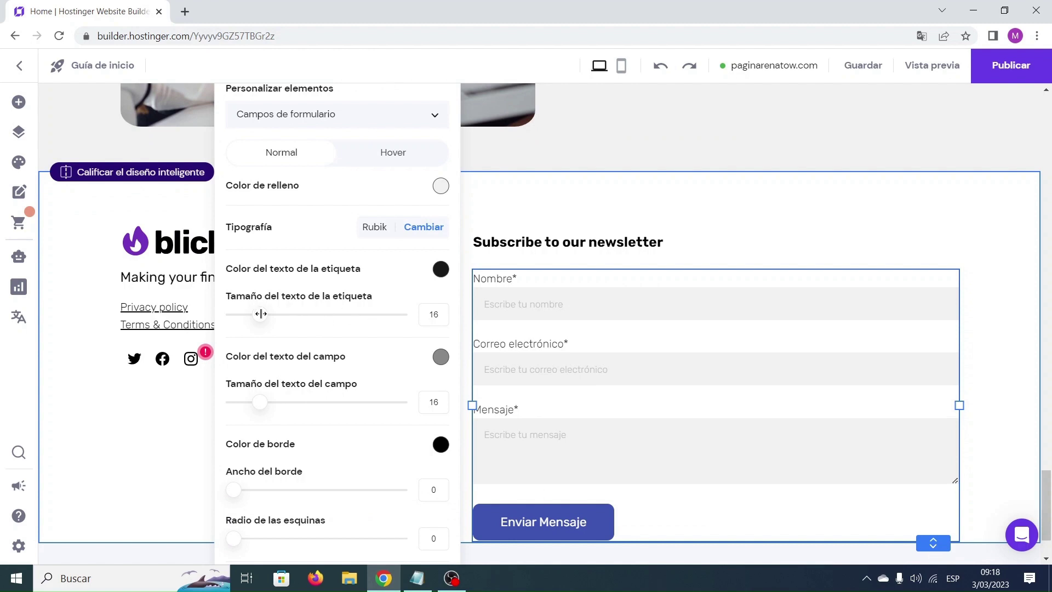
pyautogui.moveTo(261, 314); pyautogui.dragTo(267, 315)
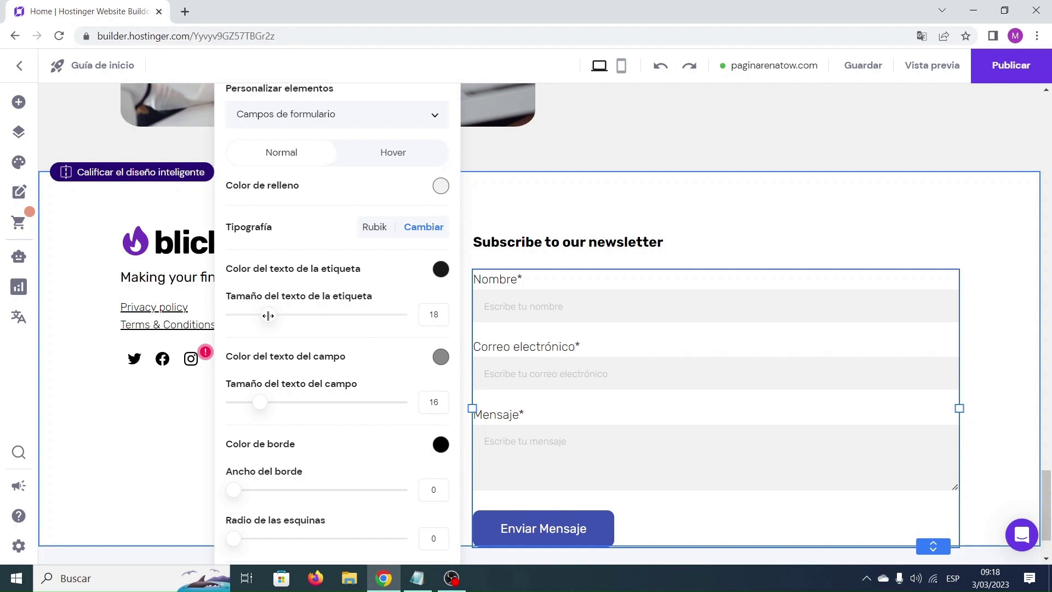
pyautogui.moveTo(259, 405); pyautogui.dragTo(268, 406)
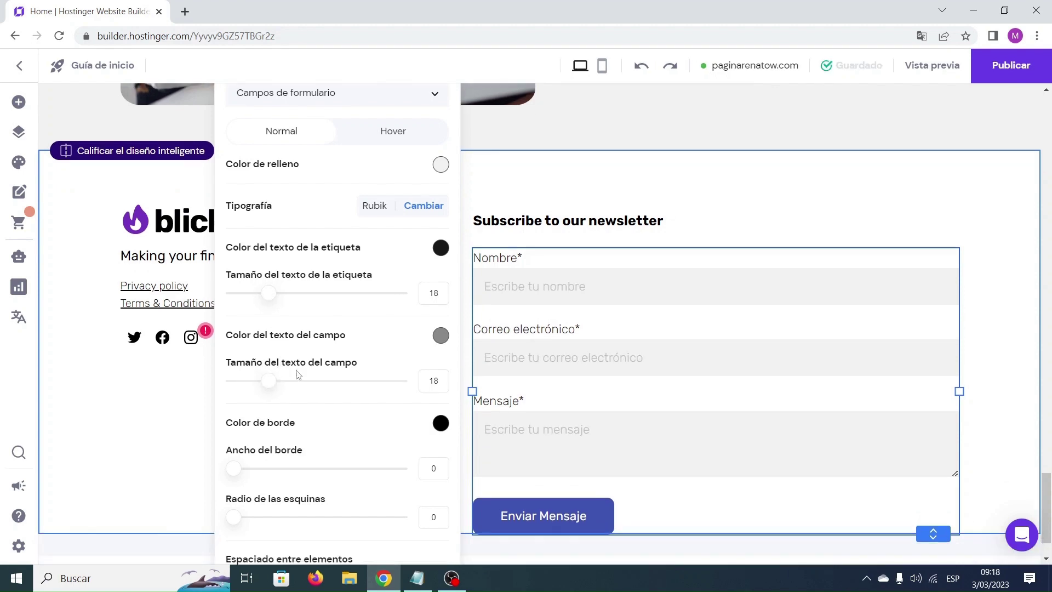
pyautogui.scroll(2, 385, 335)
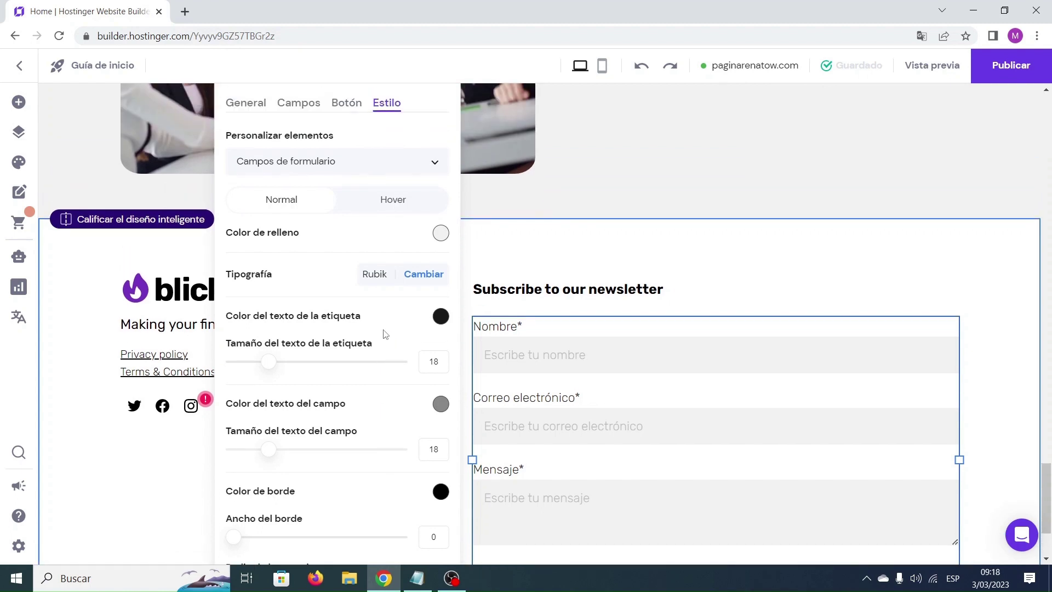
# Step: Replace the footer heading "Subscribe to our newsletter" with "CONTÁCTANOS" and set its text size to 32
pyautogui.scroll(2, 385, 335)
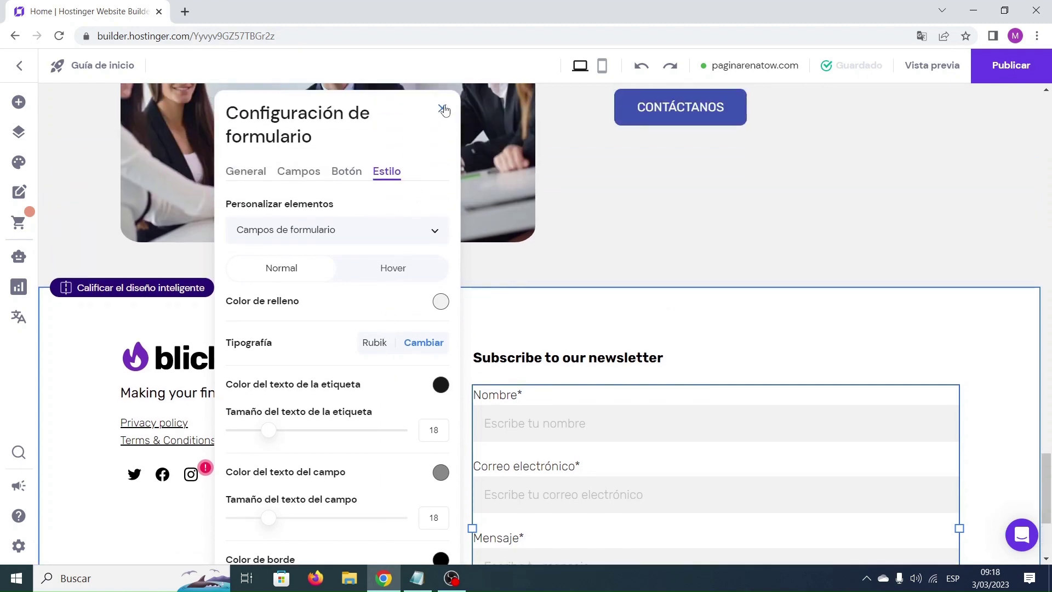
pyautogui.click(442, 108)
pyautogui.scroll(-2, 616, 224)
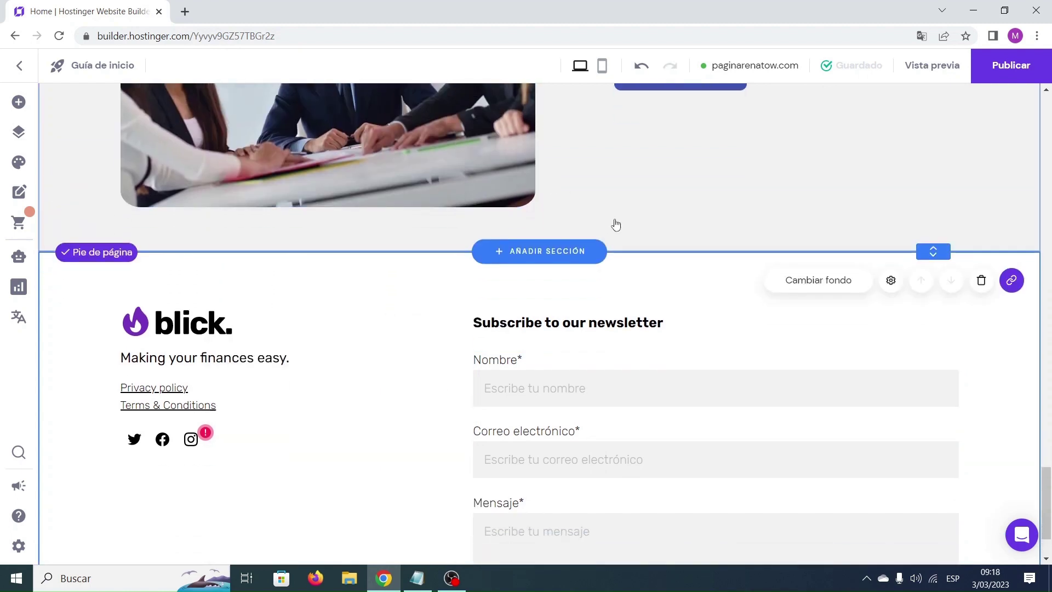
pyautogui.click(624, 287)
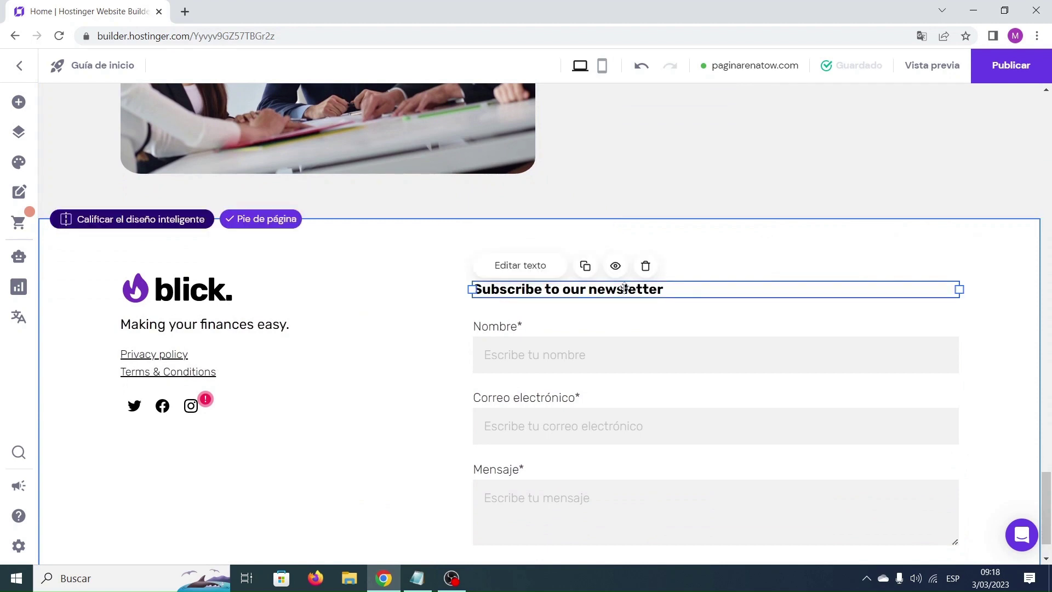
pyautogui.click(539, 272)
pyautogui.moveTo(664, 289); pyautogui.dragTo(470, 289)
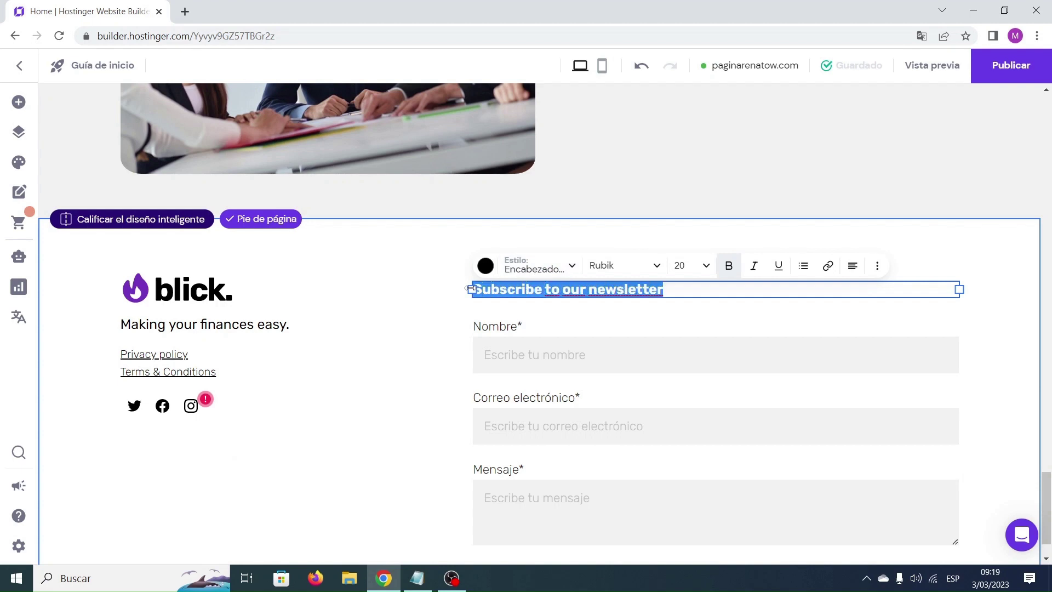
pyautogui.write('CONTÁCTANOS')
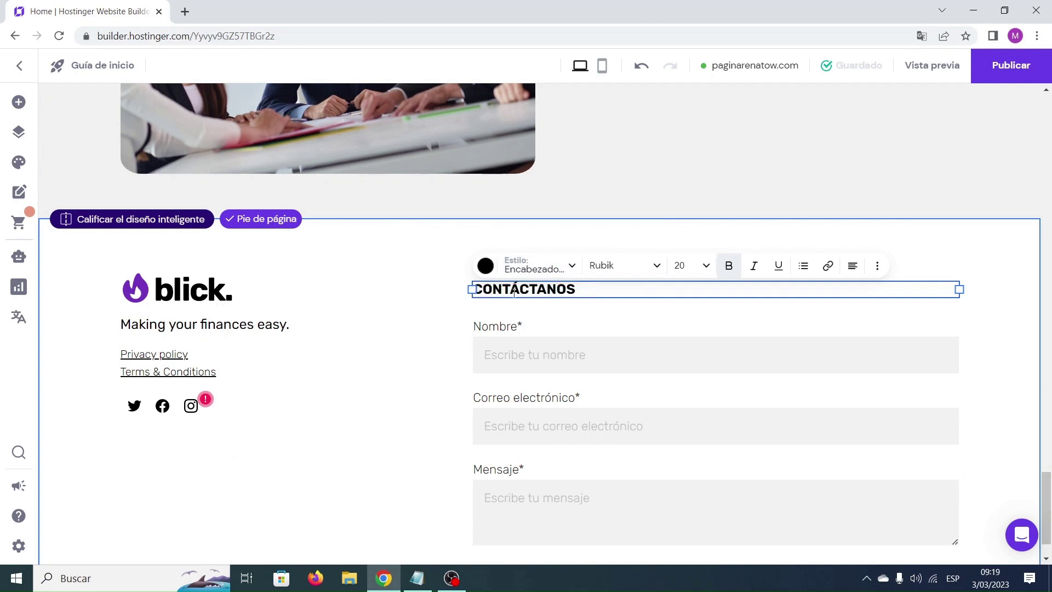
pyautogui.click(706, 269)
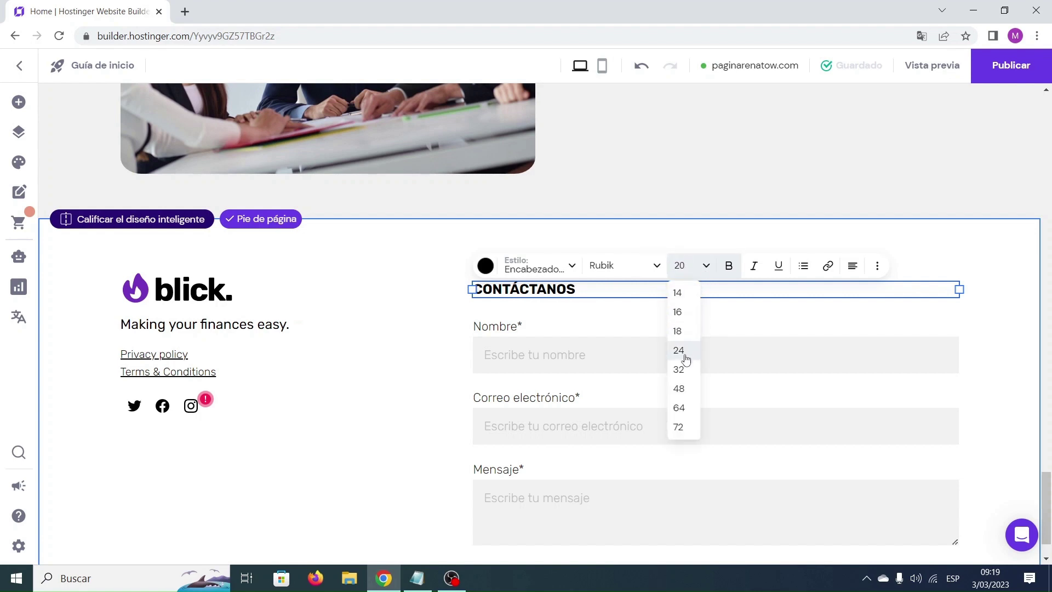
pyautogui.click(679, 370)
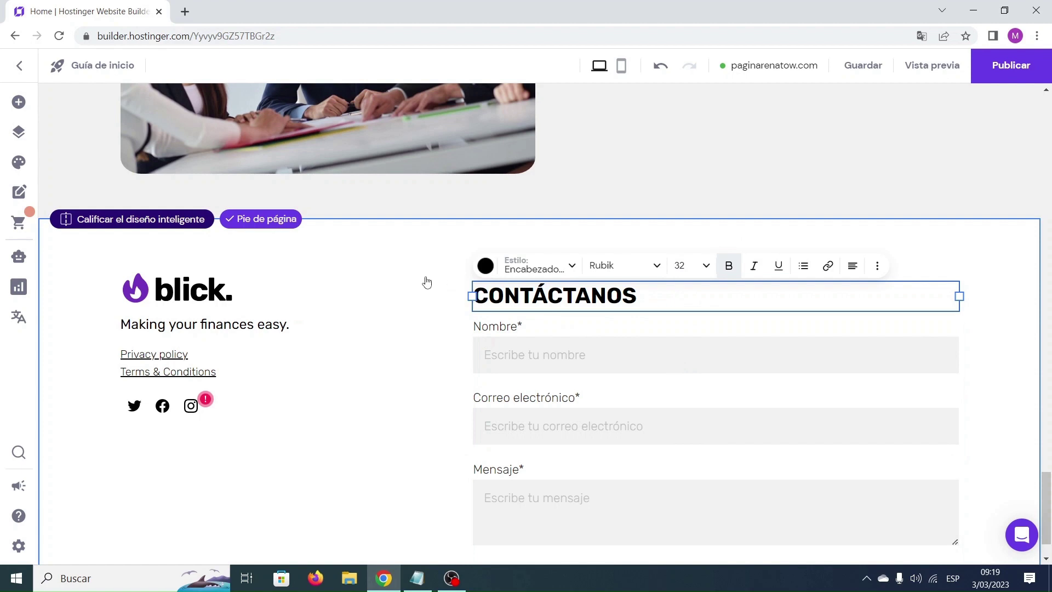
# Step: Replace the blick. logo image in the footer with logomakr-1ncnsn from the media library
pyautogui.click(216, 286)
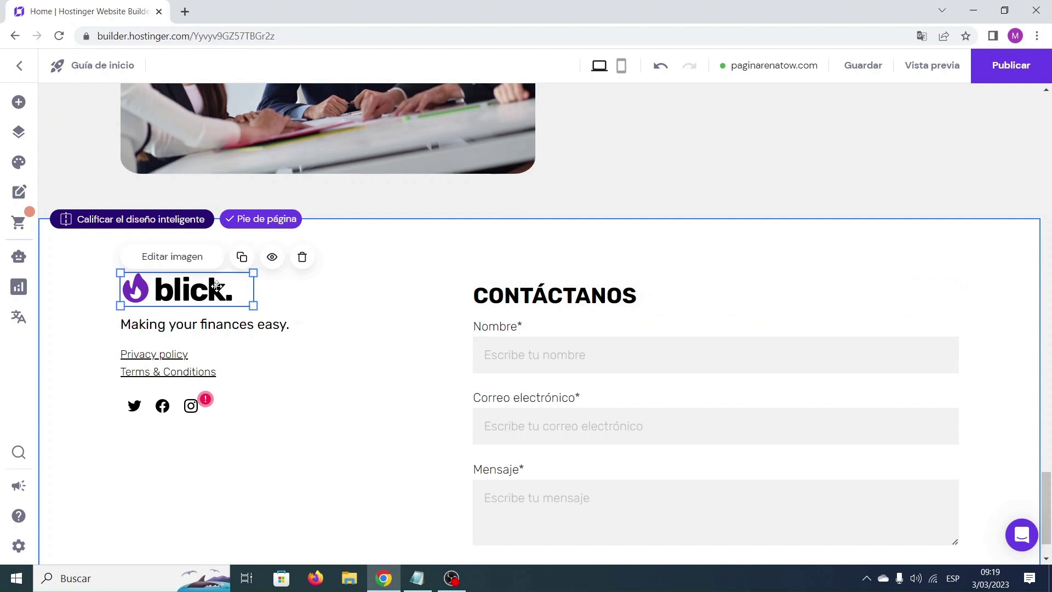
pyautogui.click(187, 257)
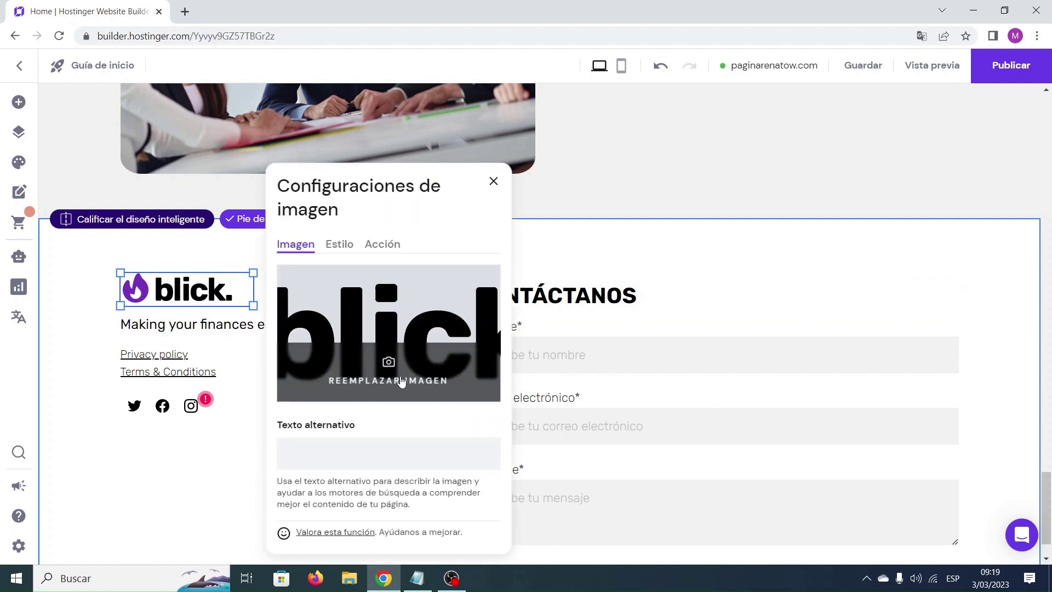
pyautogui.click(400, 380)
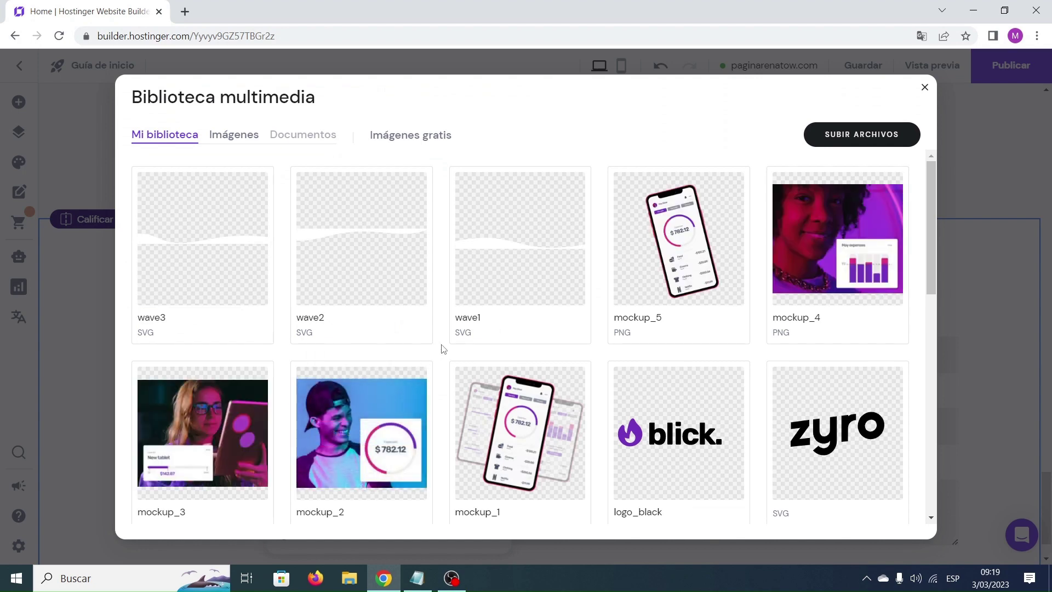
pyautogui.scroll(-10, 444, 349)
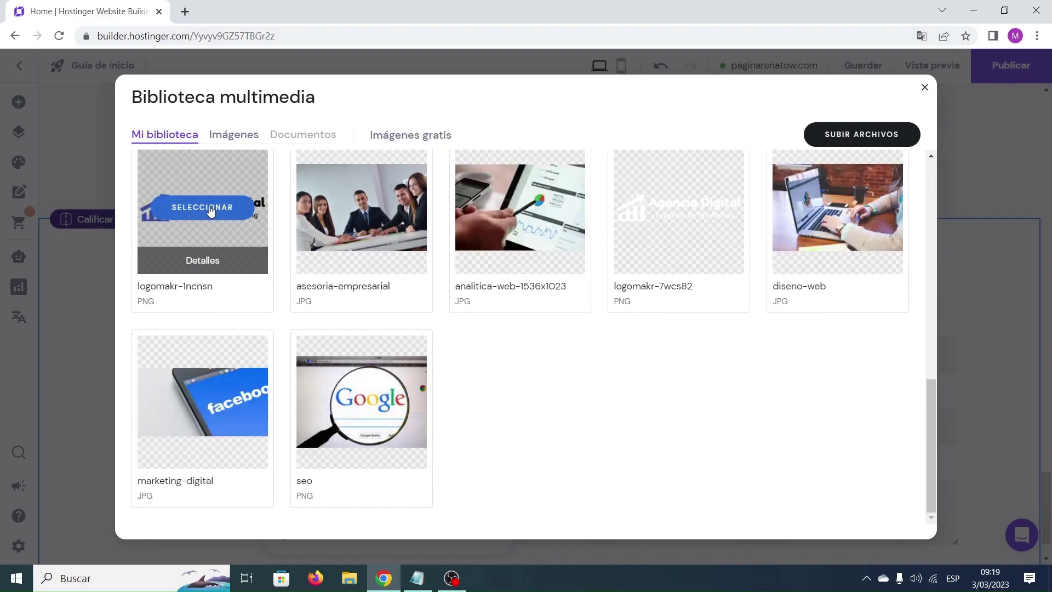
pyautogui.click(211, 208)
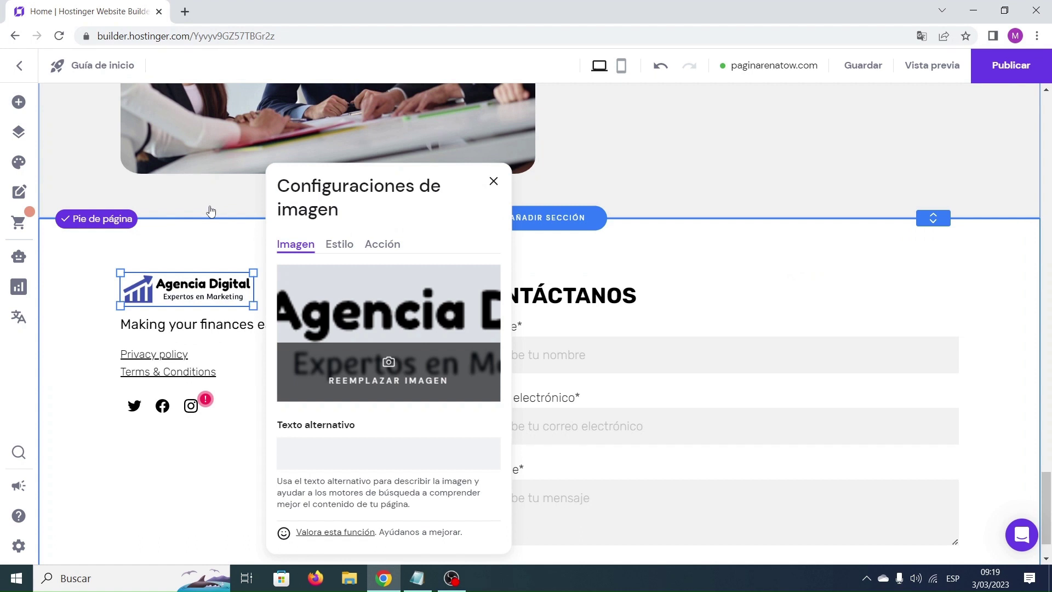
# Step: Set the footer logo's alternative text to "Logotipo - Agencia Digital" and enlarge the logo
pyautogui.click(353, 448)
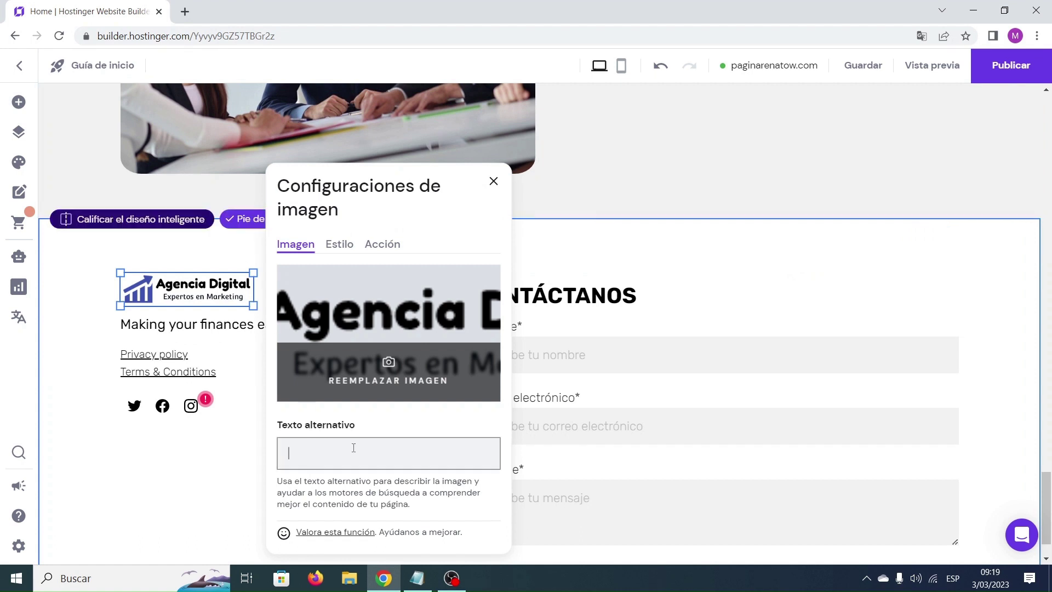
pyautogui.write('Logotipo - Agencia Digital')
pyautogui.click(494, 180)
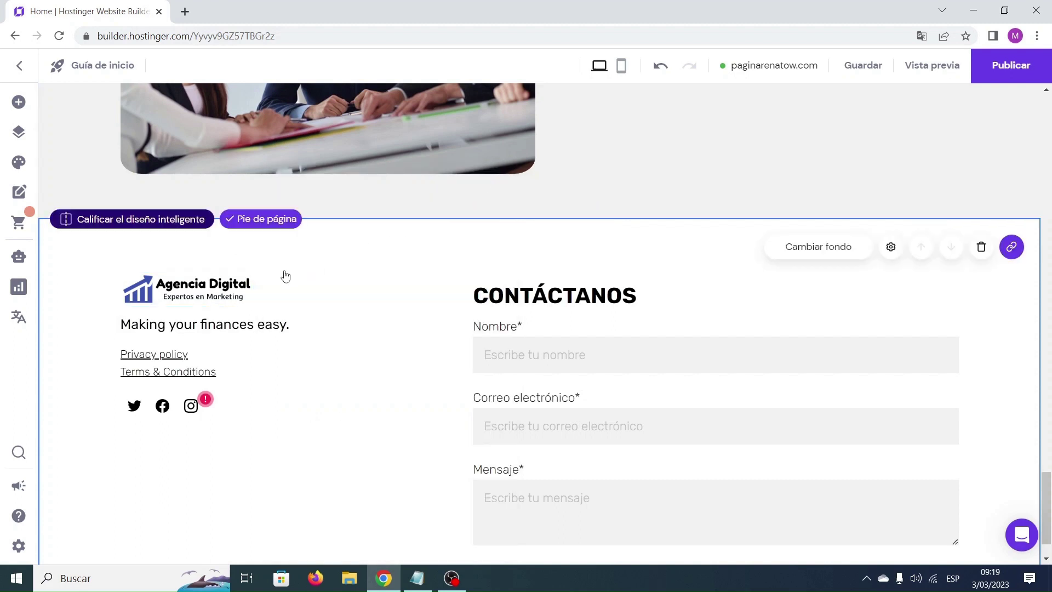
pyautogui.click(248, 294)
pyautogui.moveTo(252, 297); pyautogui.dragTo(320, 316)
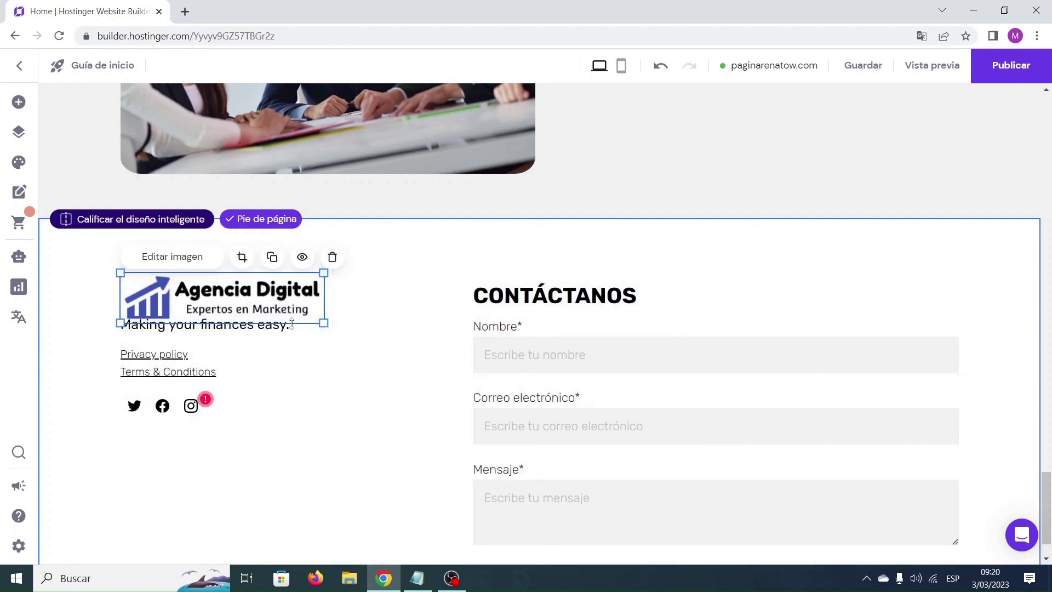
# Step: Delete the tagline and policy links text block and move the social icons up directly beneath the footer logo
pyautogui.click(268, 327)
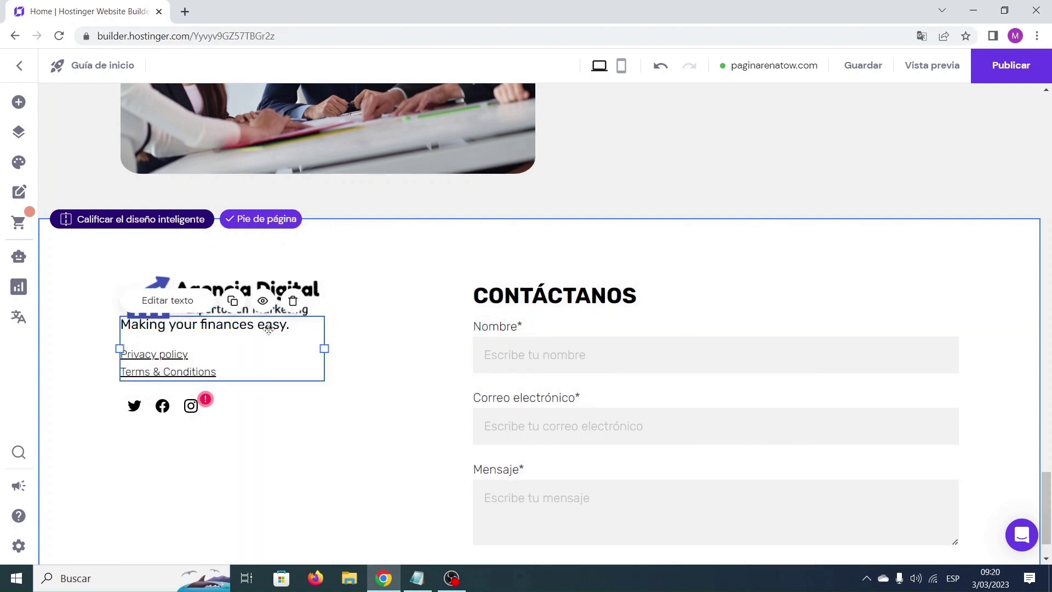
pyautogui.click(294, 303)
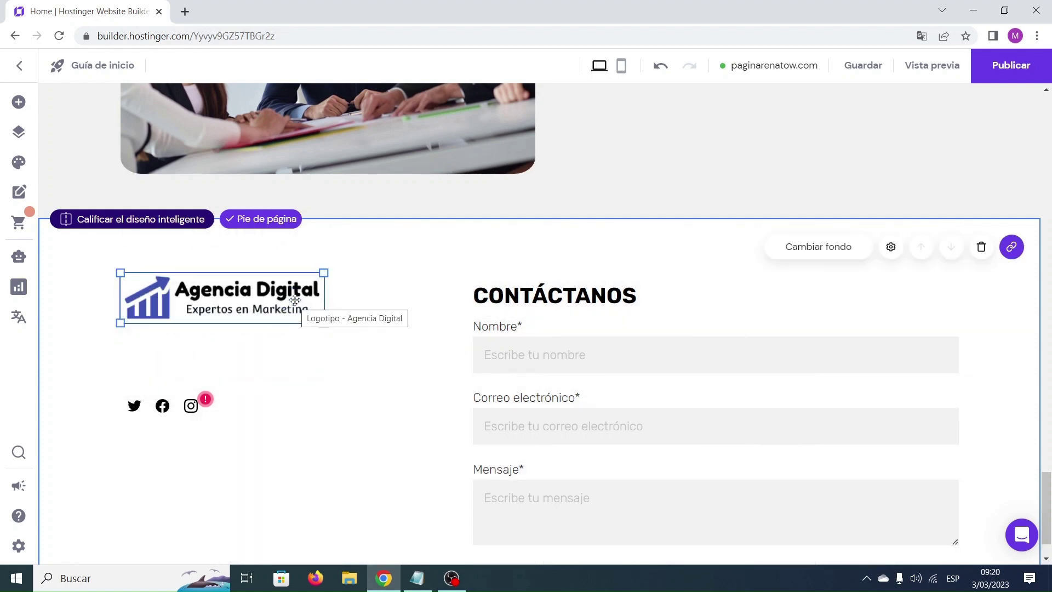
pyautogui.click(167, 406)
pyautogui.moveTo(171, 406); pyautogui.dragTo(181, 351)
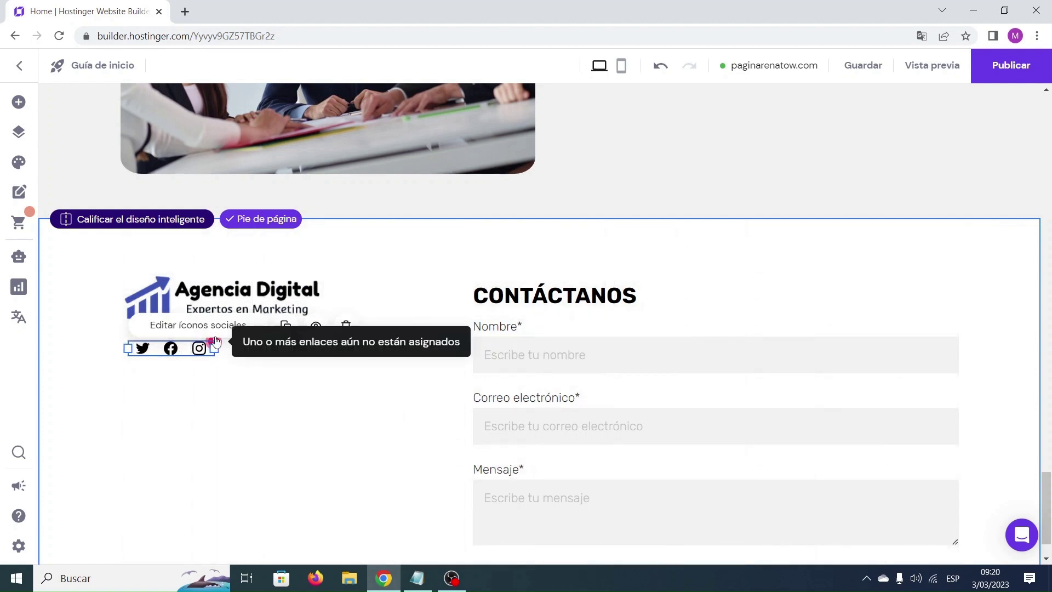
pyautogui.click(210, 326)
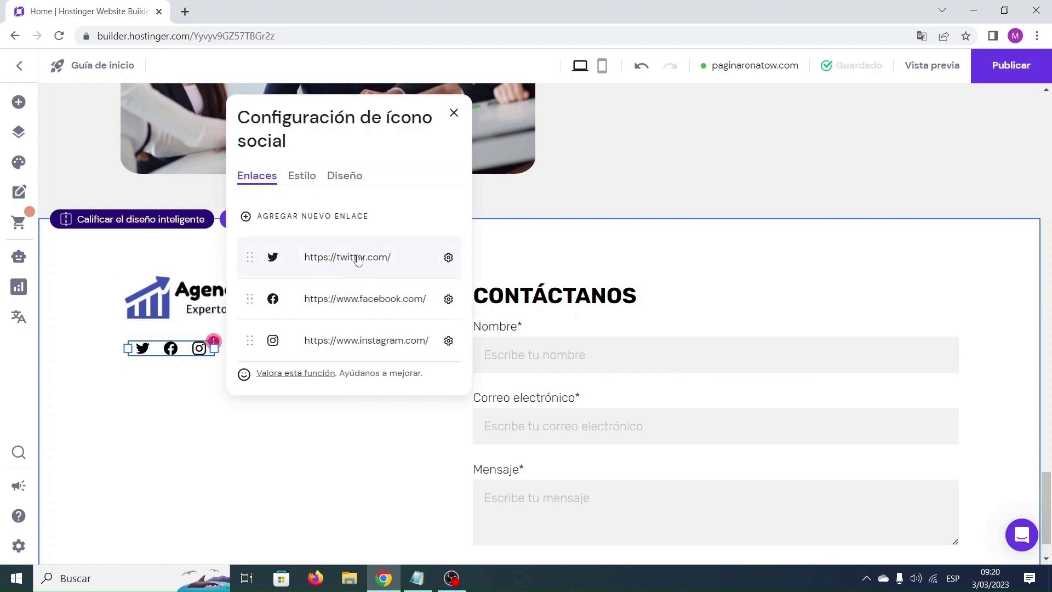
pyautogui.click(448, 258)
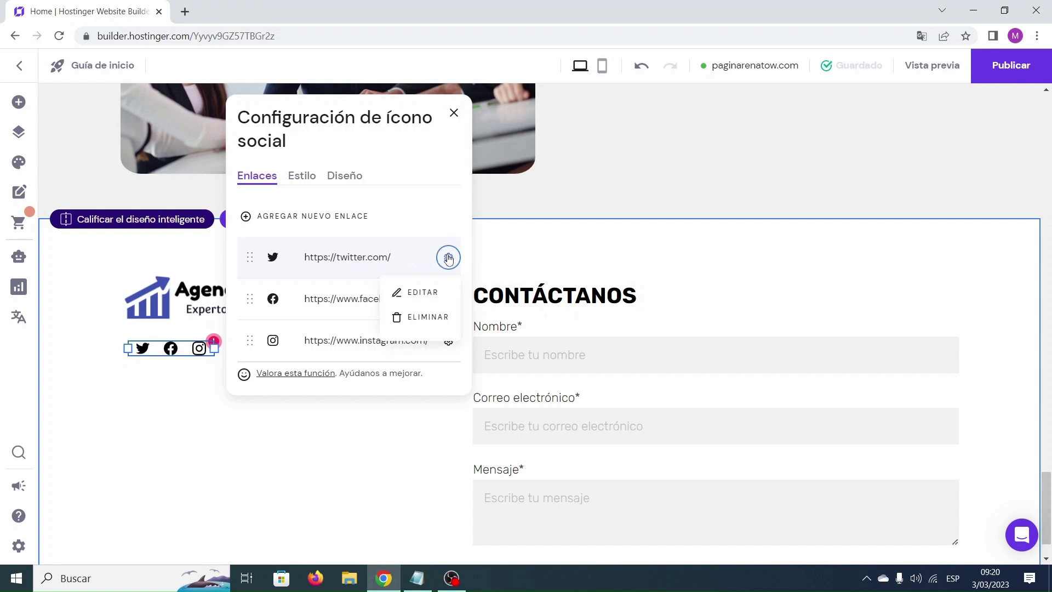
pyautogui.click(436, 291)
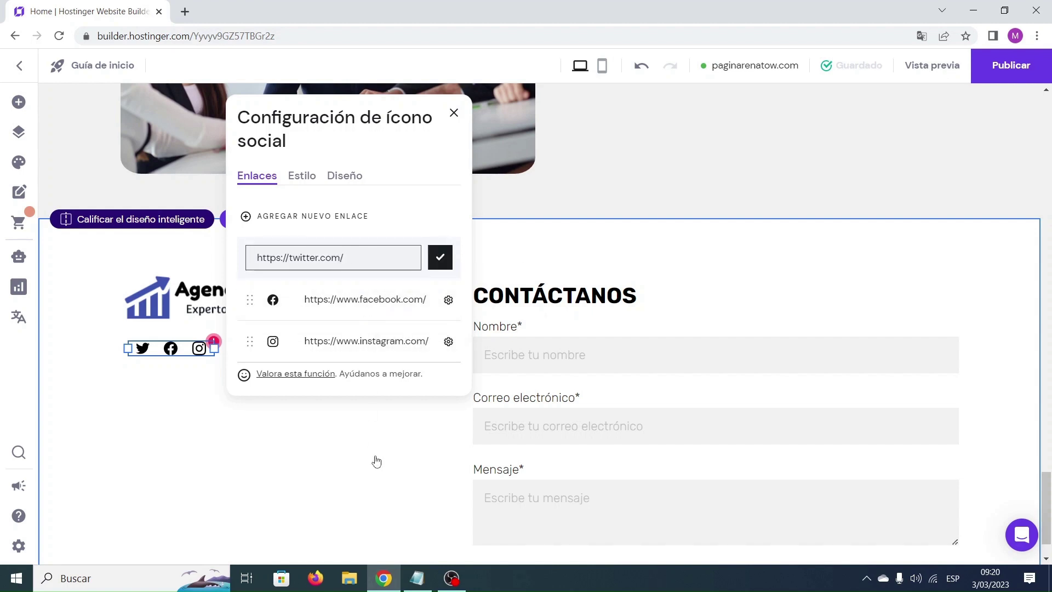
pyautogui.click(417, 578)
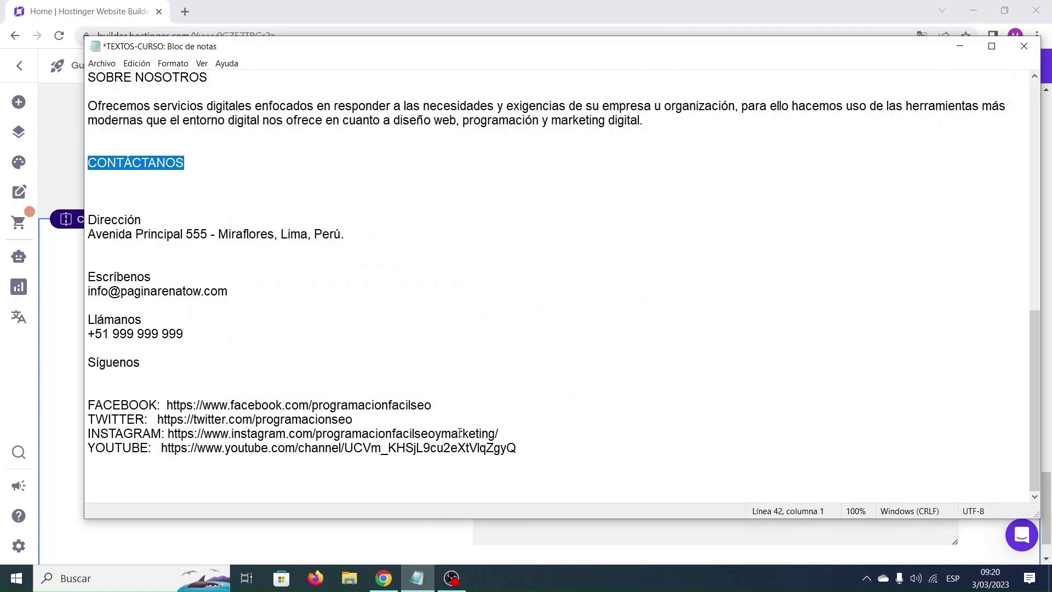
pyautogui.moveTo(355, 419); pyautogui.dragTo(159, 419)
pyautogui.hotkey('ctrl', 'c')
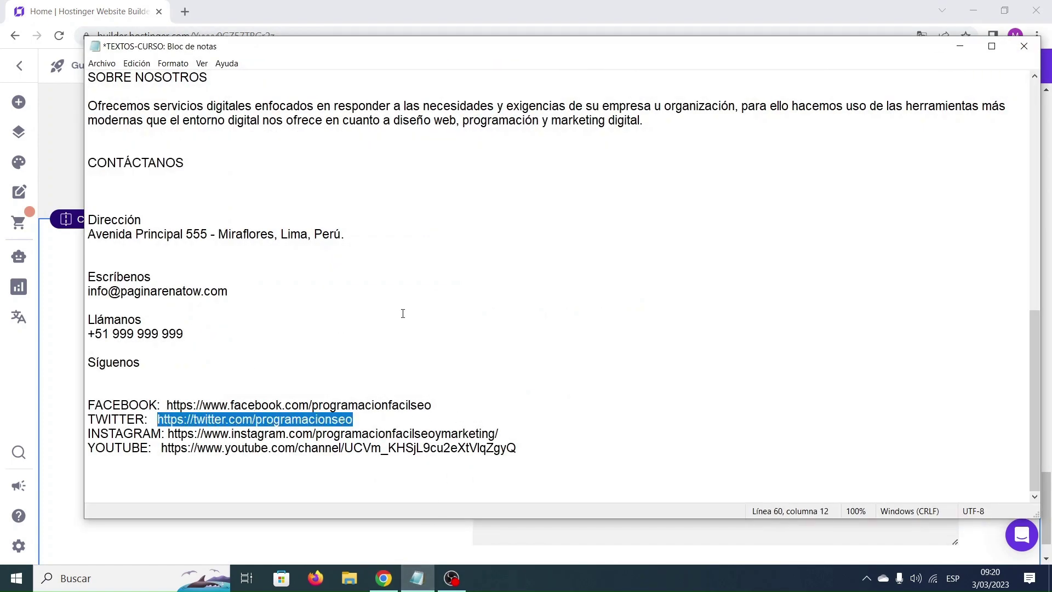
pyautogui.click(960, 46)
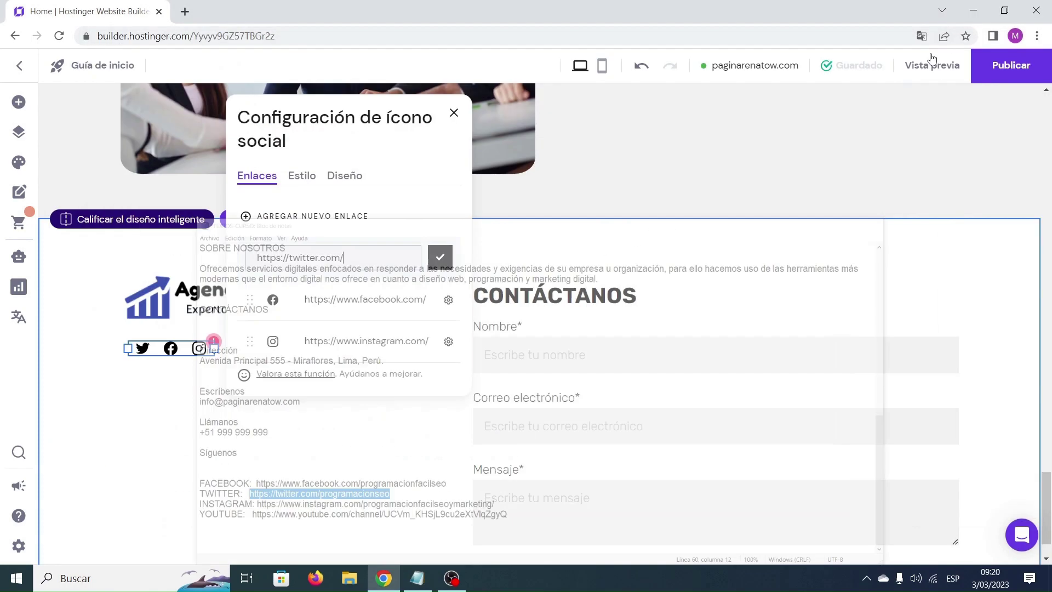
pyautogui.hotkey('ctrl', 'a')
pyautogui.hotkey('ctrl', 'v')
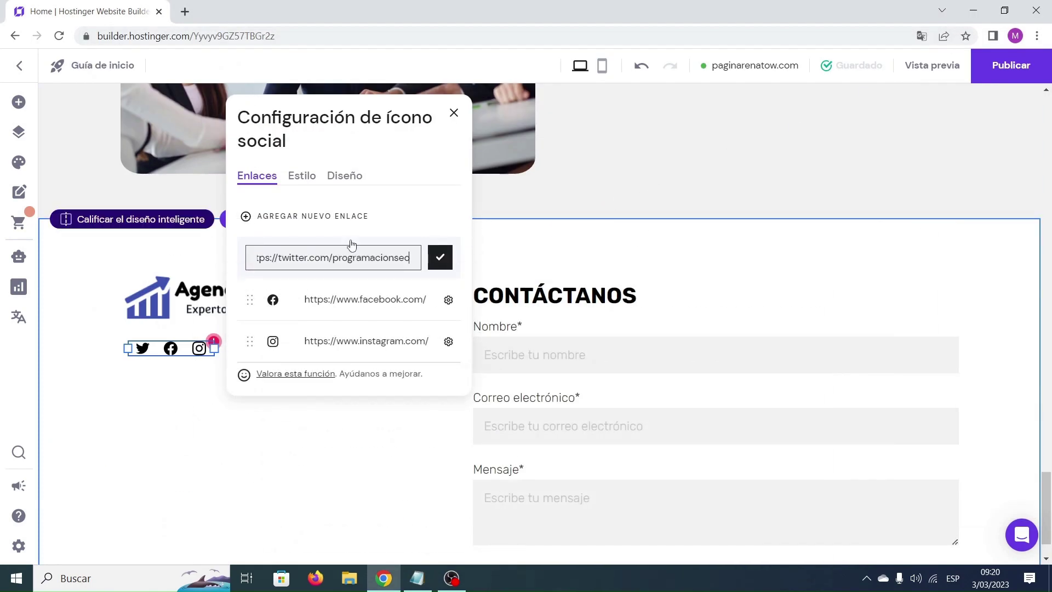
pyautogui.click(440, 257)
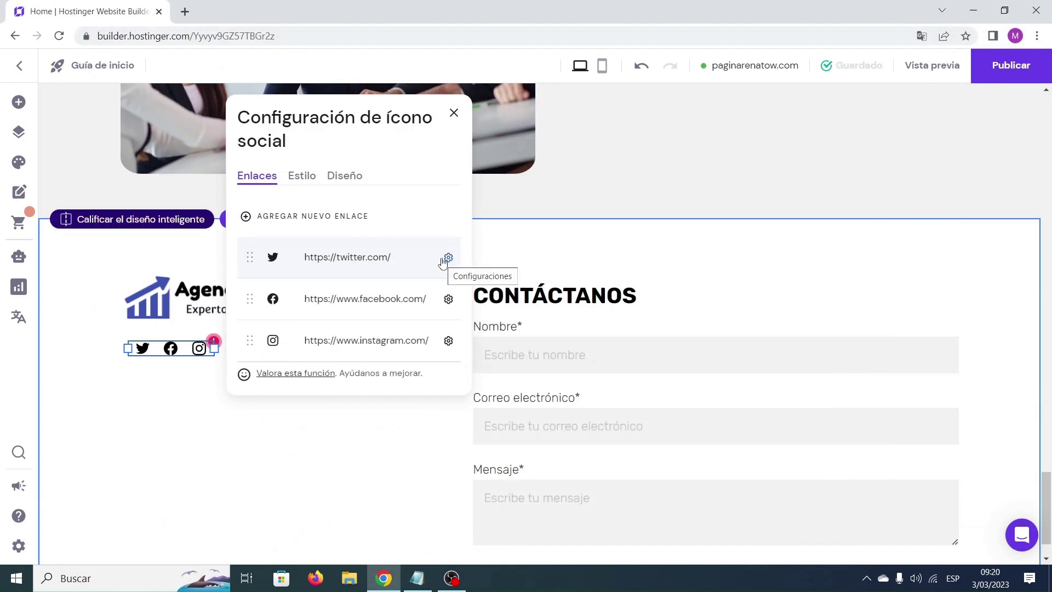
pyautogui.click(448, 298)
pyautogui.click(427, 337)
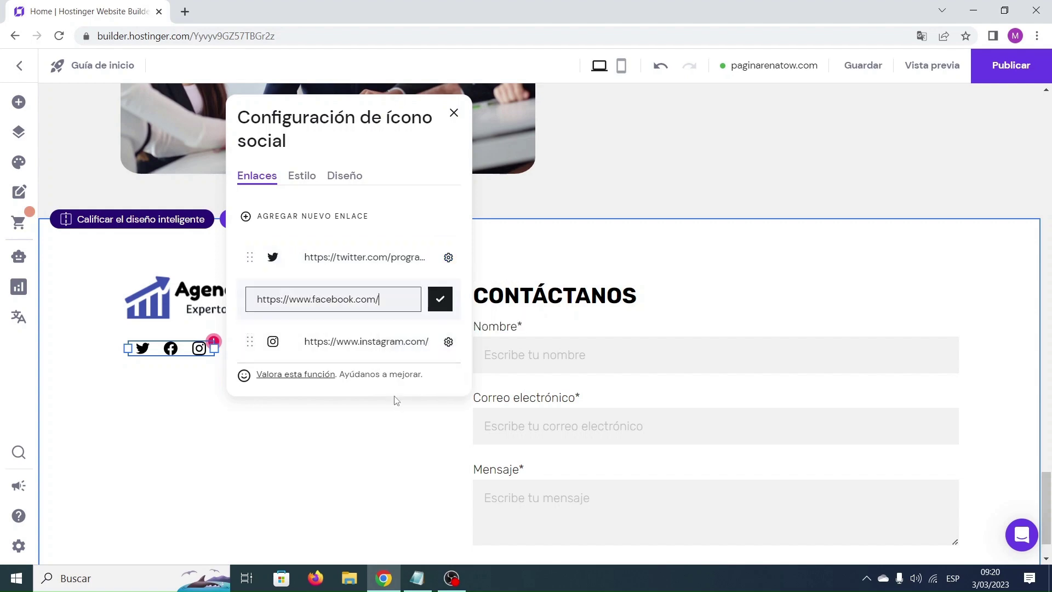
pyautogui.click(417, 582)
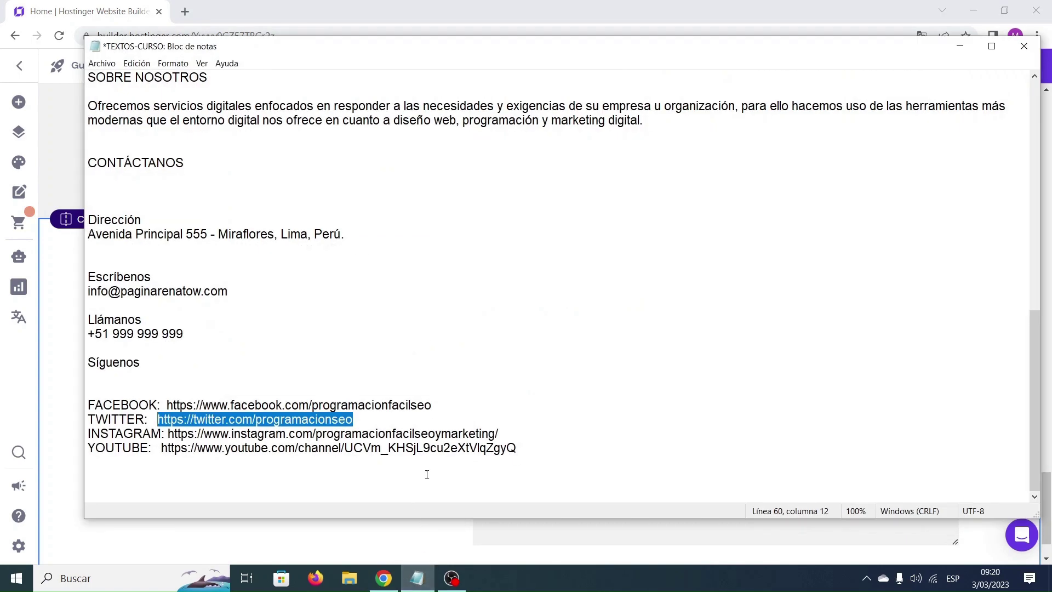
pyautogui.moveTo(433, 406); pyautogui.dragTo(168, 402)
pyautogui.hotkey('ctrl', 'c')
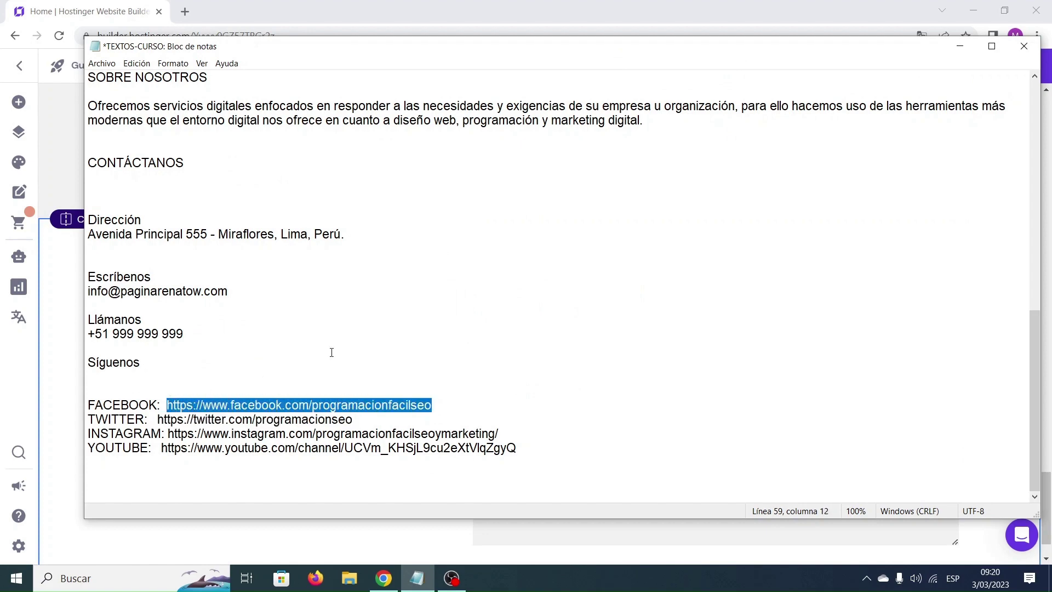
pyautogui.click(960, 46)
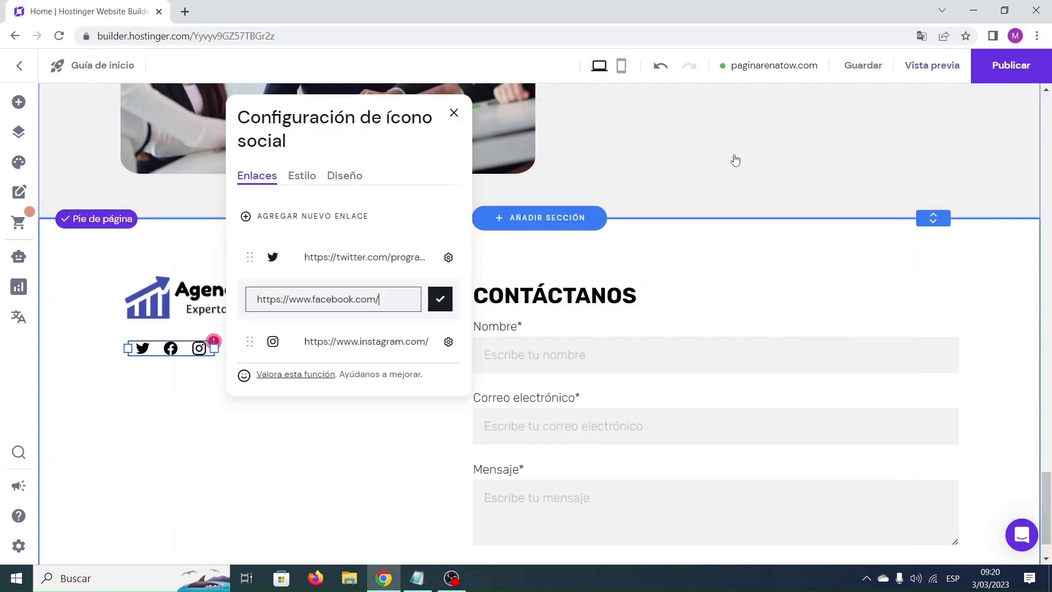
pyautogui.moveTo(382, 300); pyautogui.dragTo(269, 300)
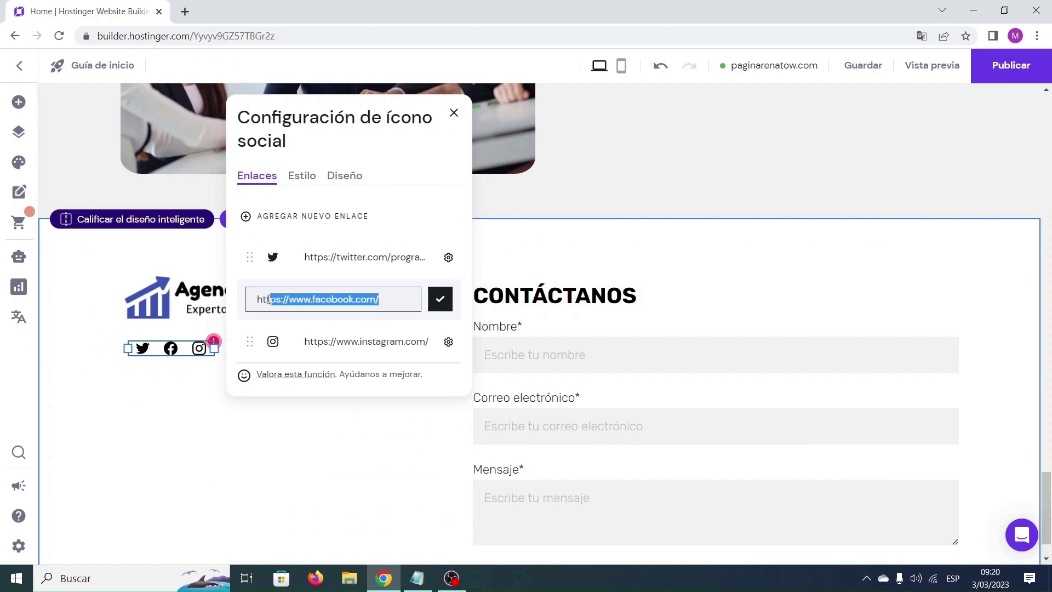
pyautogui.hotkey('ctrl', 'v')
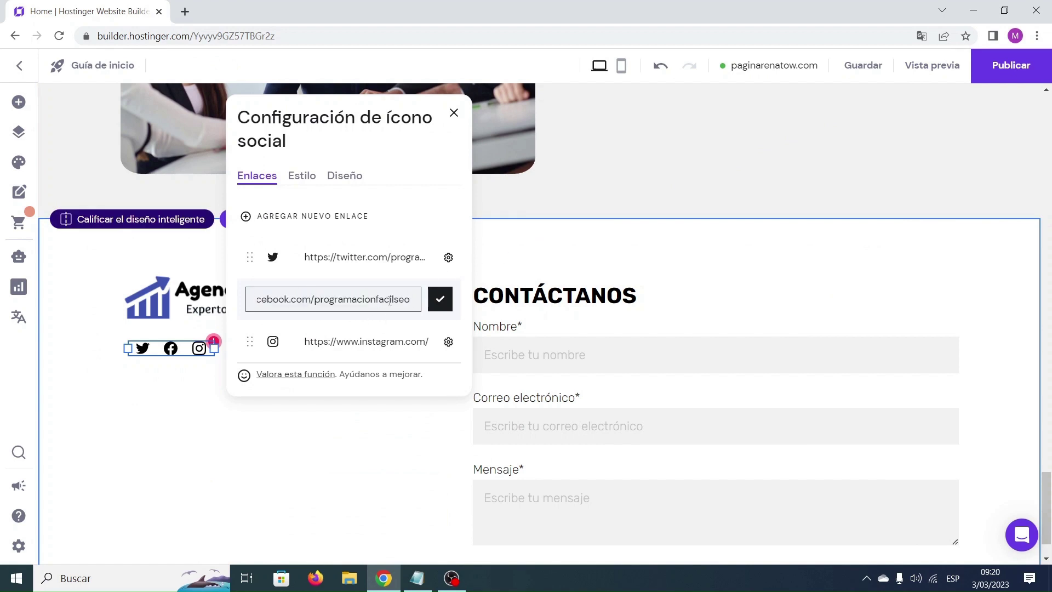
pyautogui.click(440, 299)
pyautogui.click(449, 341)
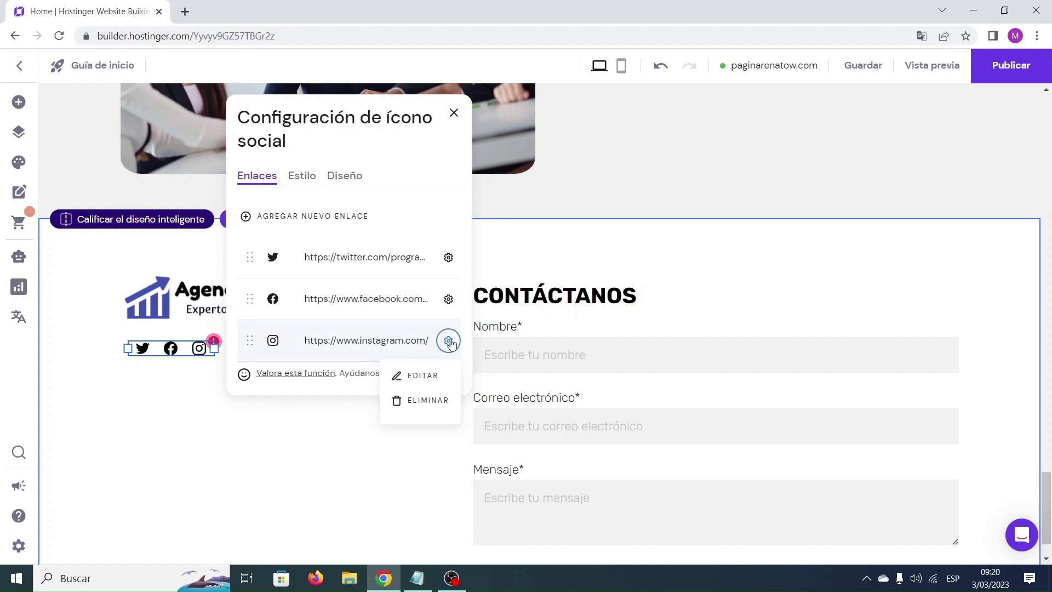
pyautogui.click(437, 375)
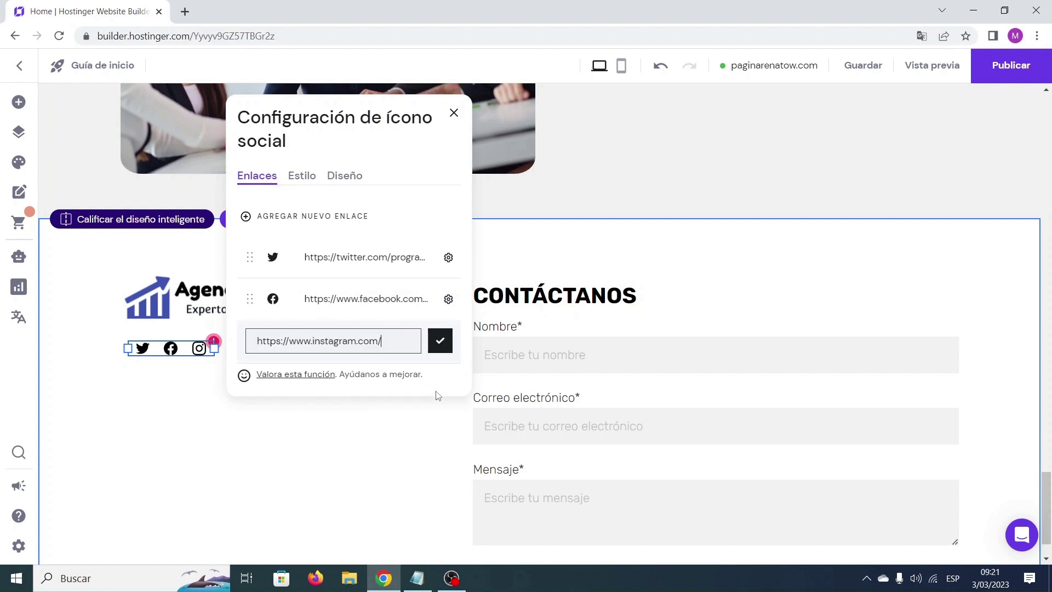
pyautogui.click(423, 570)
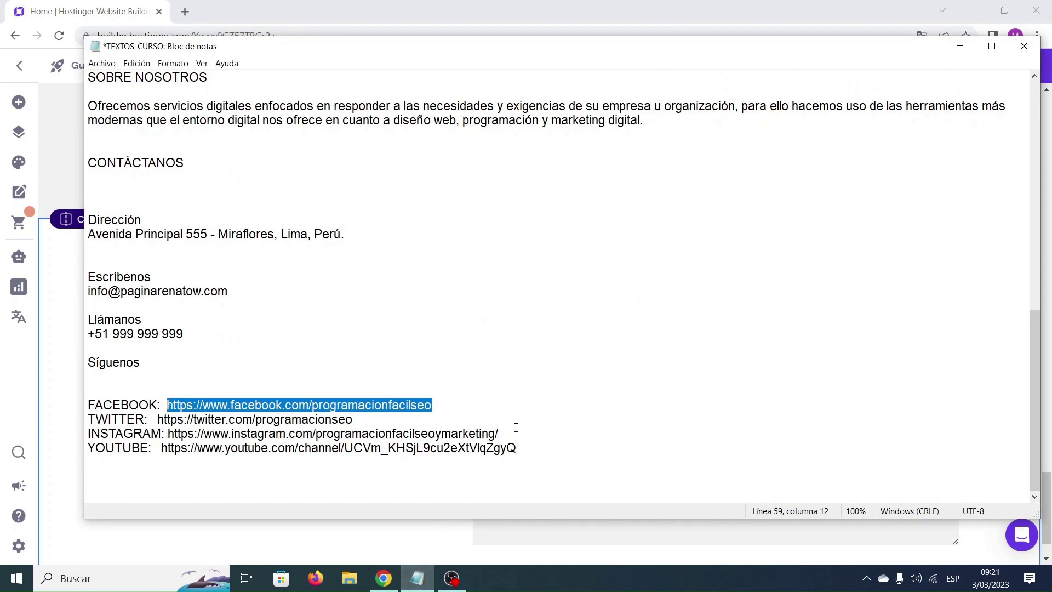
pyautogui.moveTo(514, 431); pyautogui.dragTo(168, 427)
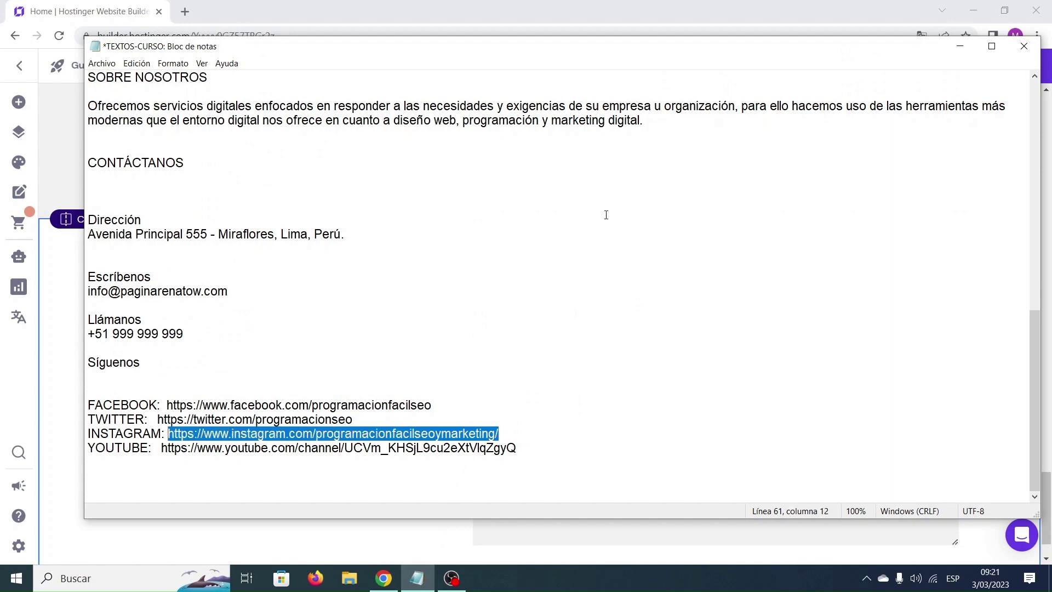
pyautogui.click(960, 46)
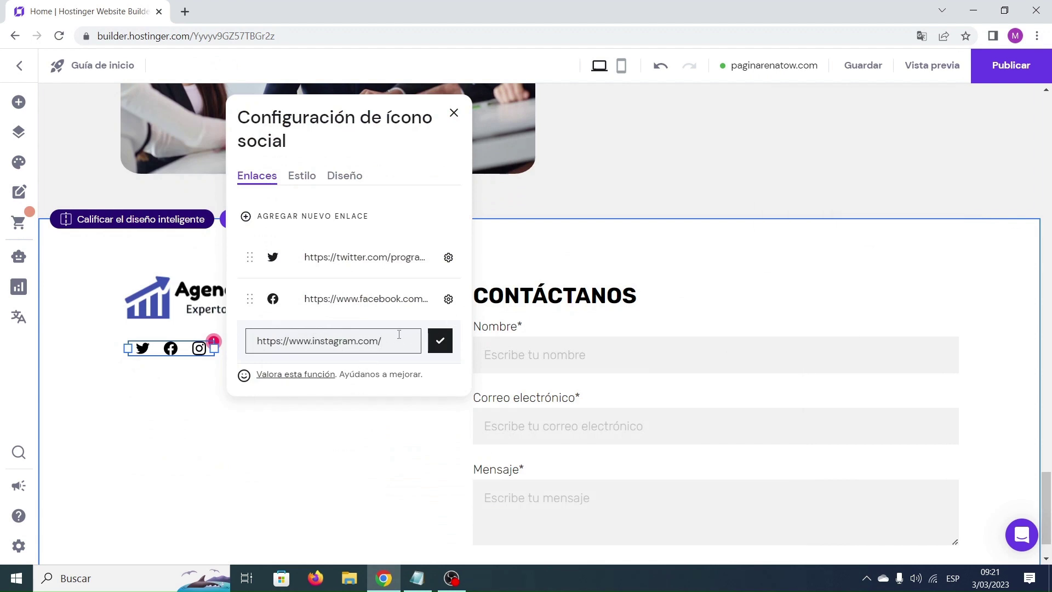
pyautogui.moveTo(399, 334); pyautogui.dragTo(245, 342)
pyautogui.hotkey('ctrl', 'v')
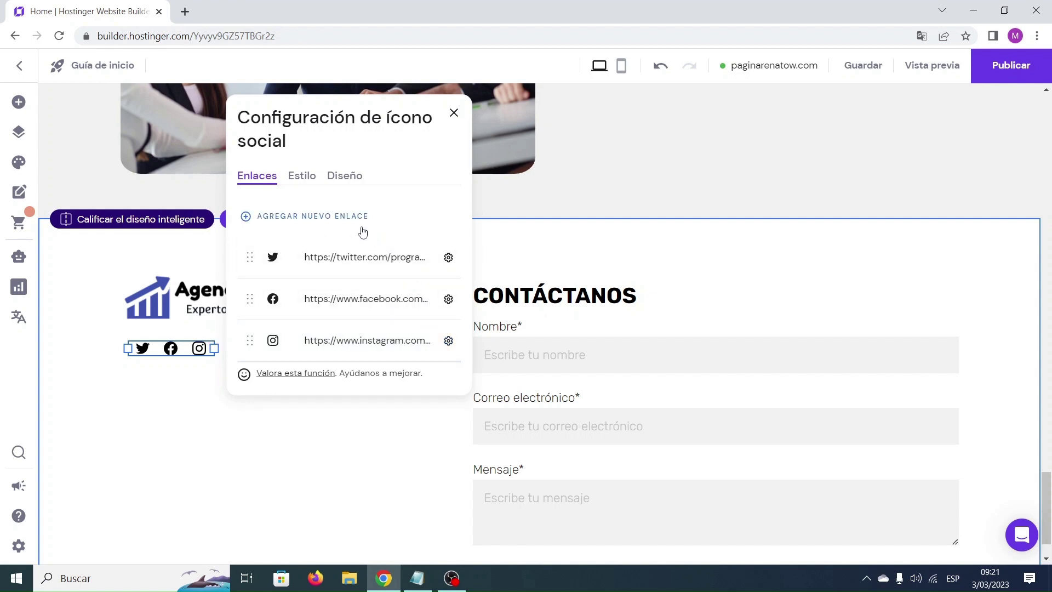
pyautogui.click(347, 216)
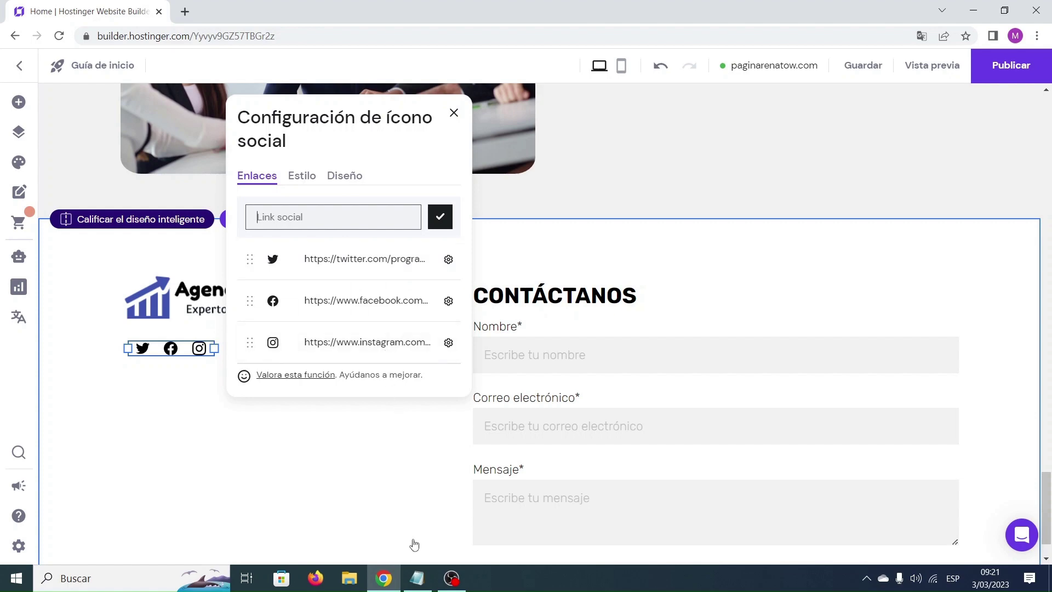
pyautogui.click(418, 579)
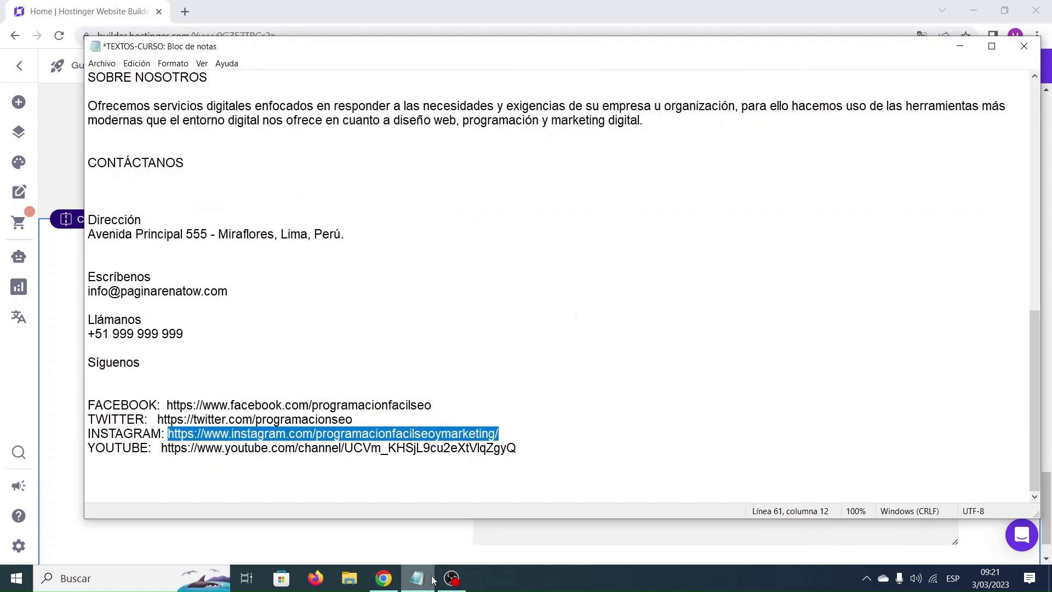
pyautogui.moveTo(516, 449); pyautogui.dragTo(163, 447)
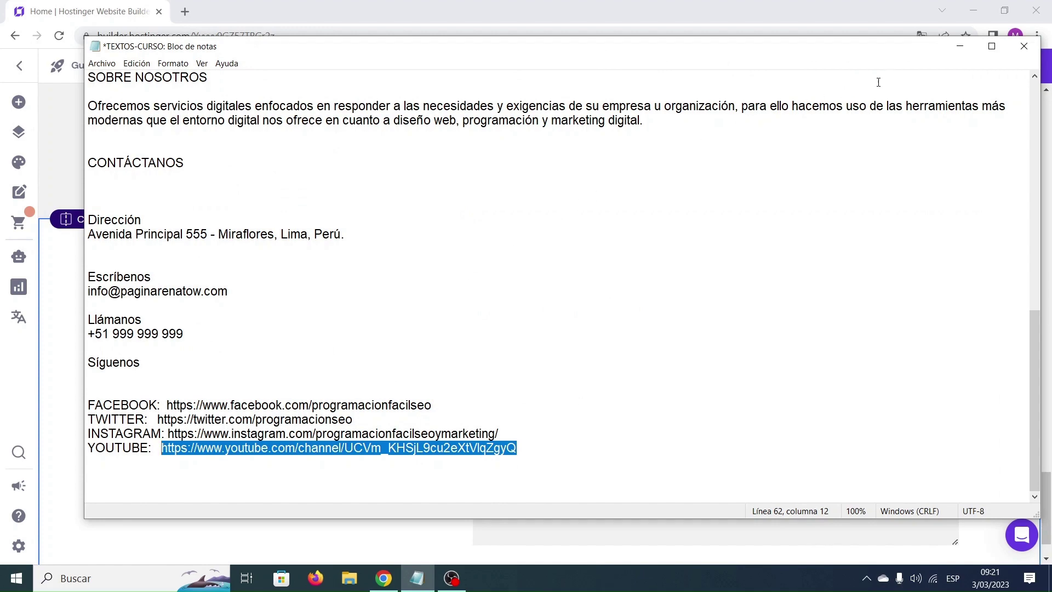
pyautogui.click(960, 46)
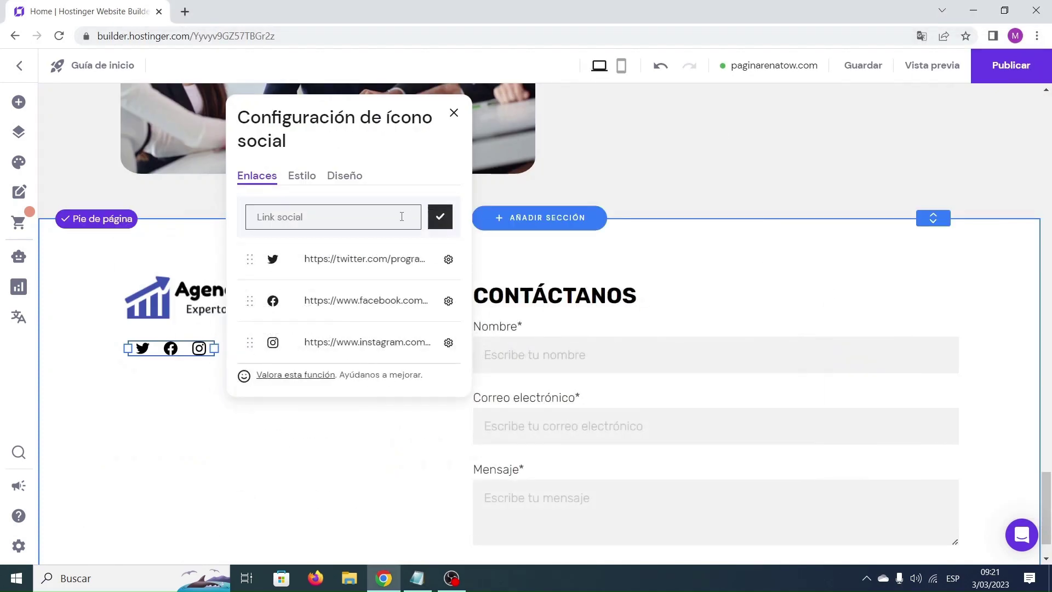
pyautogui.hotkey('ctrl', 'v')
pyautogui.click(440, 217)
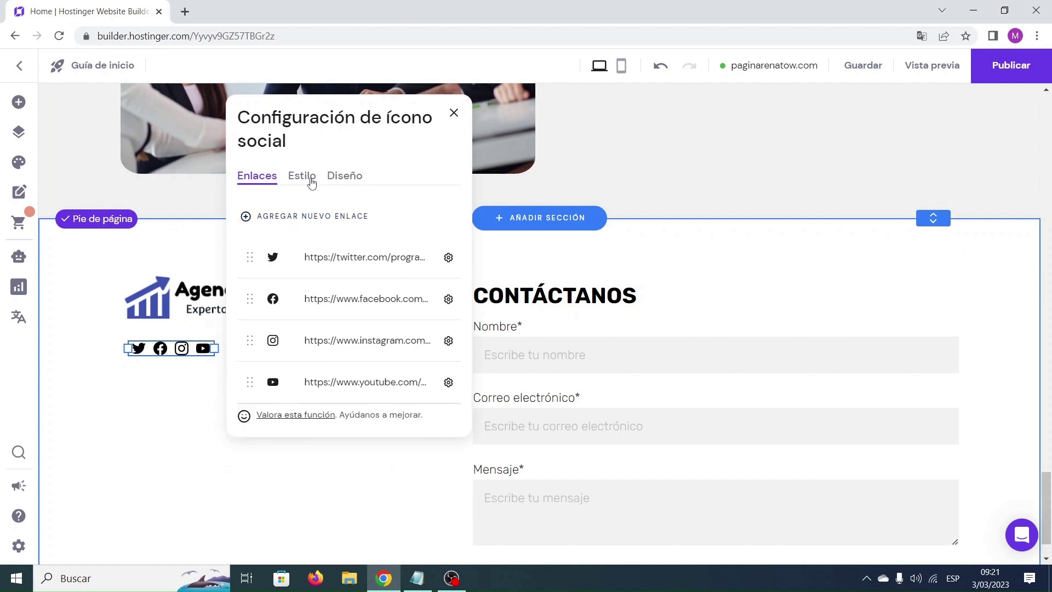
# Step: Set the social icons' size to 28 px and choose the tight spacing between icons
pyautogui.click(306, 177)
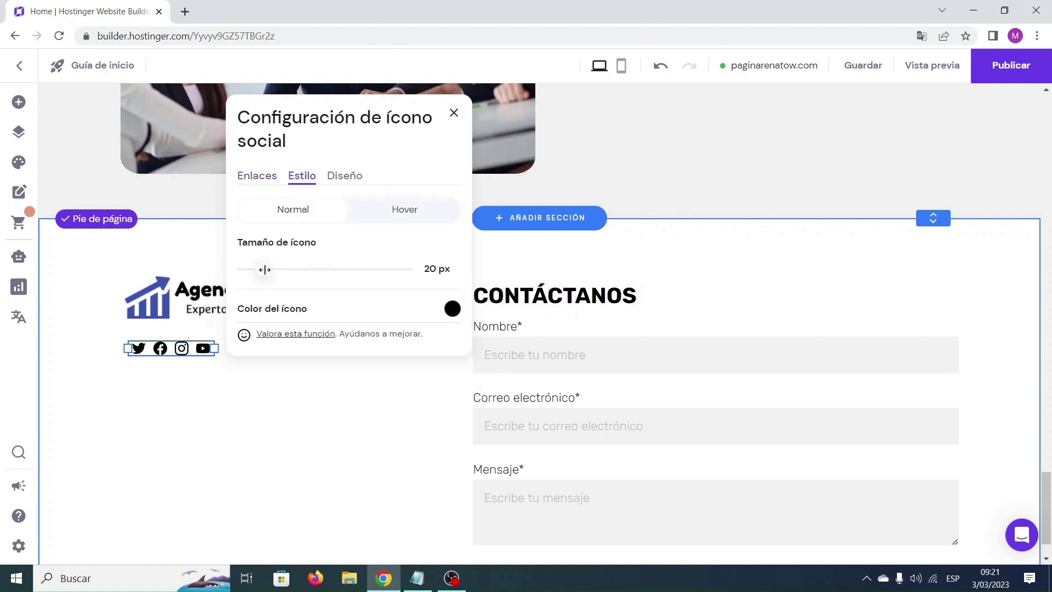
pyautogui.moveTo(265, 270); pyautogui.dragTo(277, 270)
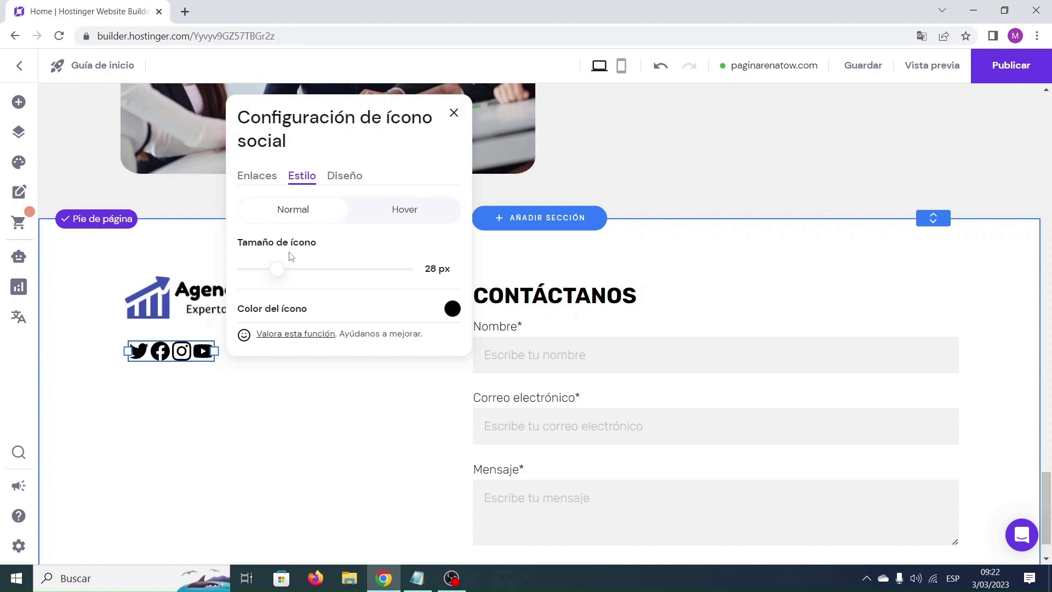
pyautogui.click(340, 182)
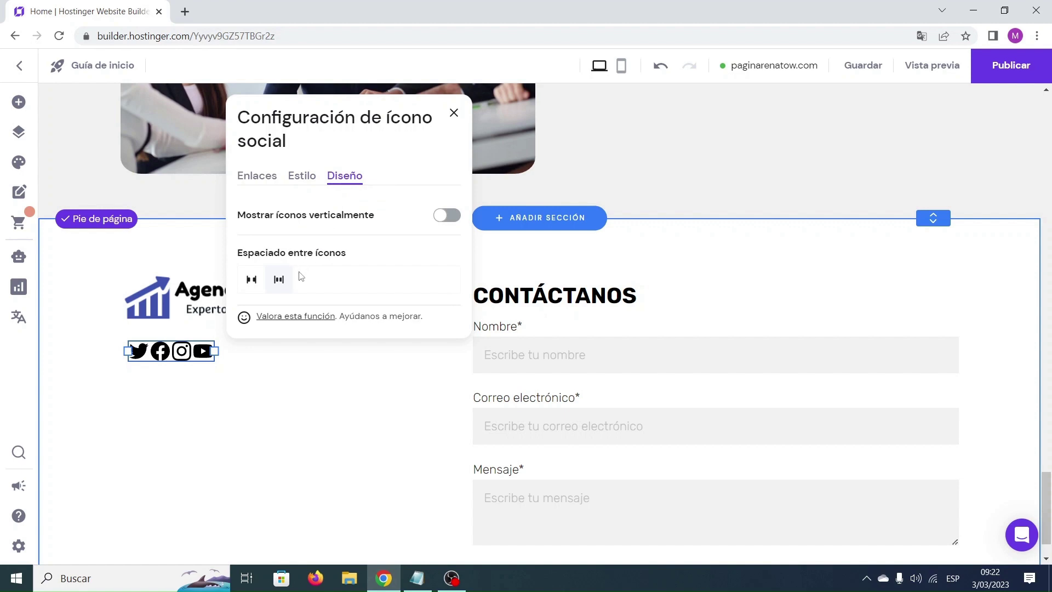
pyautogui.click(253, 282)
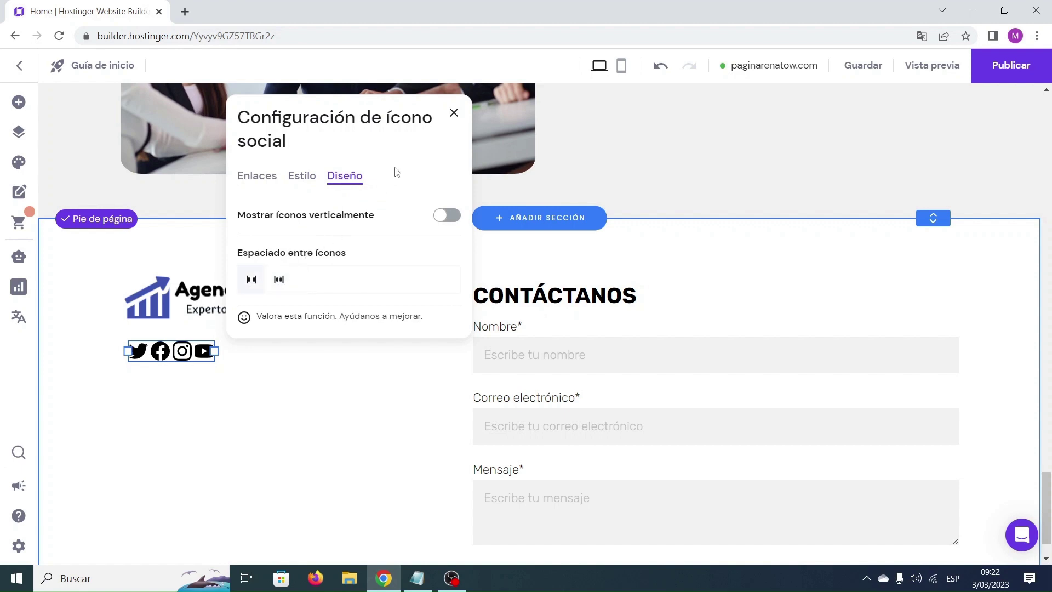
pyautogui.click(455, 114)
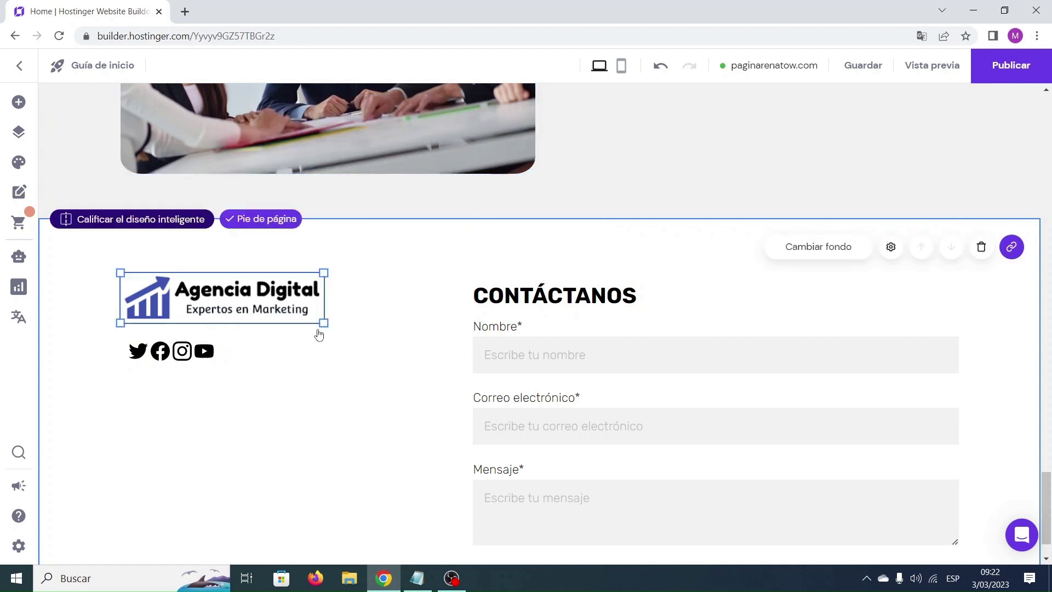
# Step: Add a text element to the footer and place it directly beneath the social icons, aligned with the logo
pyautogui.scroll(-1, 307, 355)
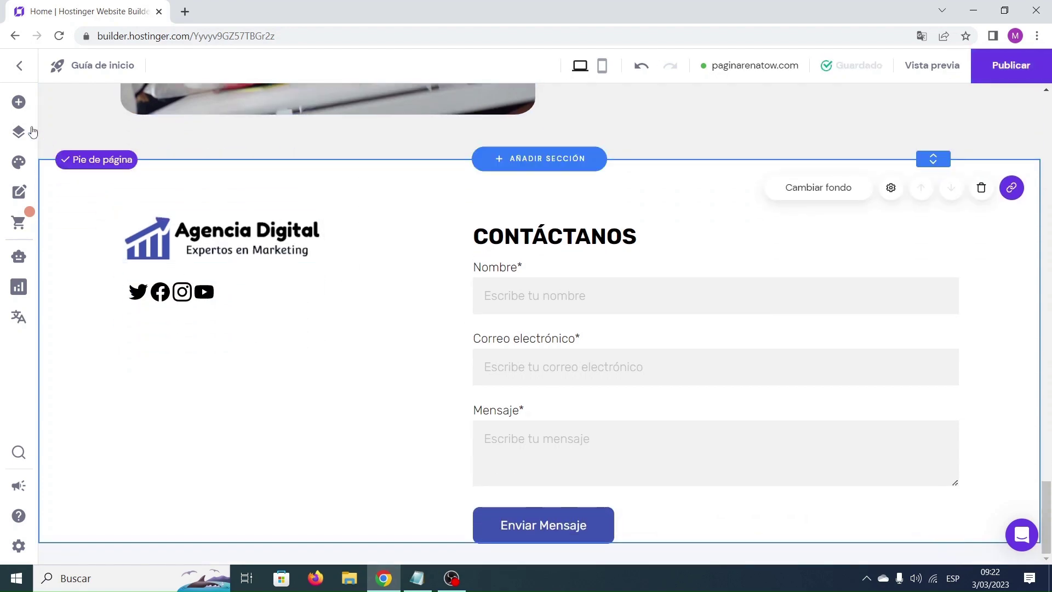
pyautogui.click(17, 103)
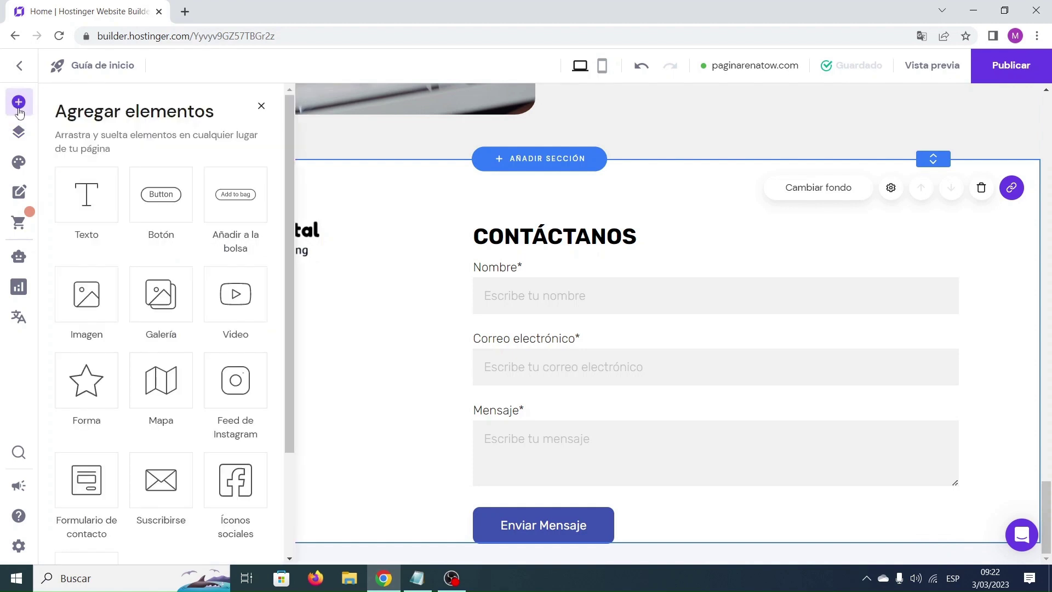
pyautogui.moveTo(77, 192); pyautogui.dragTo(324, 325)
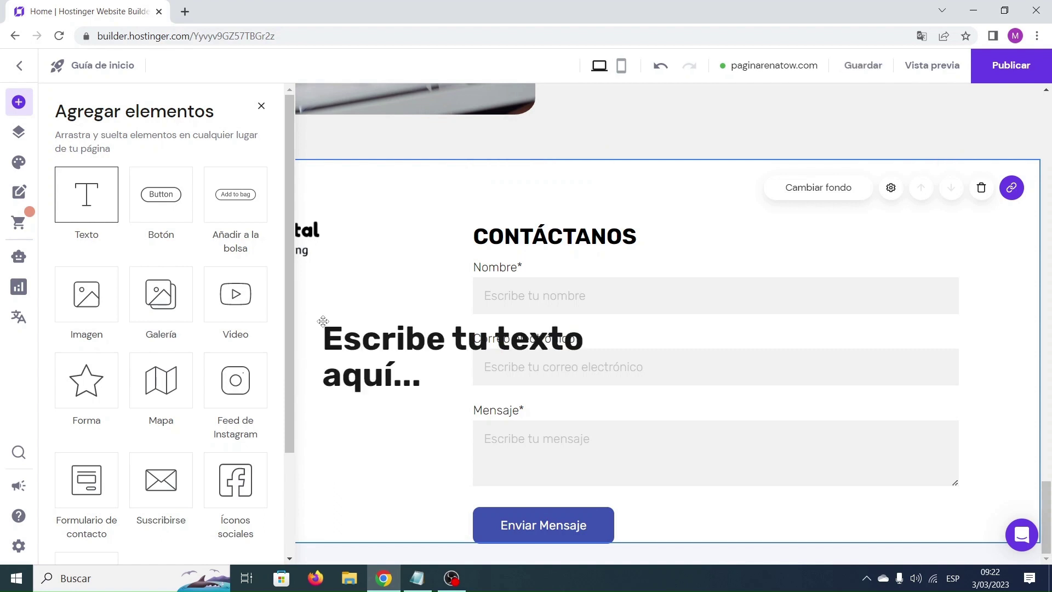
pyautogui.click(261, 106)
pyautogui.moveTo(377, 344); pyautogui.dragTo(188, 367)
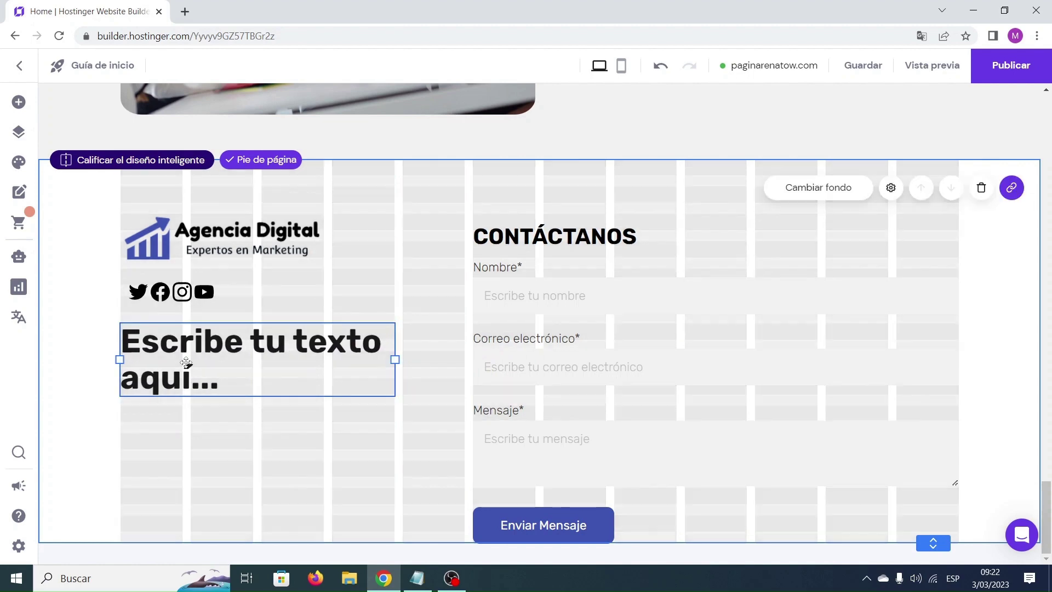
# Step: Replace the new element's placeholder text with the Dirección, Escríbenos and Llámanos contact details copied from the TEXTOS-CURSO notes in Notepad
pyautogui.click(416, 578)
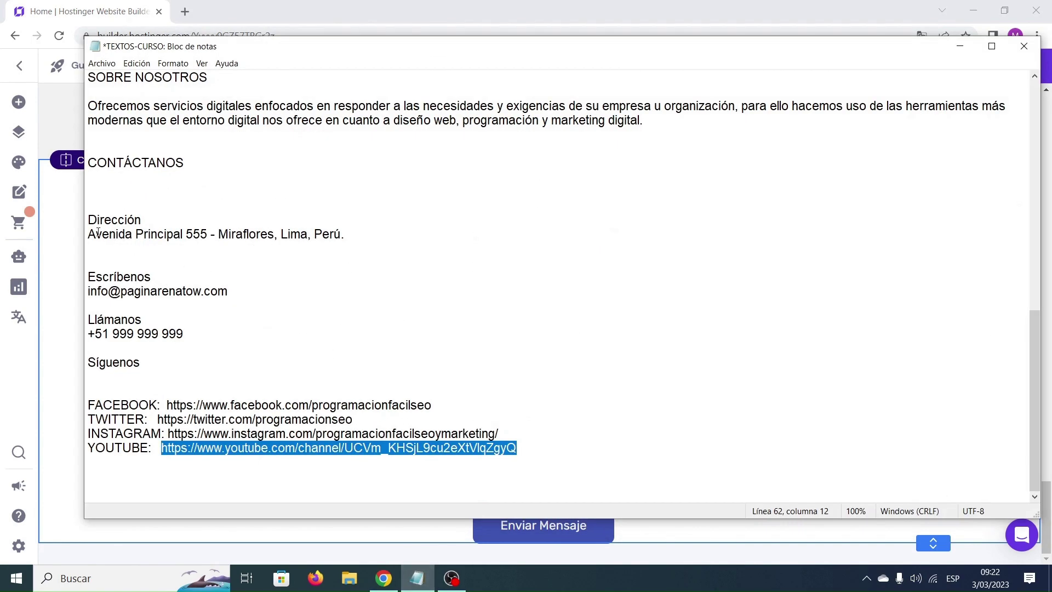
pyautogui.moveTo(89, 215); pyautogui.dragTo(187, 329)
pyautogui.hotkey('ctrl', 'c')
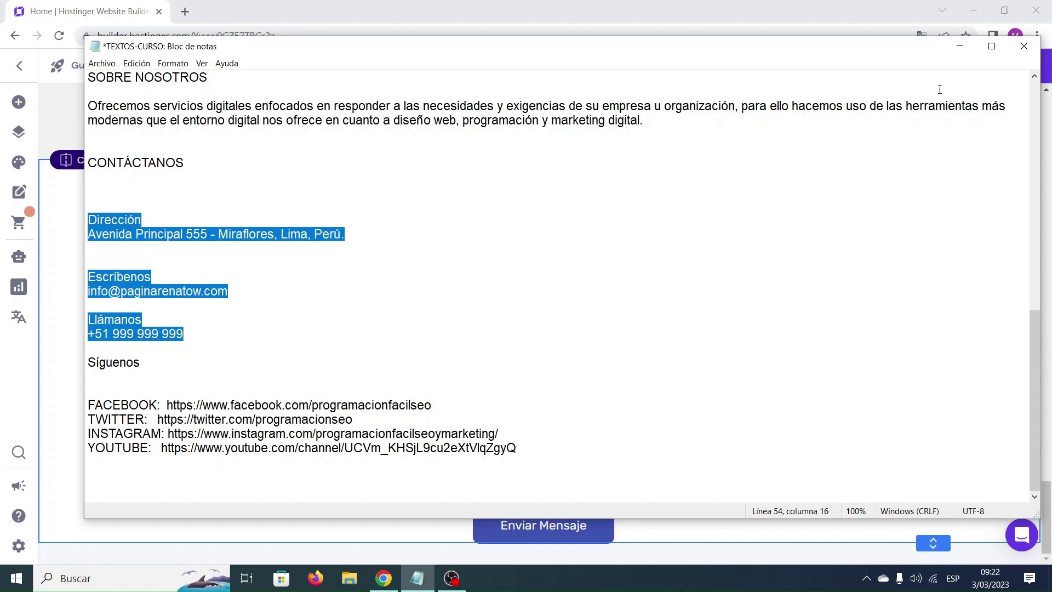
pyautogui.click(959, 46)
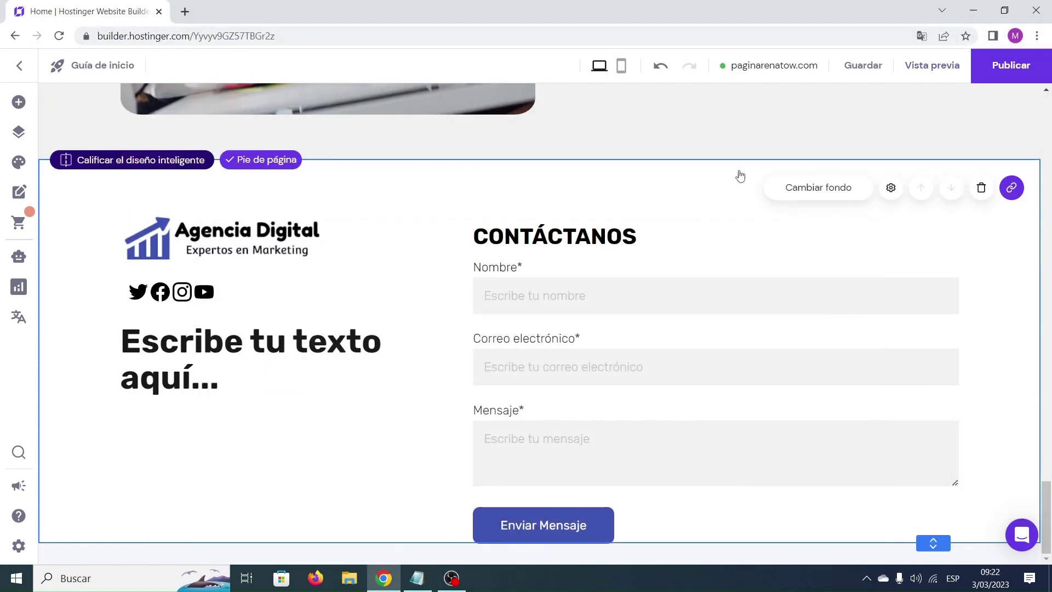
pyautogui.click(377, 332)
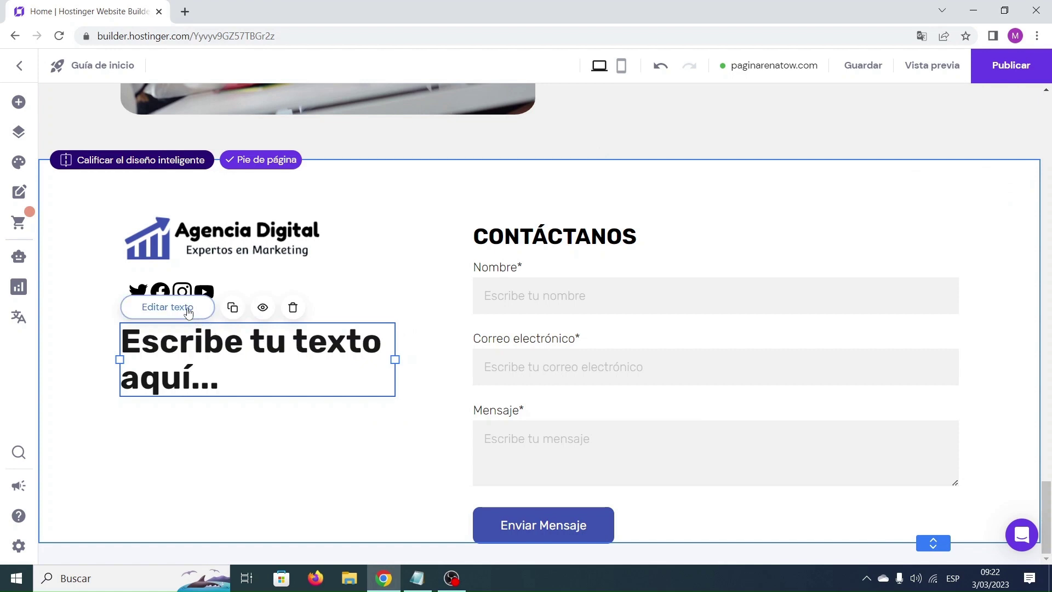
pyautogui.click(167, 307)
pyautogui.moveTo(233, 384); pyautogui.dragTo(122, 343)
pyautogui.hotkey('ctrl', 'v')
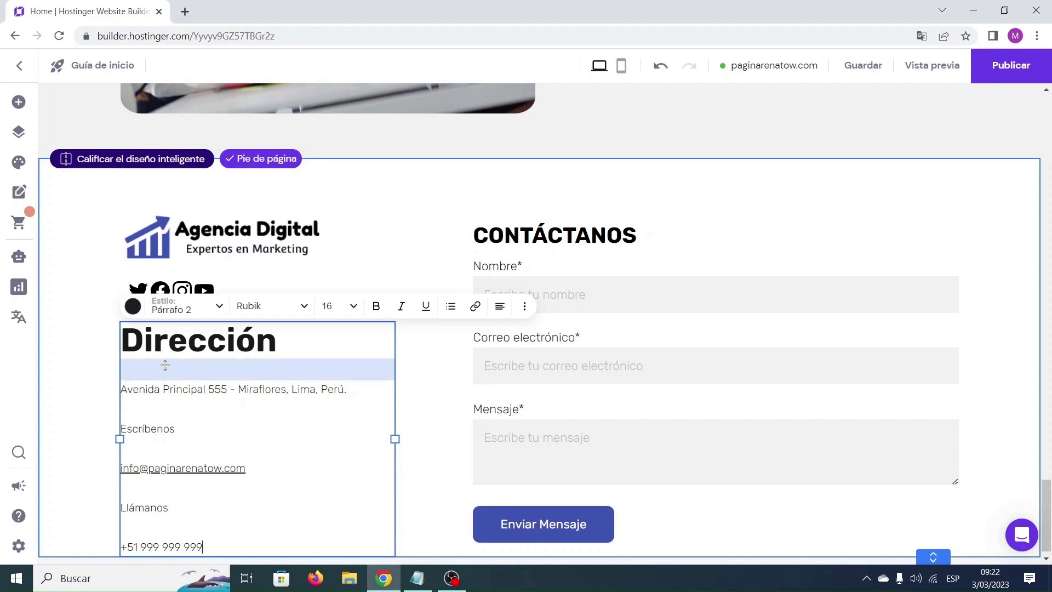
# Step: Set the font size of all the footer contact details to 18
pyautogui.moveTo(122, 337); pyautogui.dragTo(239, 528)
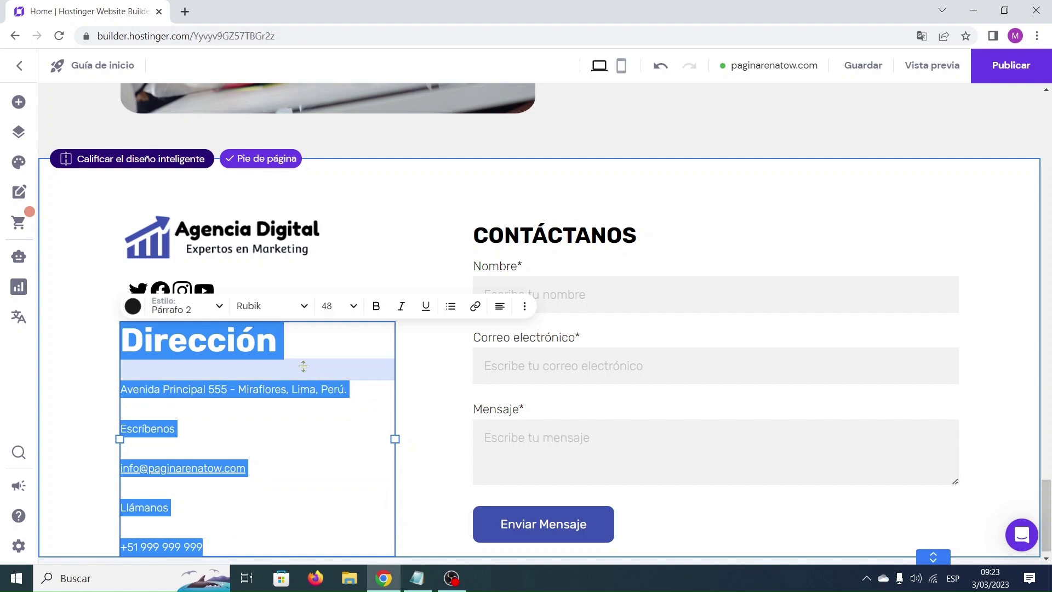
pyautogui.click(353, 306)
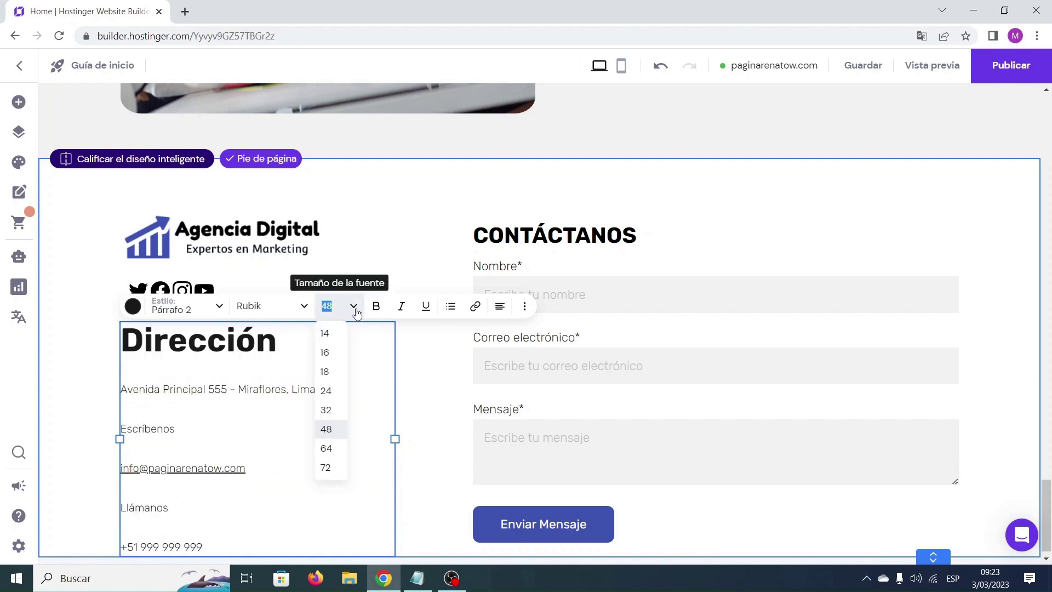
pyautogui.click(325, 372)
# Step: Close the gaps so the address, e-mail and phone number each sit directly below their Dirección, Escríbenos and Llámanos labels
pyautogui.click(123, 368)
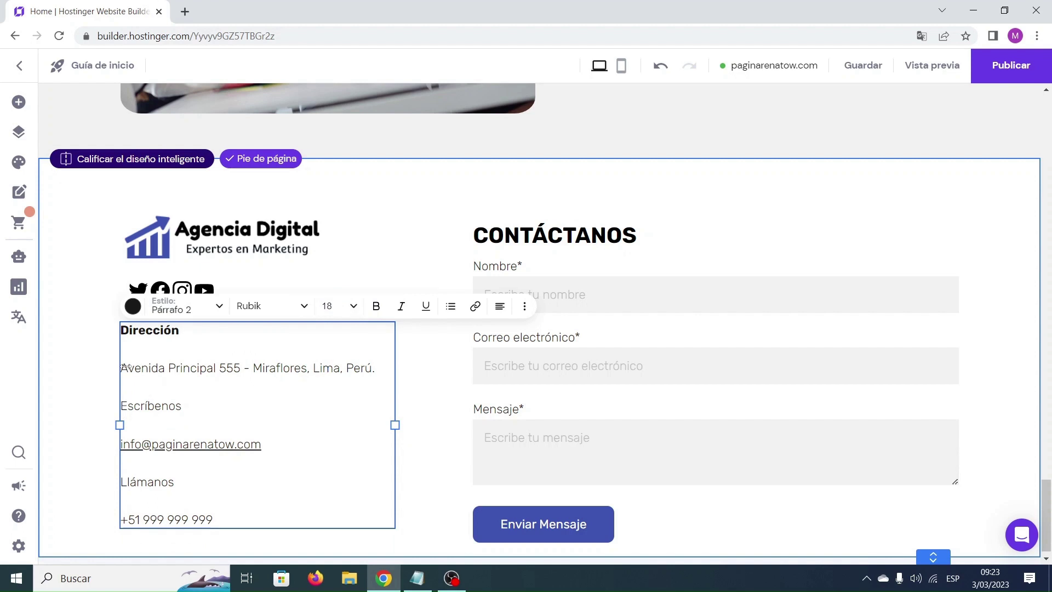
pyautogui.press('BackSpace')
pyautogui.press('BackSpace')
pyautogui.press('Return')
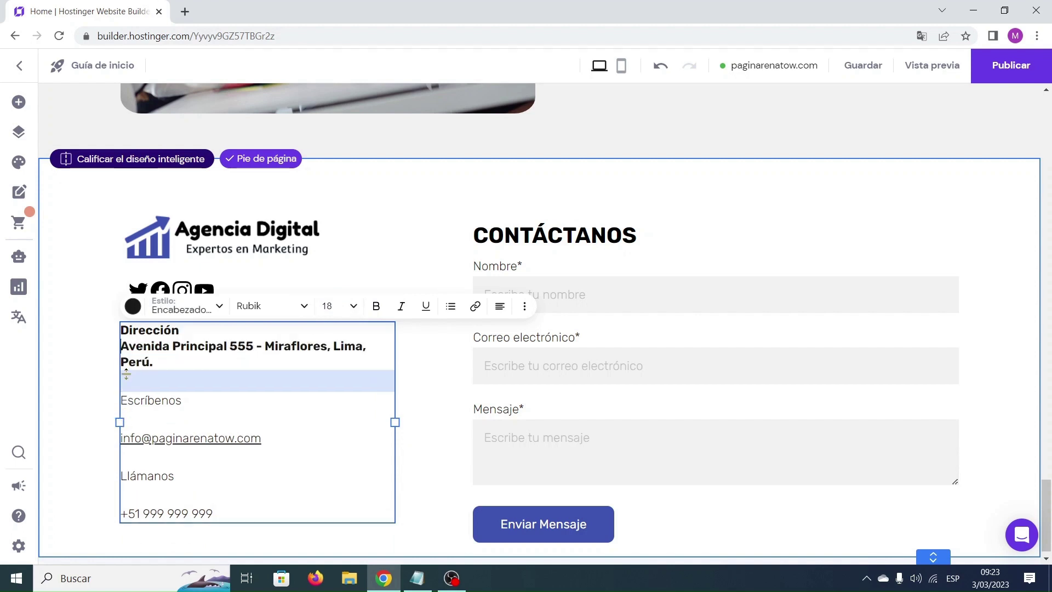
pyautogui.click(127, 375)
pyautogui.press('BackSpace')
pyautogui.press('BackSpace')
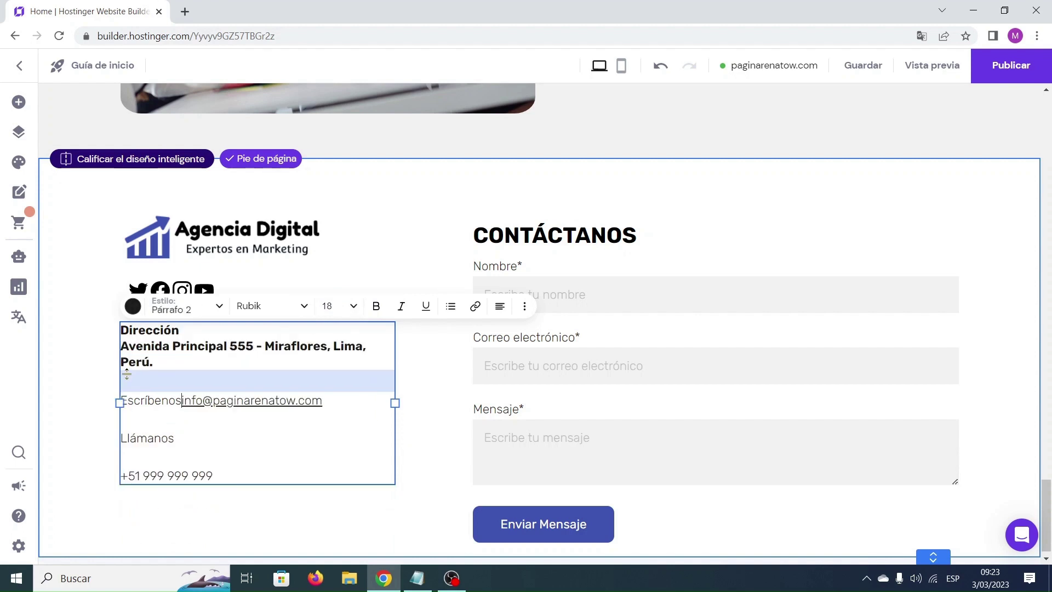
pyautogui.press('Return')
pyautogui.press('BackSpace')
pyautogui.press('BackSpace')
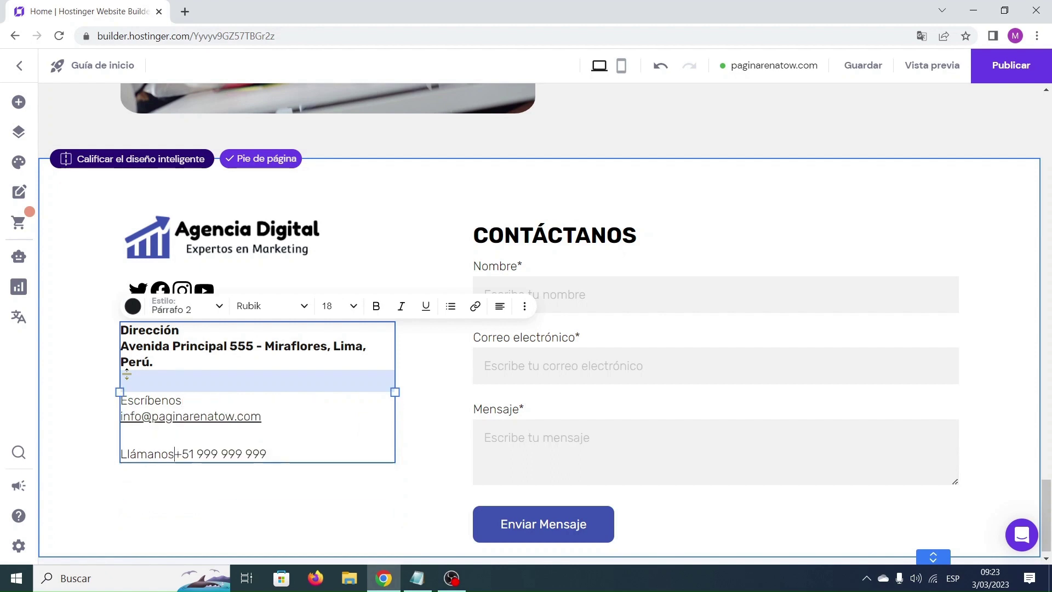
pyautogui.press('Return')
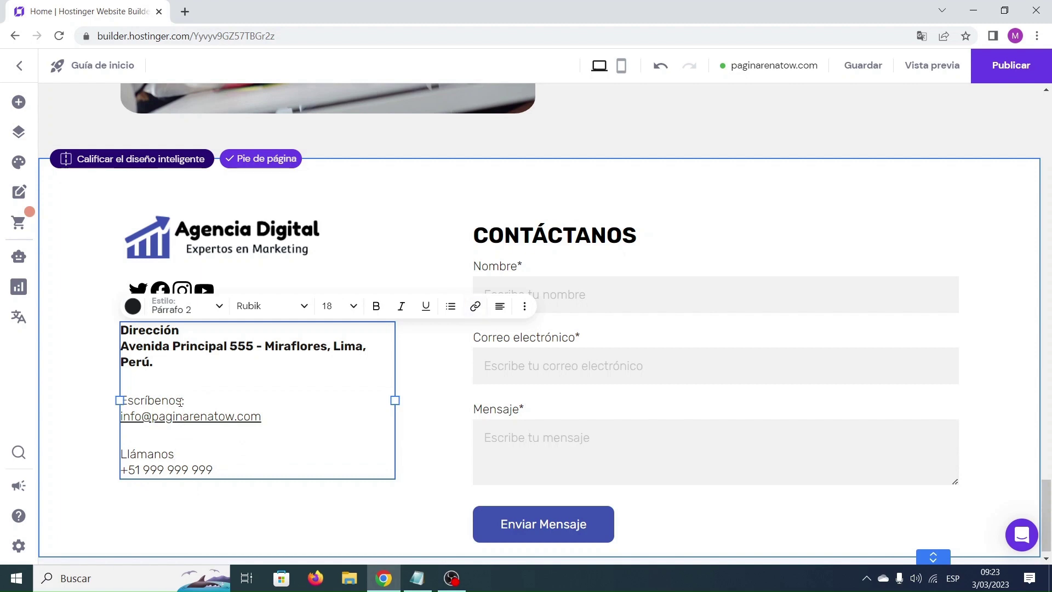
# Step: Add a colon after the Dirección, Escríbenos and Llámanos labels, and make the Escríbenos and Llámanos labels bold
pyautogui.click(177, 328)
pyautogui.moveTo(184, 400); pyautogui.dragTo(60, 400)
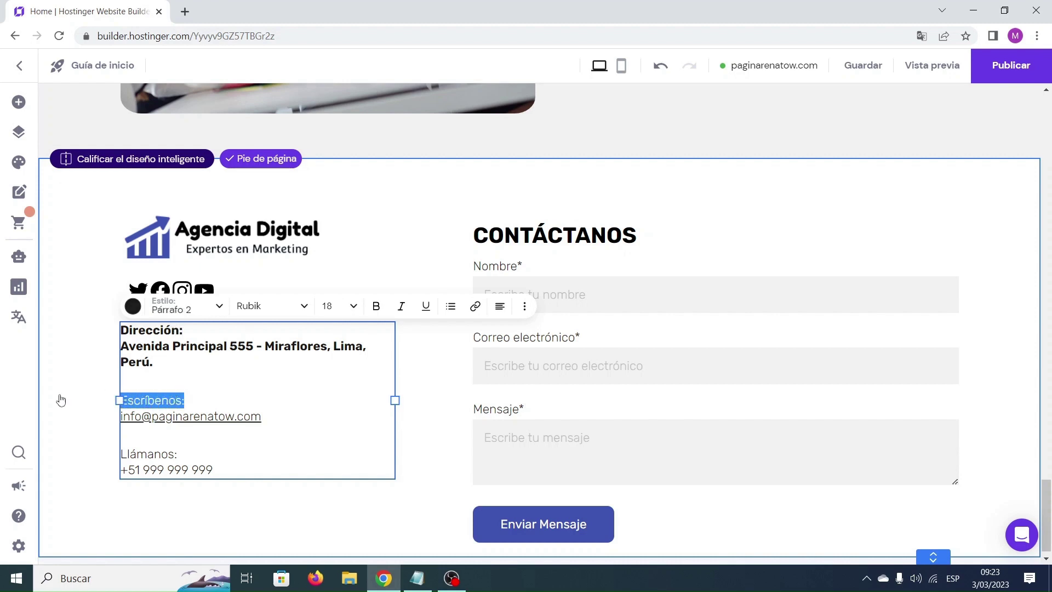
pyautogui.click(376, 306)
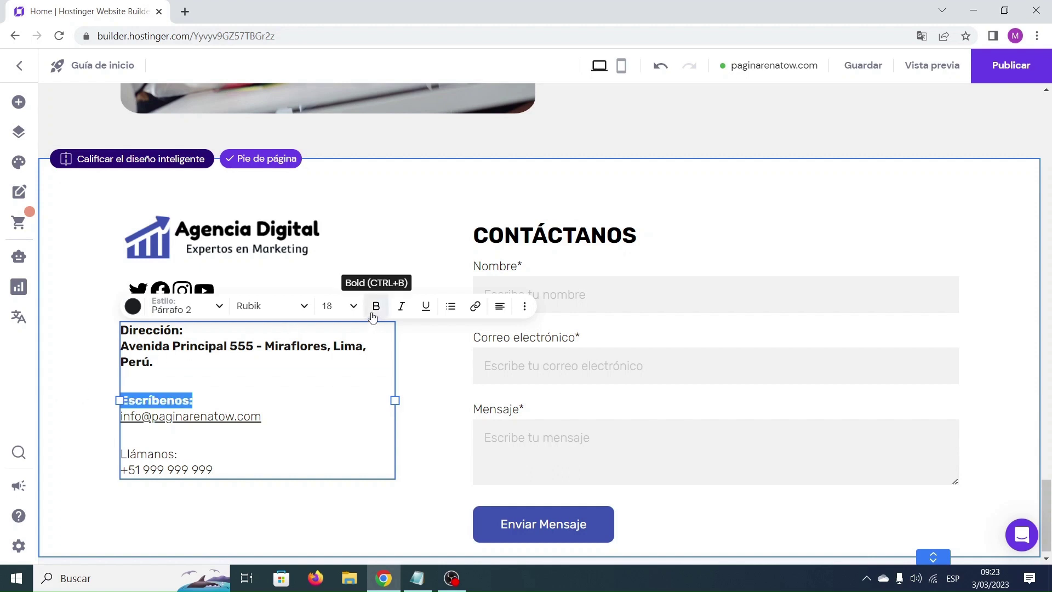
pyautogui.click(177, 454)
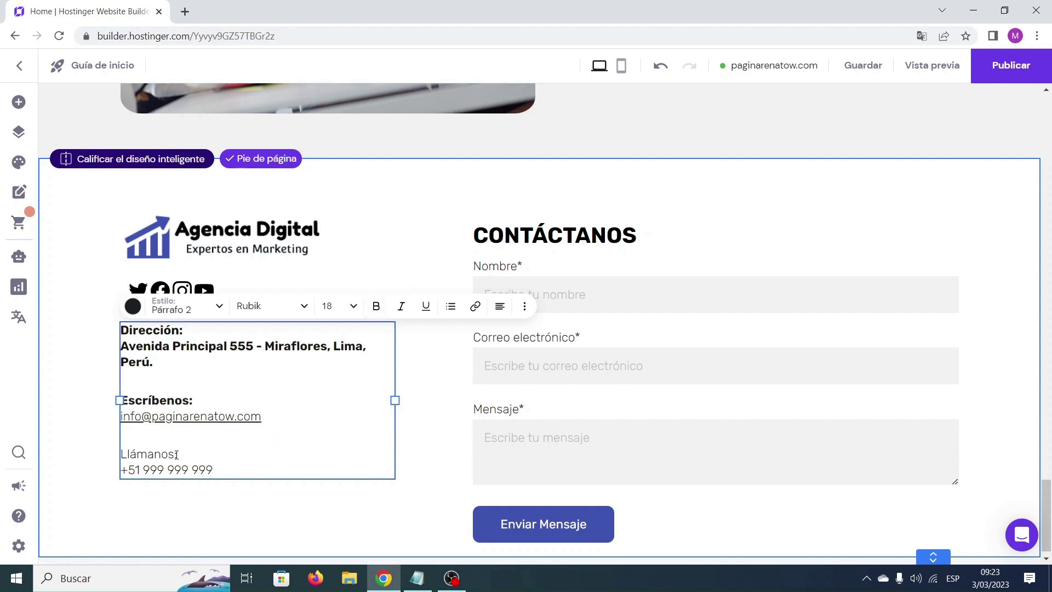
pyautogui.moveTo(179, 455); pyautogui.dragTo(120, 454)
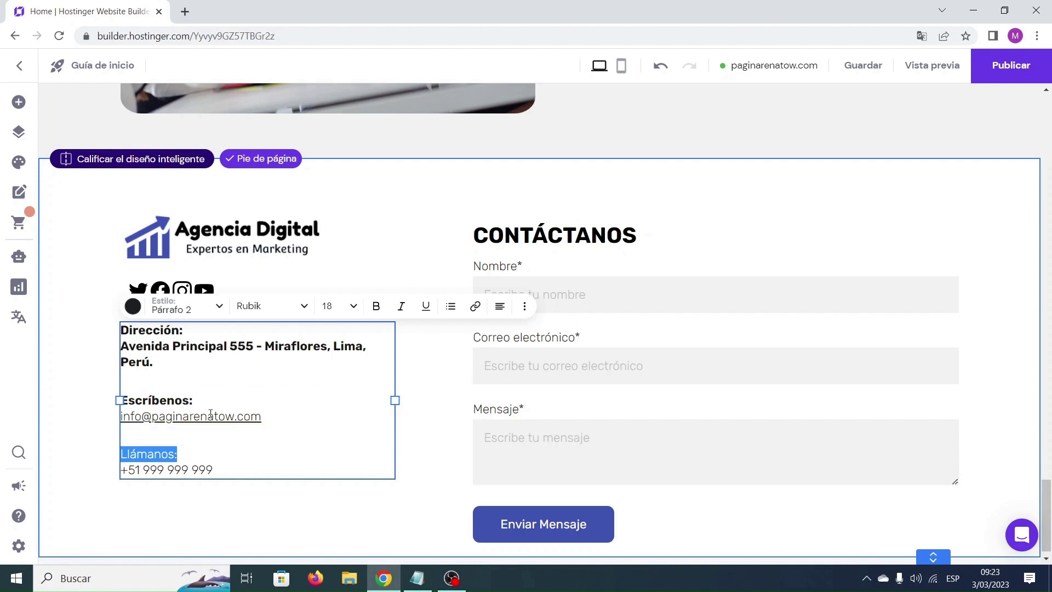
pyautogui.click(376, 306)
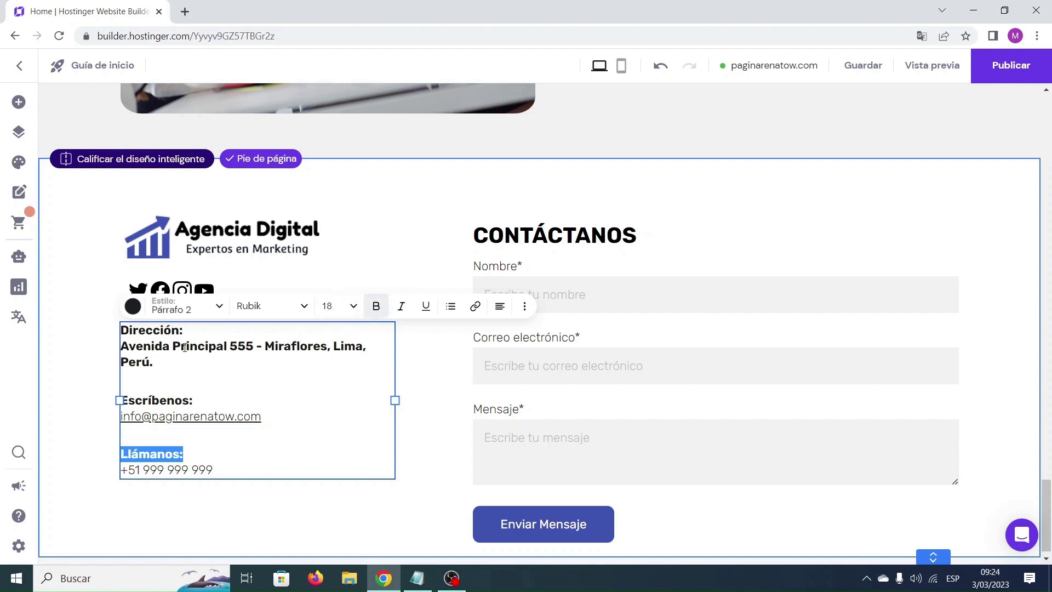
# Step: Change the street address below the Dirección label to non-bold Párrafo 2 text and remove its final period
pyautogui.moveTo(164, 359); pyautogui.dragTo(123, 347)
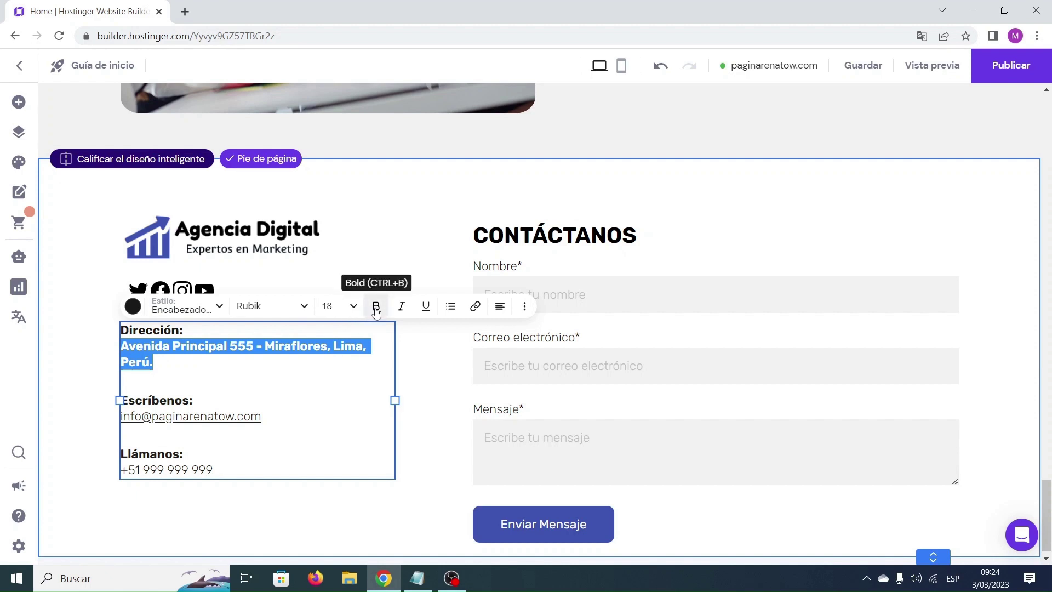
pyautogui.click(376, 306)
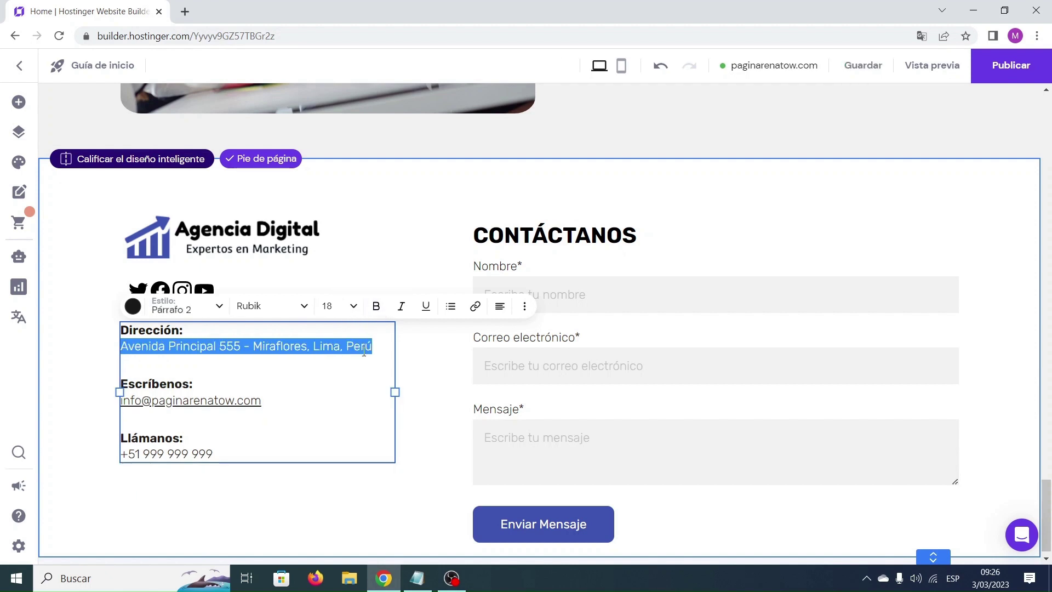
pyautogui.click(102, 347)
# Step: Move the social icons below the contact details and shift the contact details block up beneath the logo
pyautogui.scroll(-1, 113, 332)
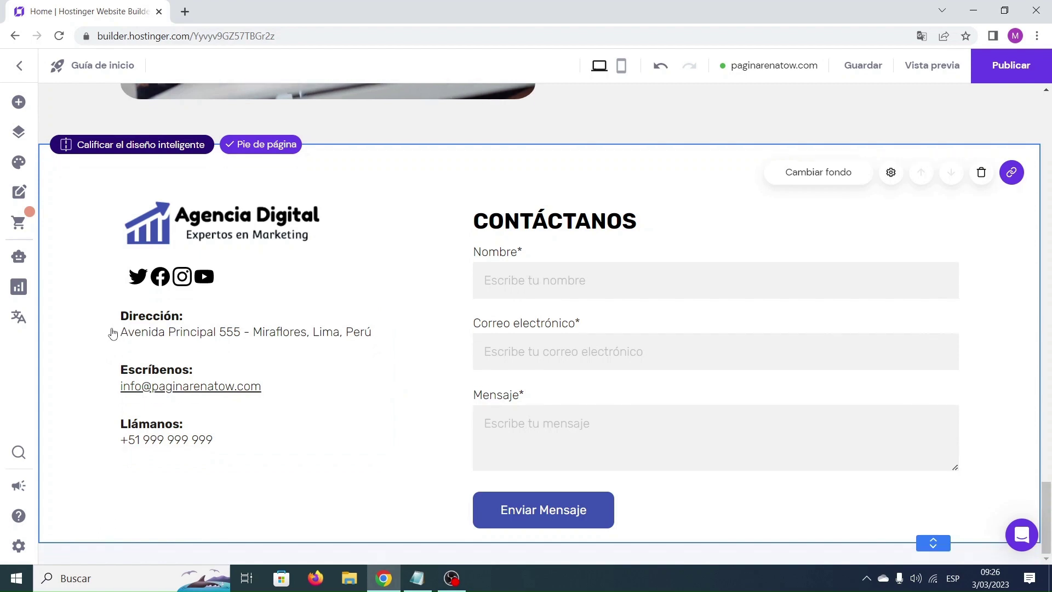
pyautogui.click(161, 277)
pyautogui.moveTo(160, 276); pyautogui.dragTo(163, 480)
pyautogui.click(156, 328)
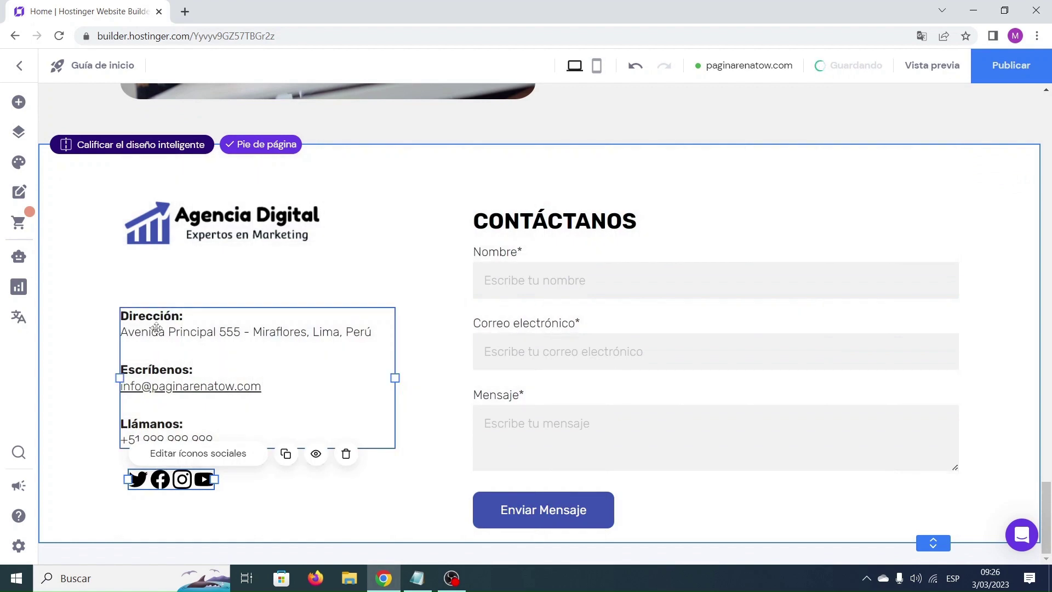
pyautogui.moveTo(156, 328); pyautogui.dragTo(159, 285)
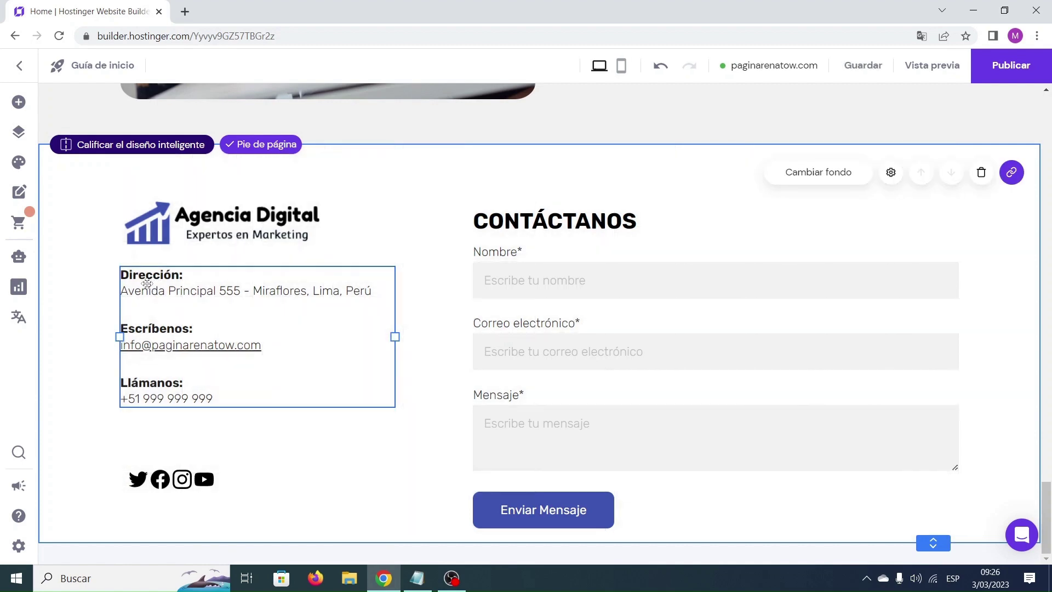
# Step: Add a bold "Síguenos:" line below the phone number, leaving a gap, and align the social icons directly beneath it
pyautogui.click(218, 391)
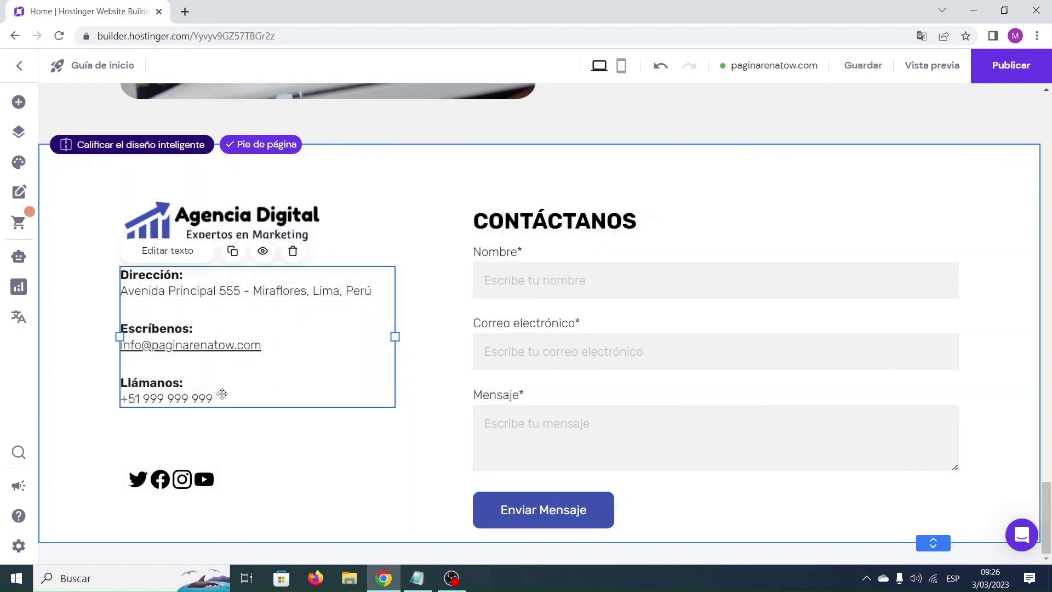
pyautogui.click(185, 251)
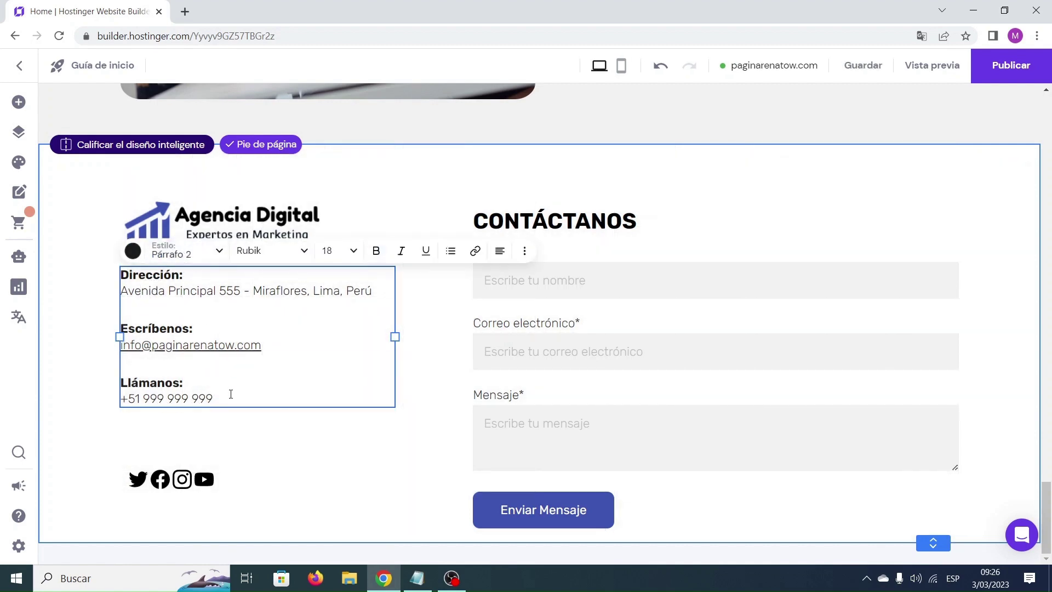
pyautogui.press('Return')
pyautogui.press('Return')
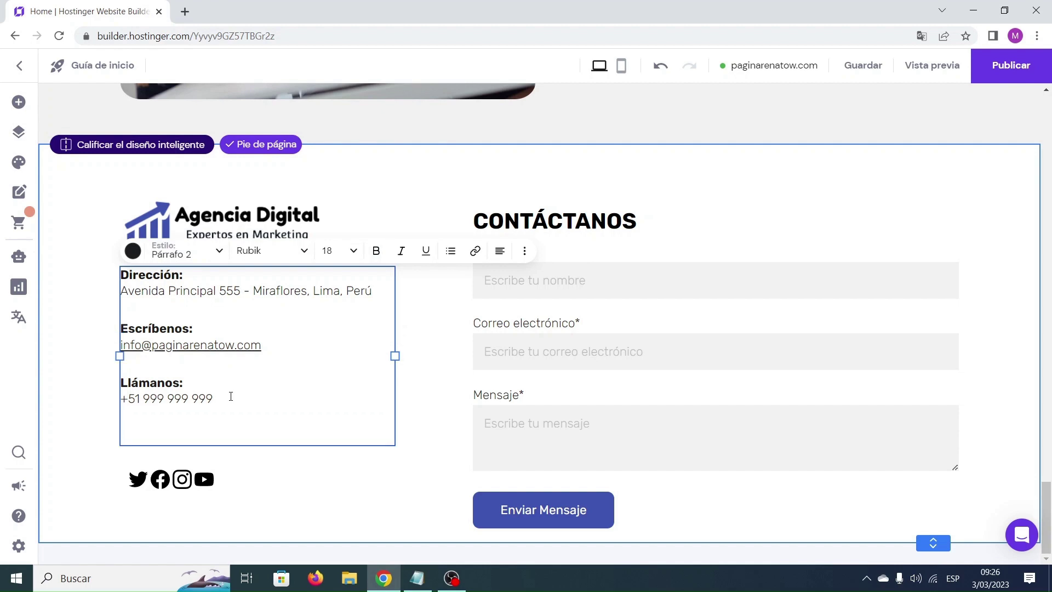
pyautogui.write('Síguenos:')
pyautogui.moveTo(176, 436); pyautogui.dragTo(113, 433)
pyautogui.click(376, 251)
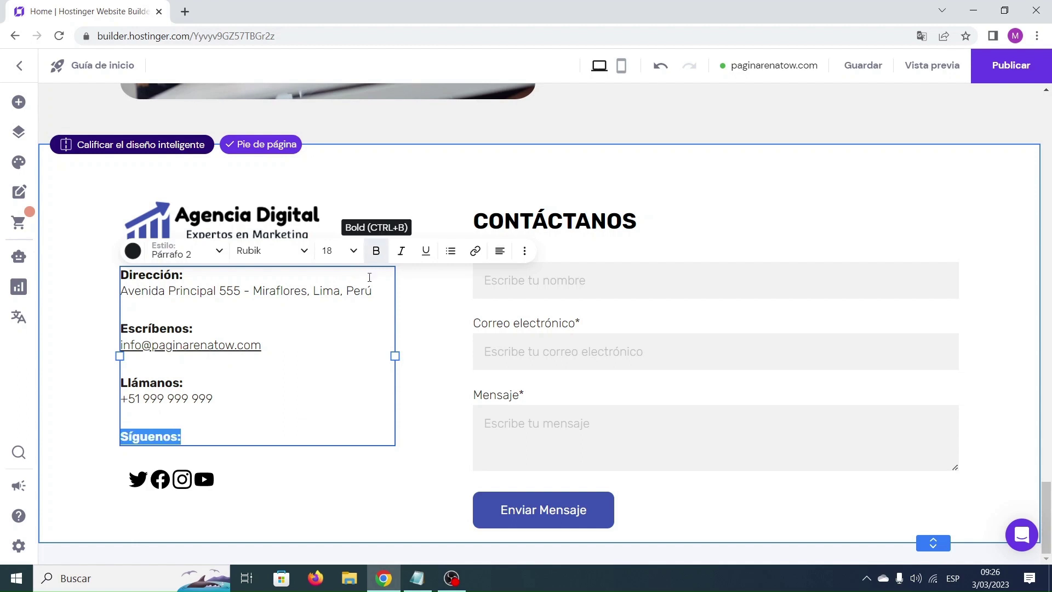
pyautogui.moveTo(188, 481); pyautogui.dragTo(178, 463)
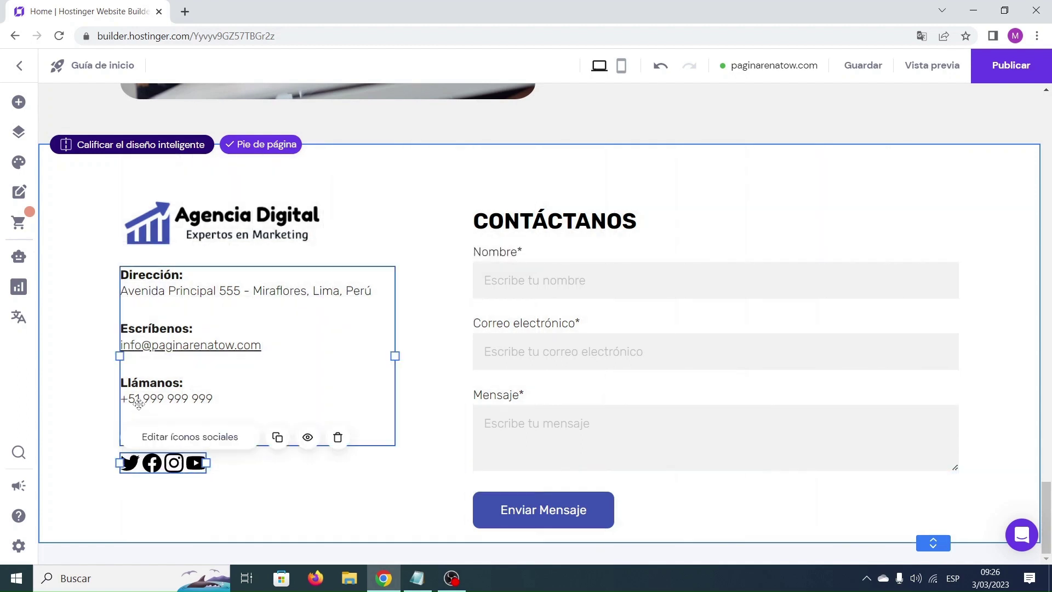
pyautogui.click(89, 375)
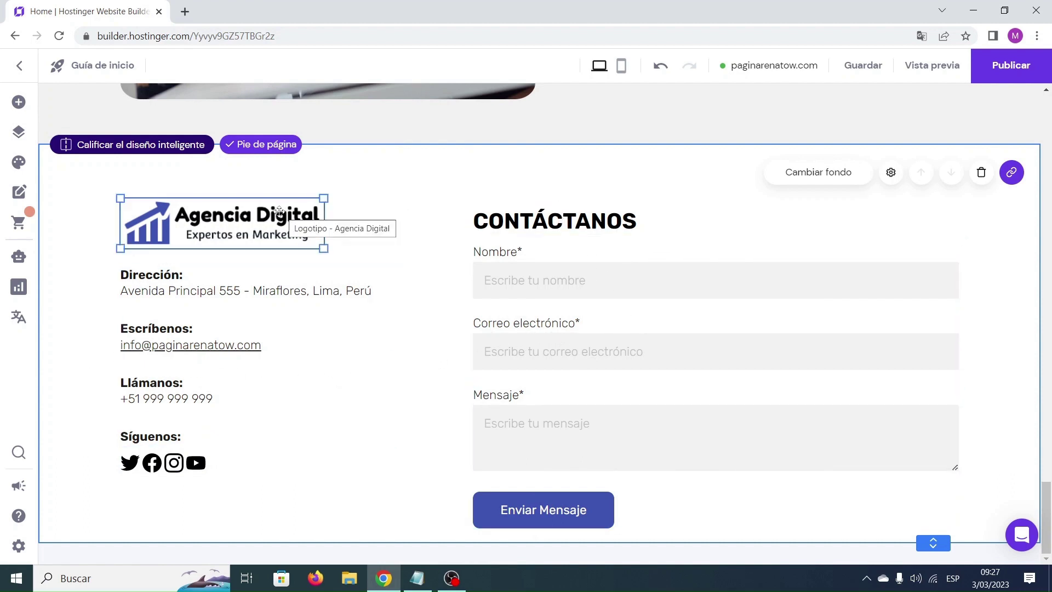
# Step: Shift the logo, contact details block and social icons up toward the footer's upper edge, keeping the icons directly under Síguenos
pyautogui.moveTo(278, 215); pyautogui.dragTo(281, 201)
pyautogui.moveTo(250, 290); pyautogui.dragTo(254, 267)
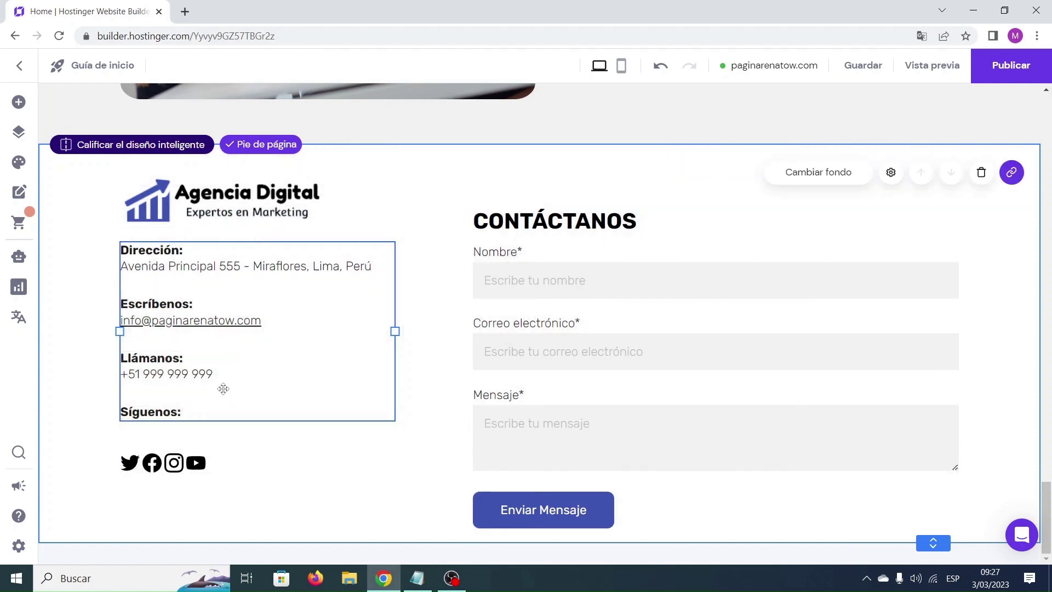
pyautogui.click(181, 463)
pyautogui.moveTo(181, 464); pyautogui.dragTo(181, 436)
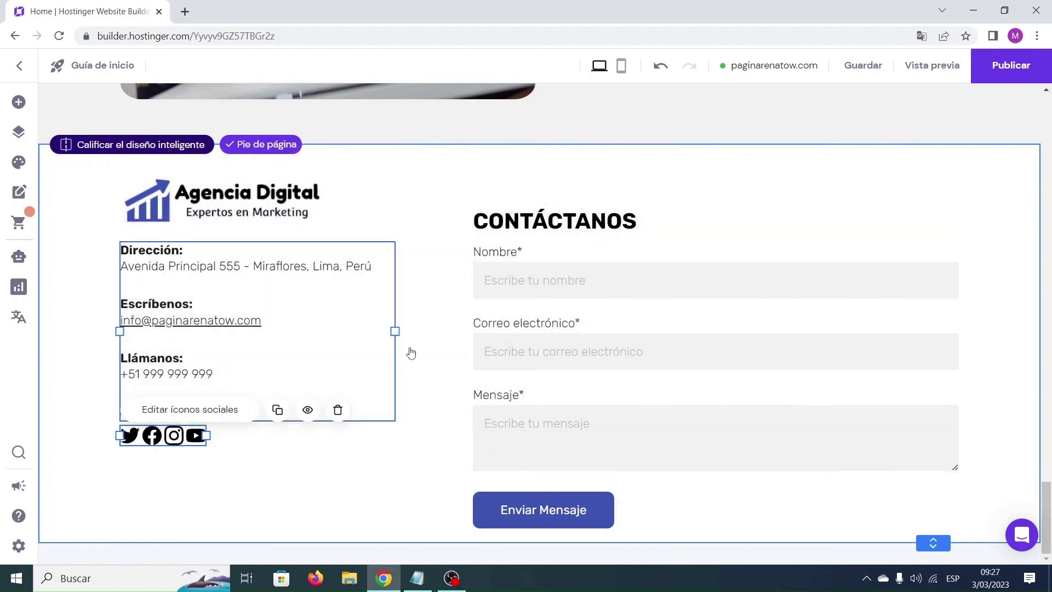
# Step: Move the CONTÁCTANOS heading up level with the logo and bring the contact form up directly beneath it
pyautogui.moveTo(530, 235); pyautogui.dragTo(536, 203)
pyautogui.click(531, 265)
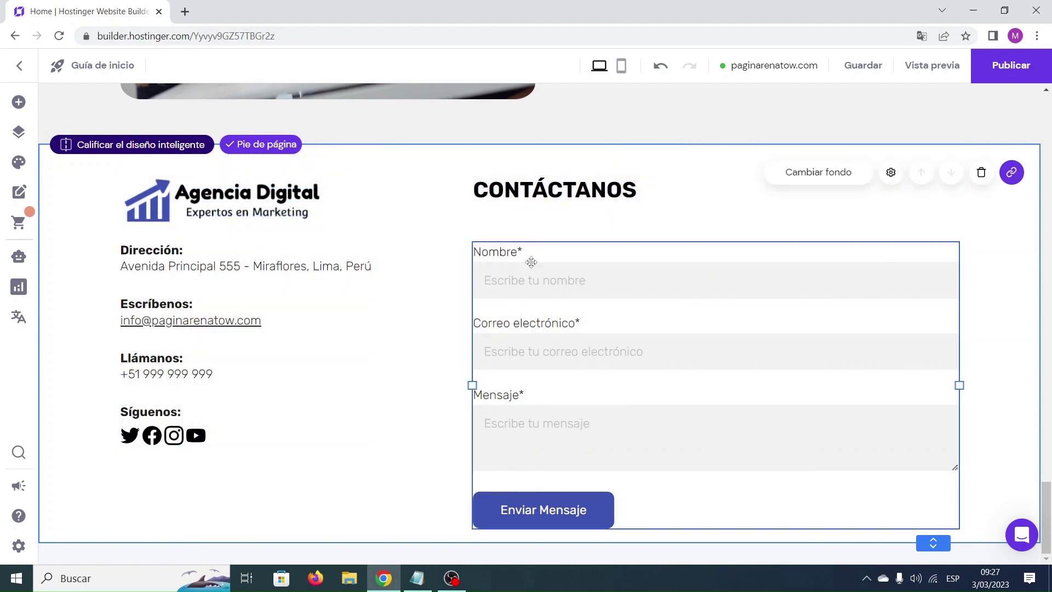
pyautogui.moveTo(531, 265); pyautogui.dragTo(533, 237)
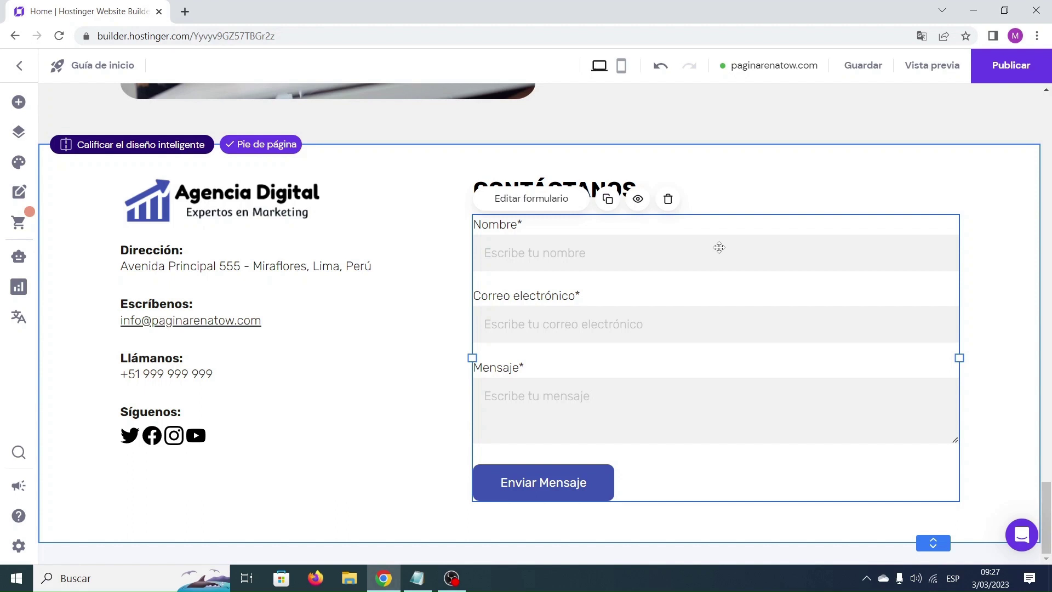
# Step: Set the footer section's anchor name to "contacto" and close the section settings
pyautogui.click(860, 164)
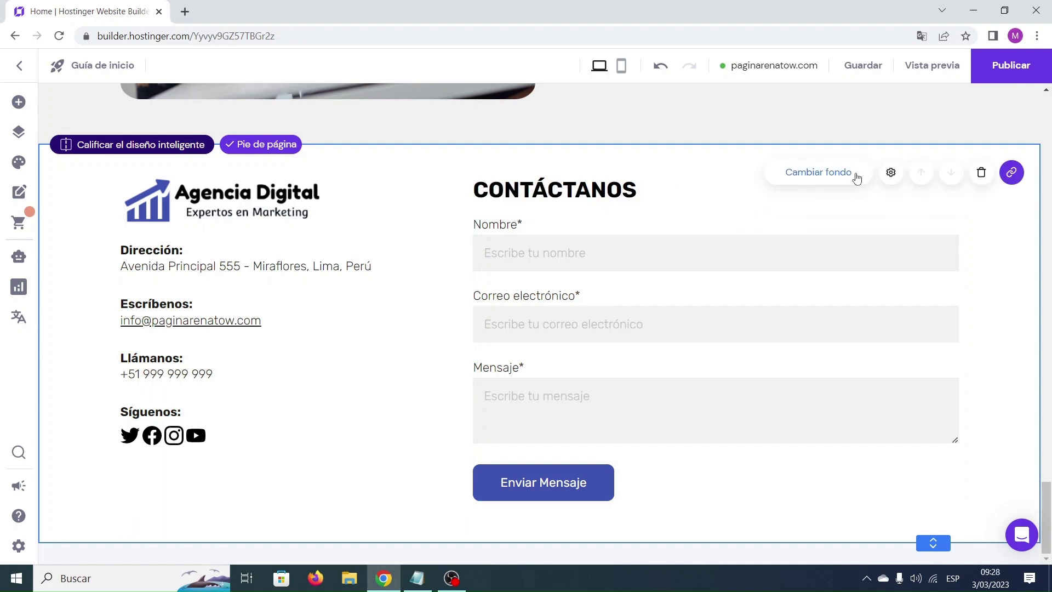
pyautogui.click(855, 180)
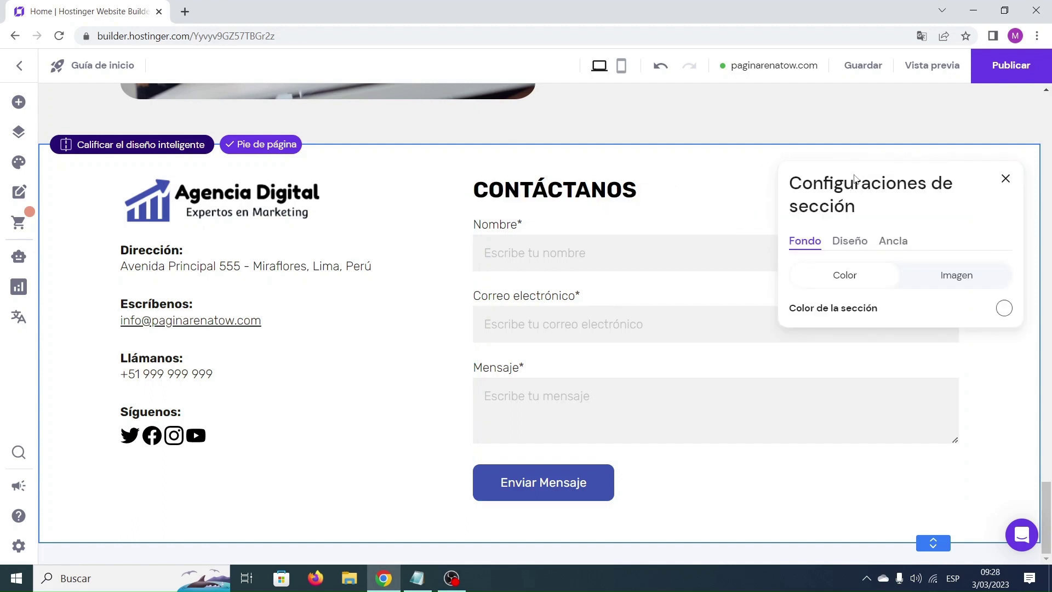
pyautogui.click(891, 241)
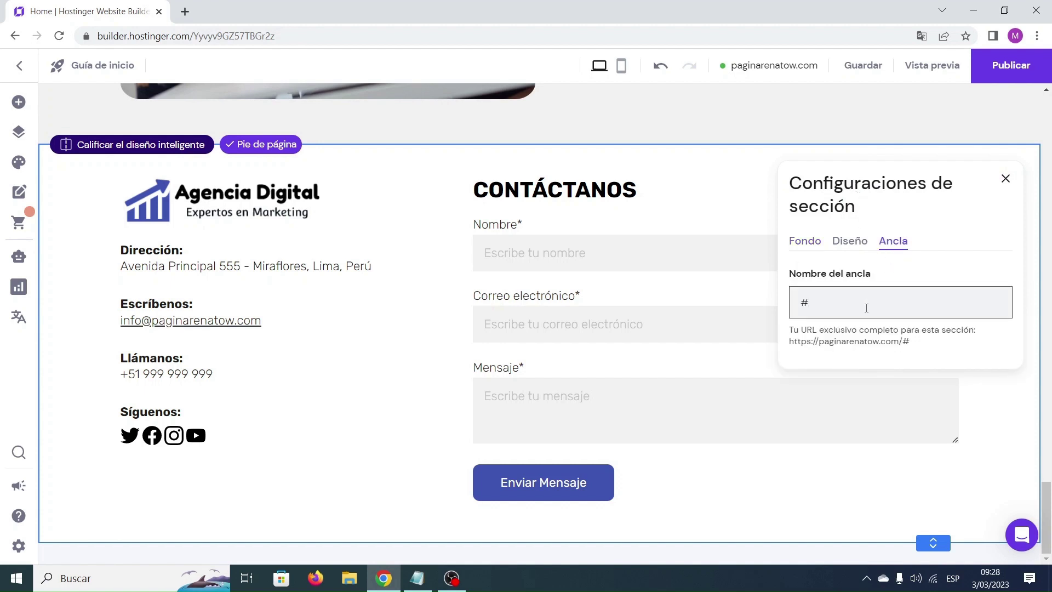
pyautogui.write('contacto')
pyautogui.click(1006, 179)
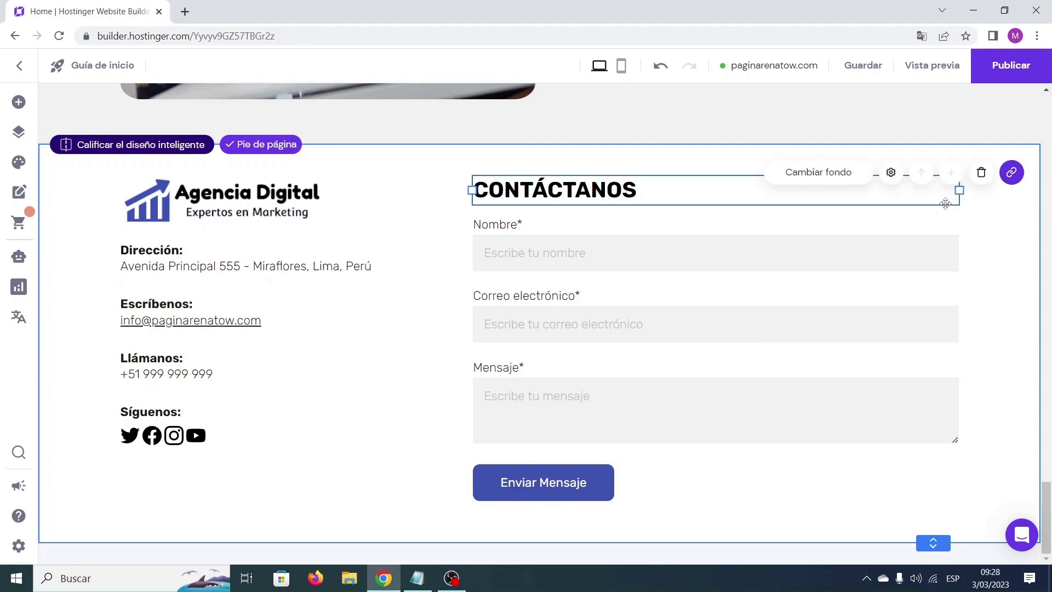